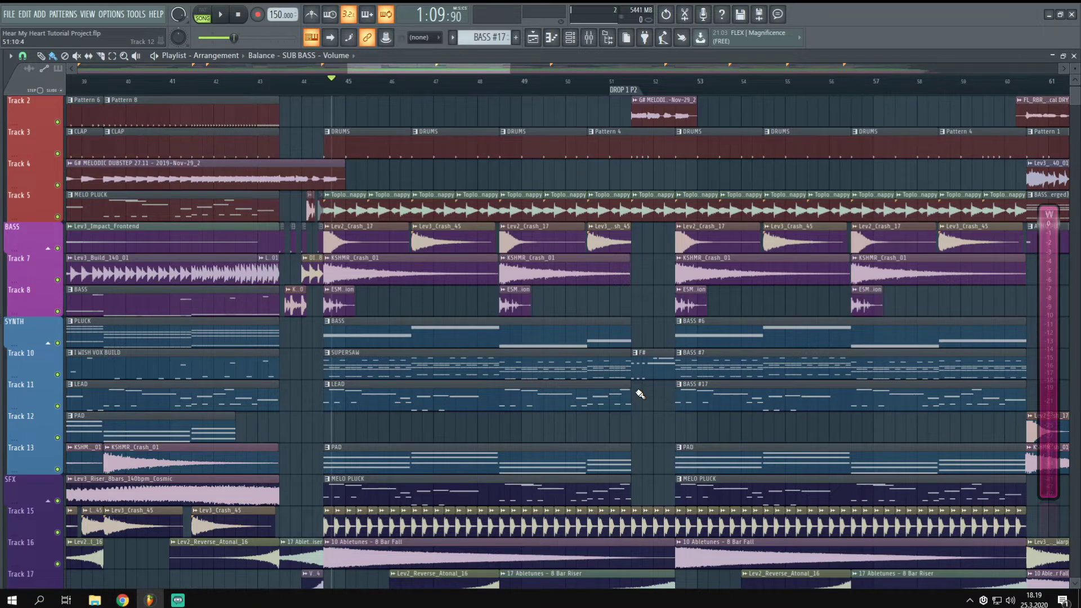
Step: Play the song from about bar 41 to past the DROP 1 P2 marker to hear the build-up and drop, and stop playback
scroll(640, 394, up, 3)
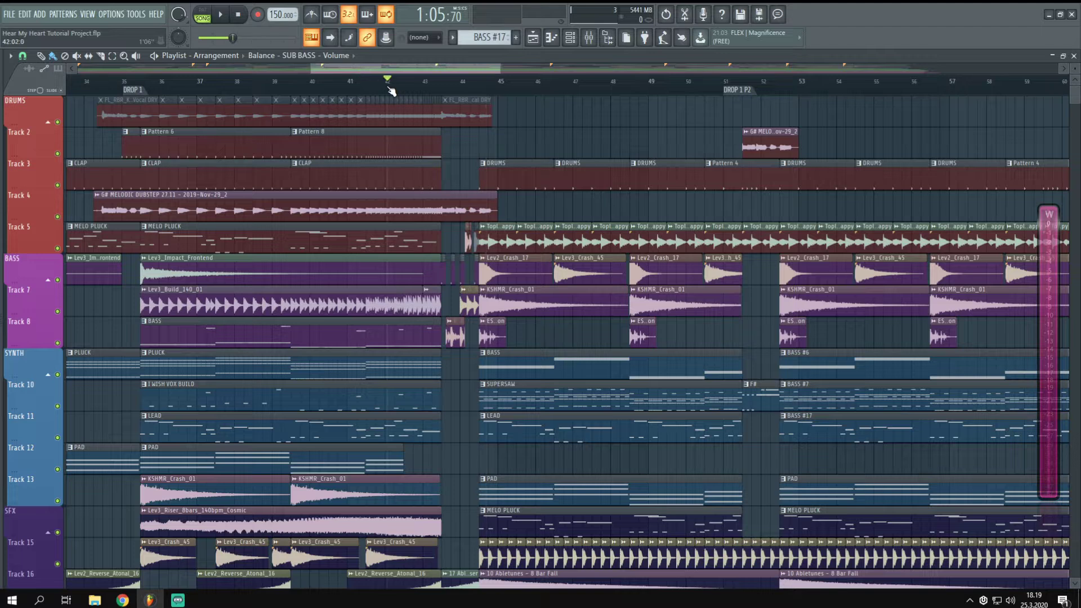
scroll(391, 92, up, 3)
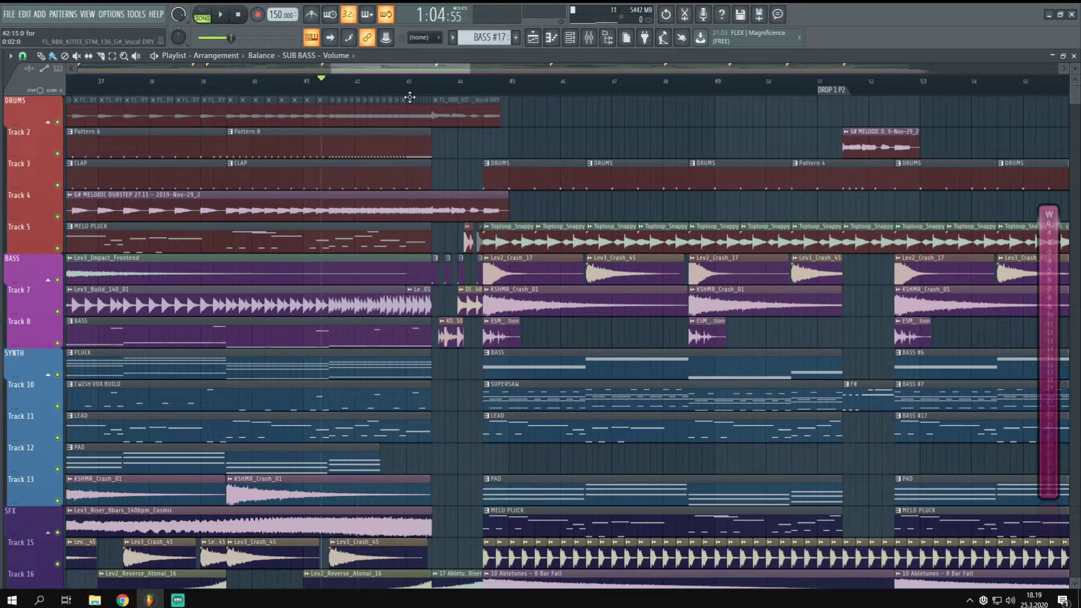
scroll(388, 87, down, 2)
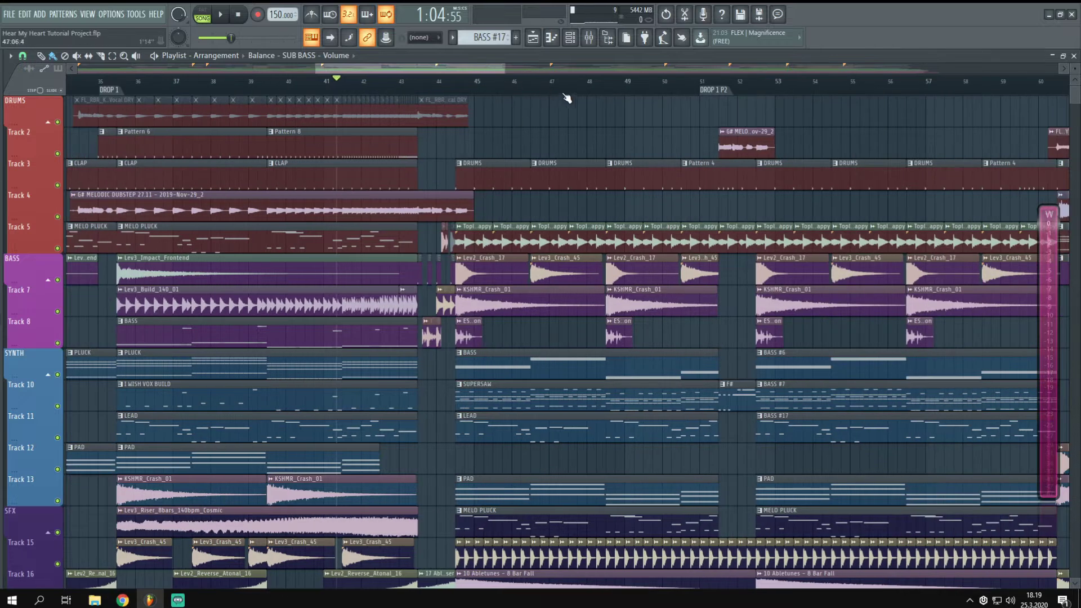
scroll(454, 76, left, 1)
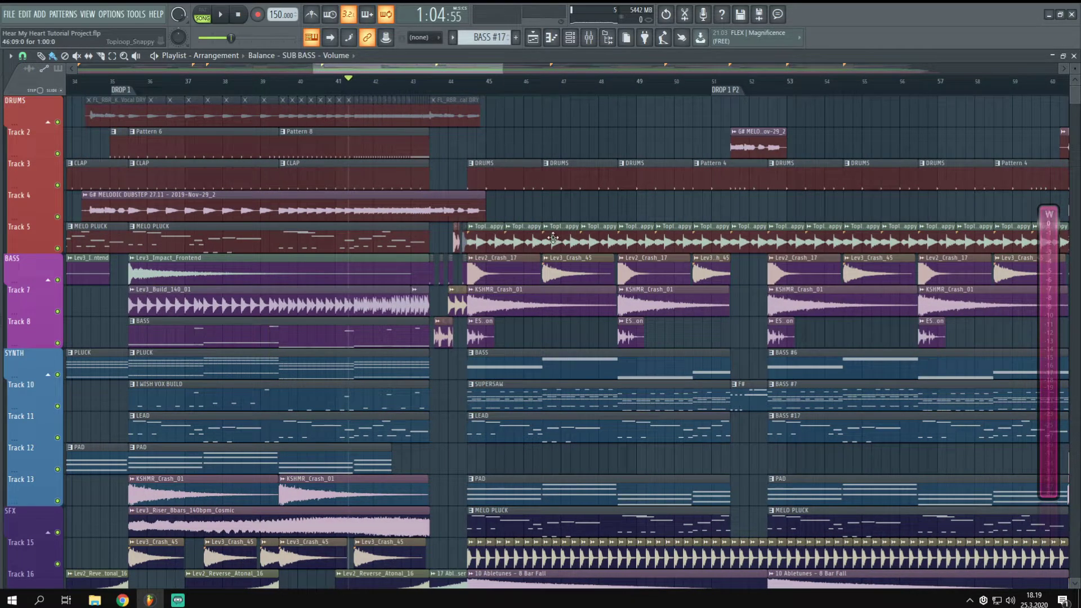
scroll(415, 75, left, 1)
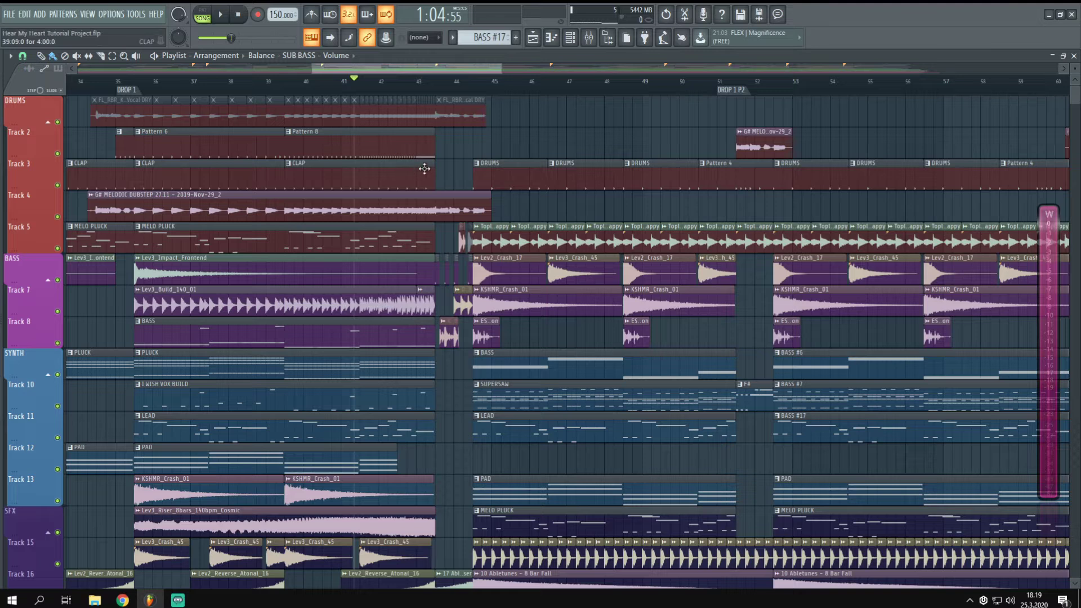
key(space)
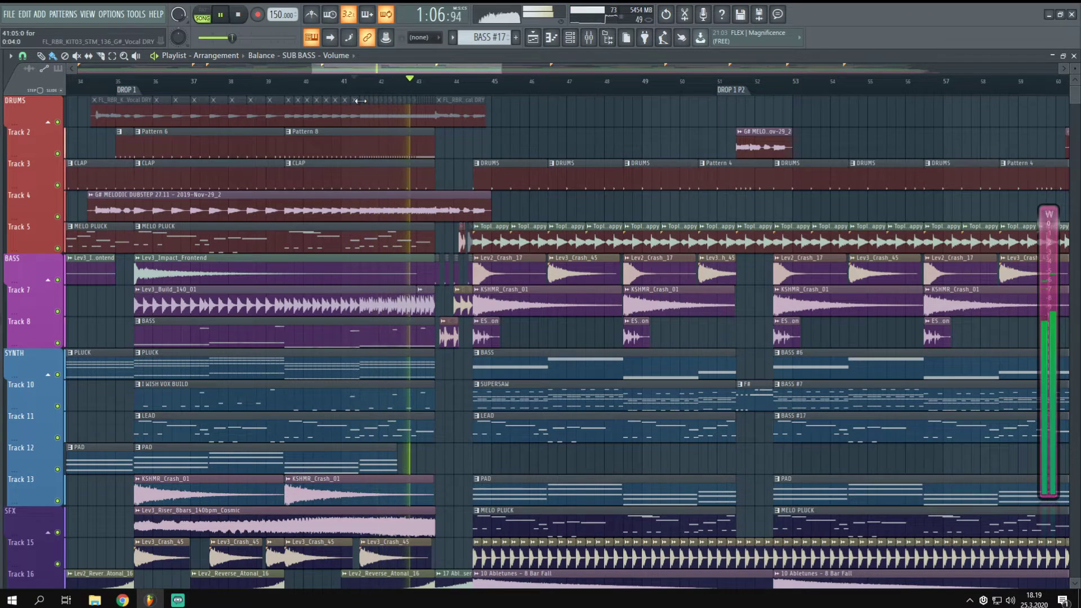
scroll(495, 82, down, 2)
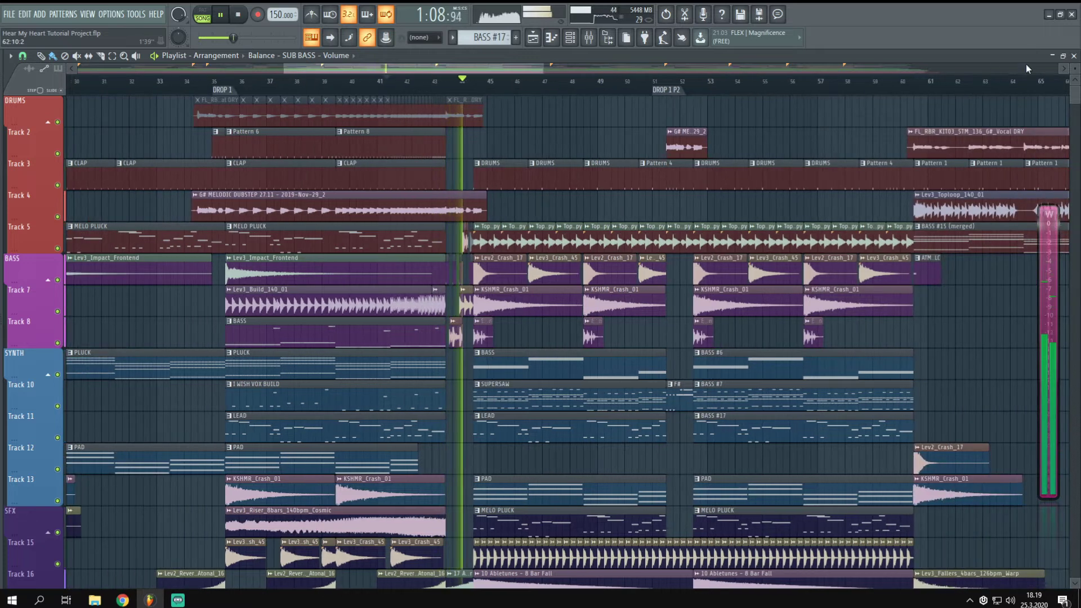
scroll(589, 93, down, 3)
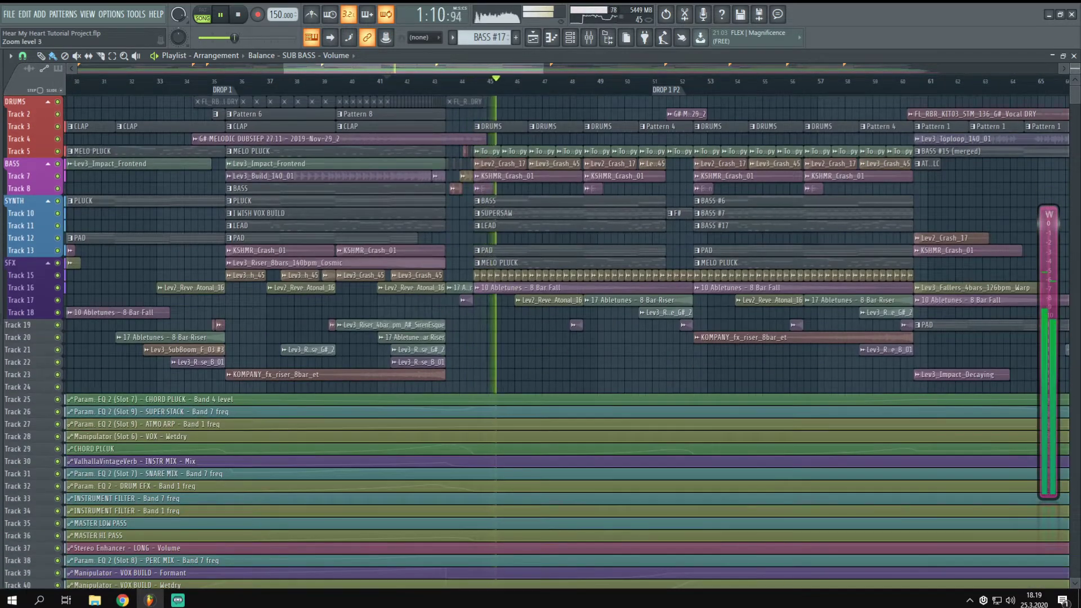
scroll(629, 99, up, 3)
scroll(629, 98, down, 2)
scroll(559, 86, up, 2)
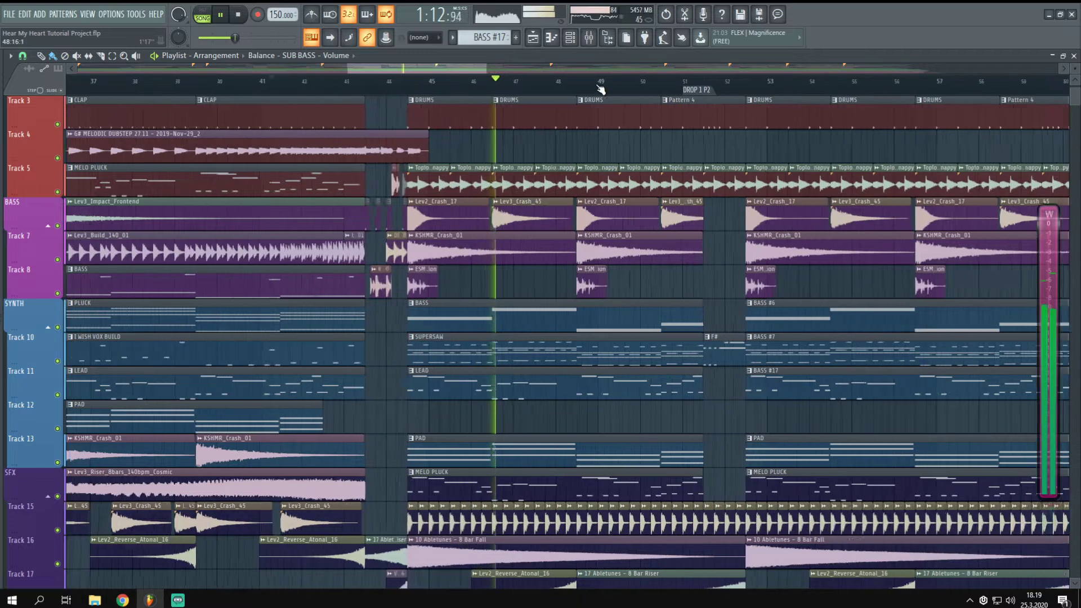
scroll(559, 85, down, 1)
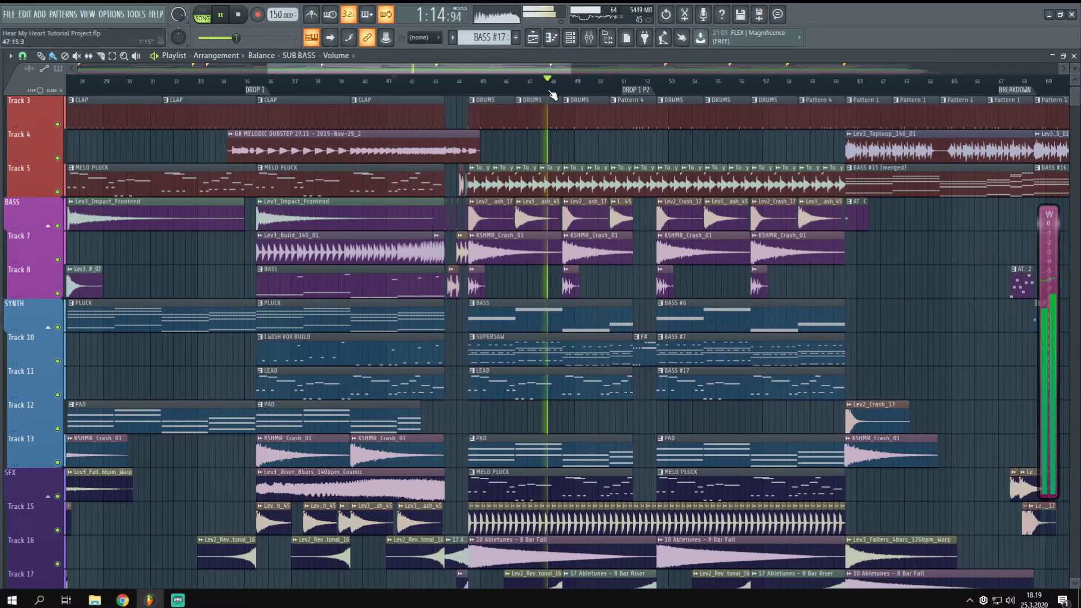
scroll(496, 99, down, 1)
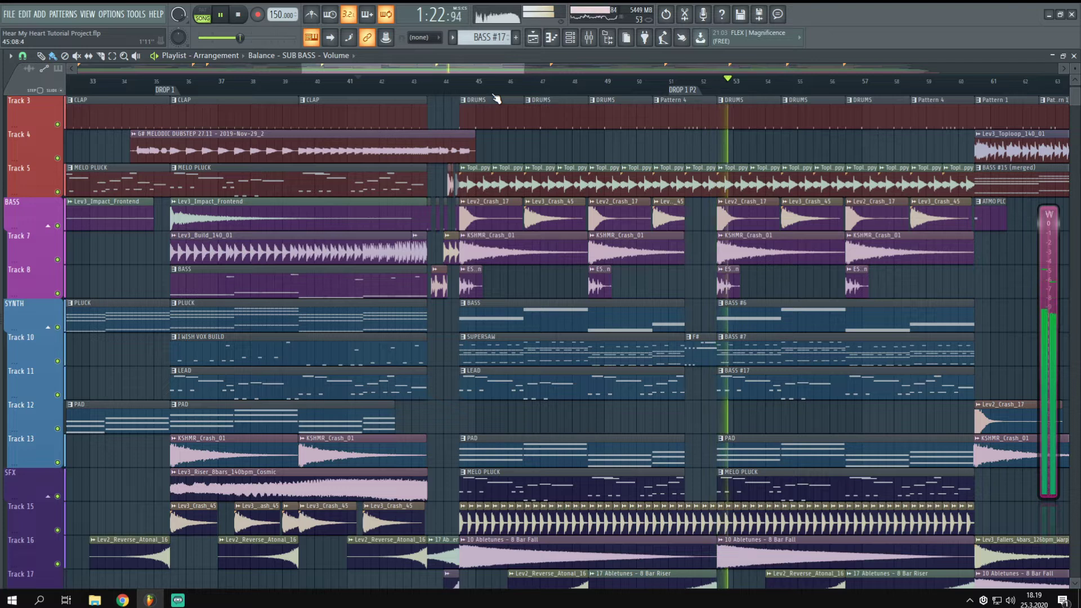
key(space)
Step: Move the song position to the start of the drop, where the first DRUMS clip begins just before bar 45
scroll(500, 90, down, 2)
scroll(500, 90, down, 1)
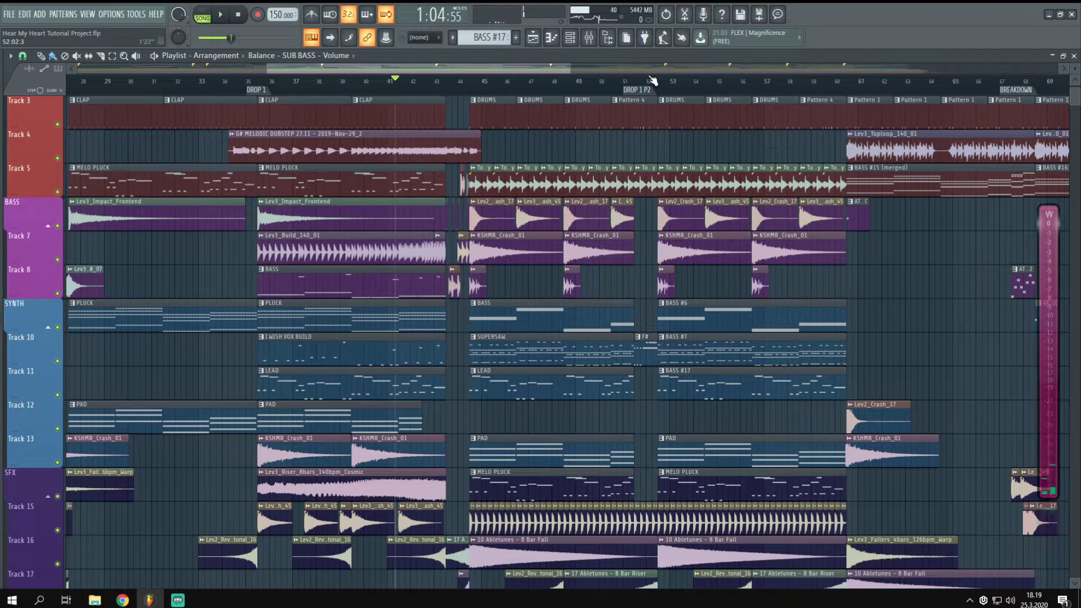
scroll(652, 80, down, 2)
scroll(634, 95, down, 1)
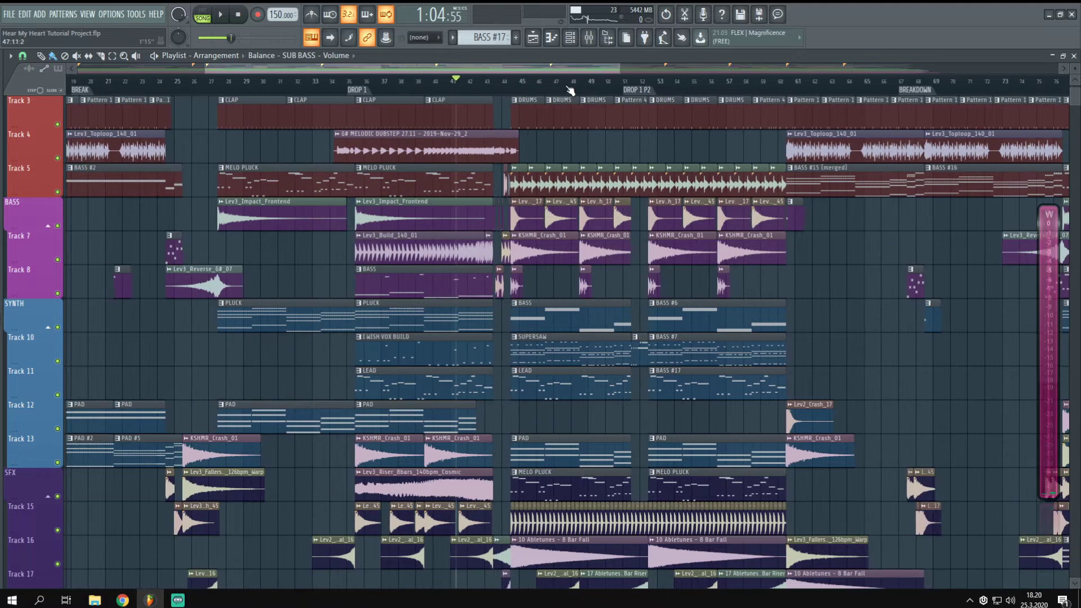
scroll(571, 90, up, 3)
drag(449, 88, 533, 93)
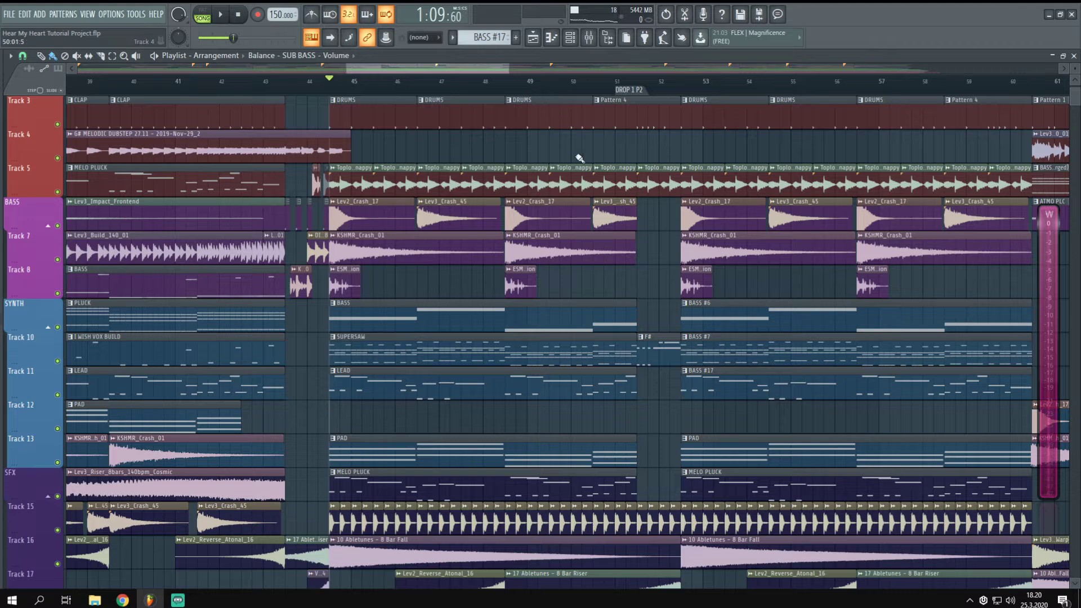
key(F9)
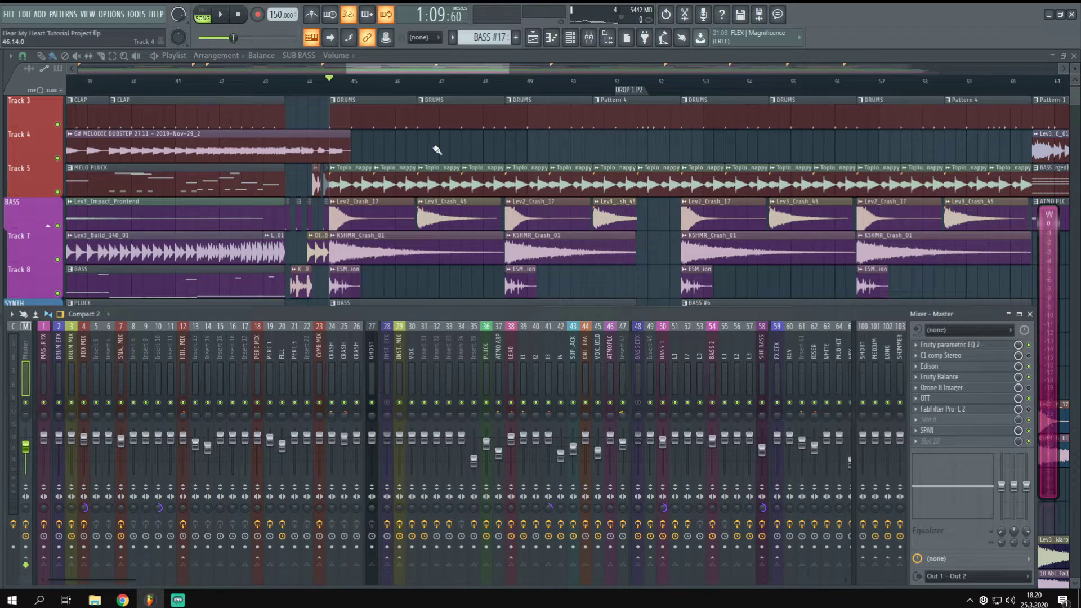
key(F9)
scroll(458, 185, up, 2)
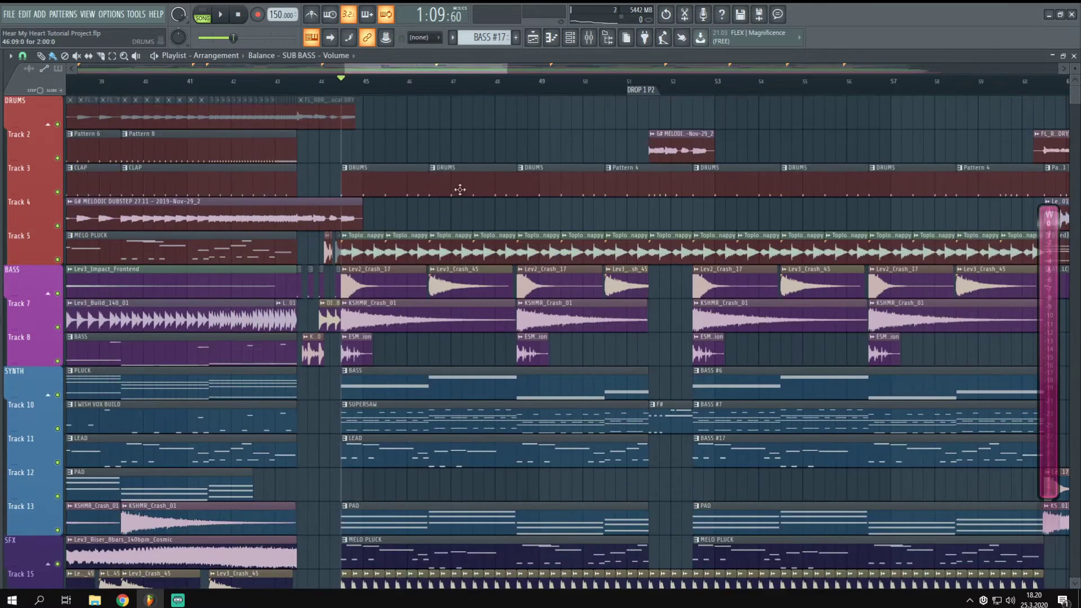
drag(419, 90, 499, 222)
key(F9)
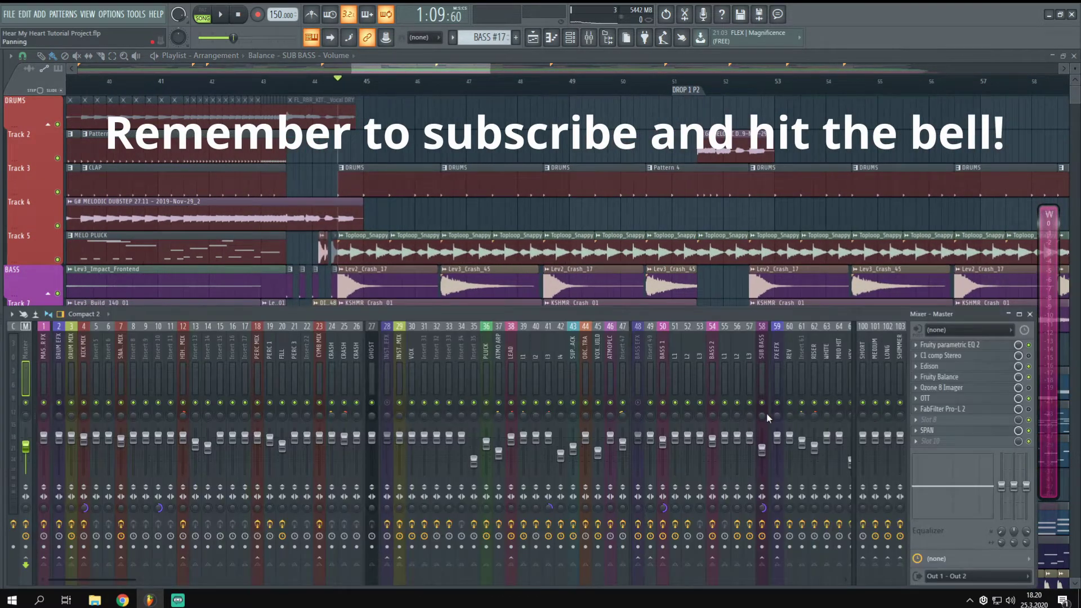
key(F9)
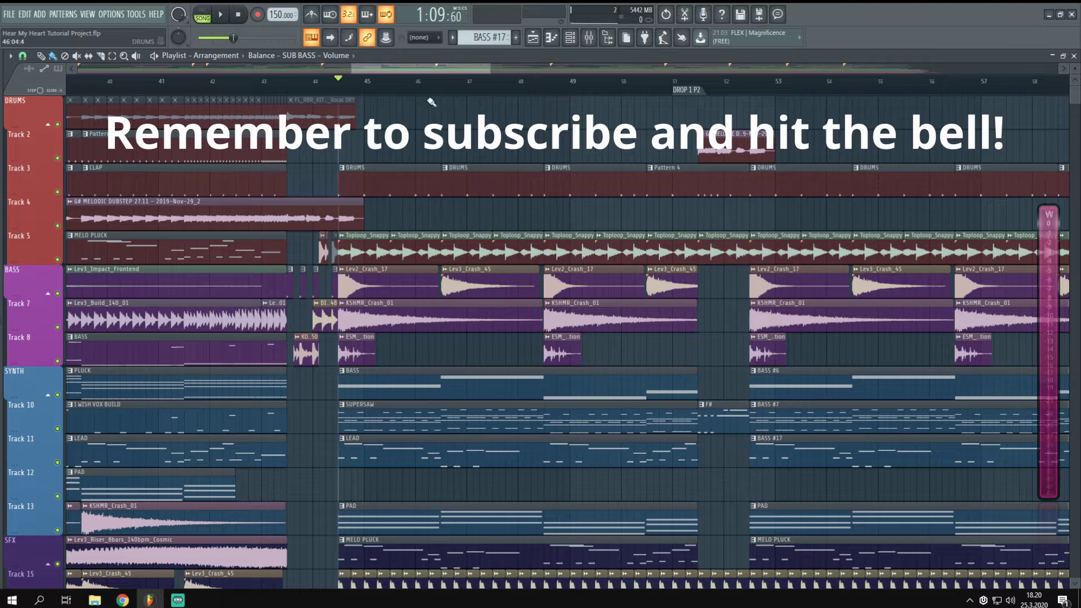
Step: Select the DRUMS pattern from its playlist clip and play the drop with the mixer levels showing
scroll(475, 85, down, 2)
click(378, 169)
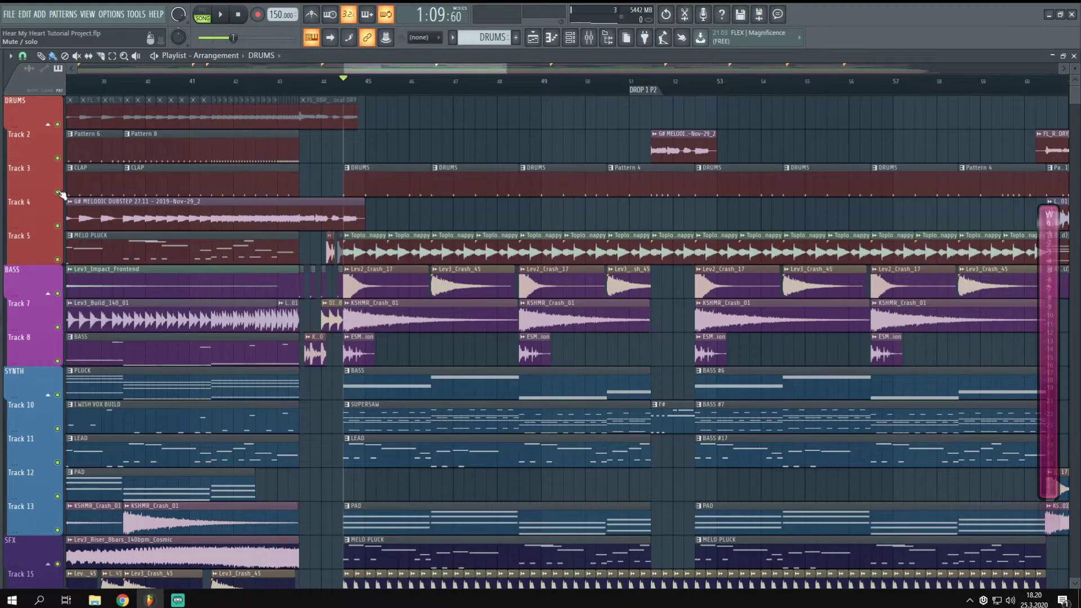
key(F9)
key(space)
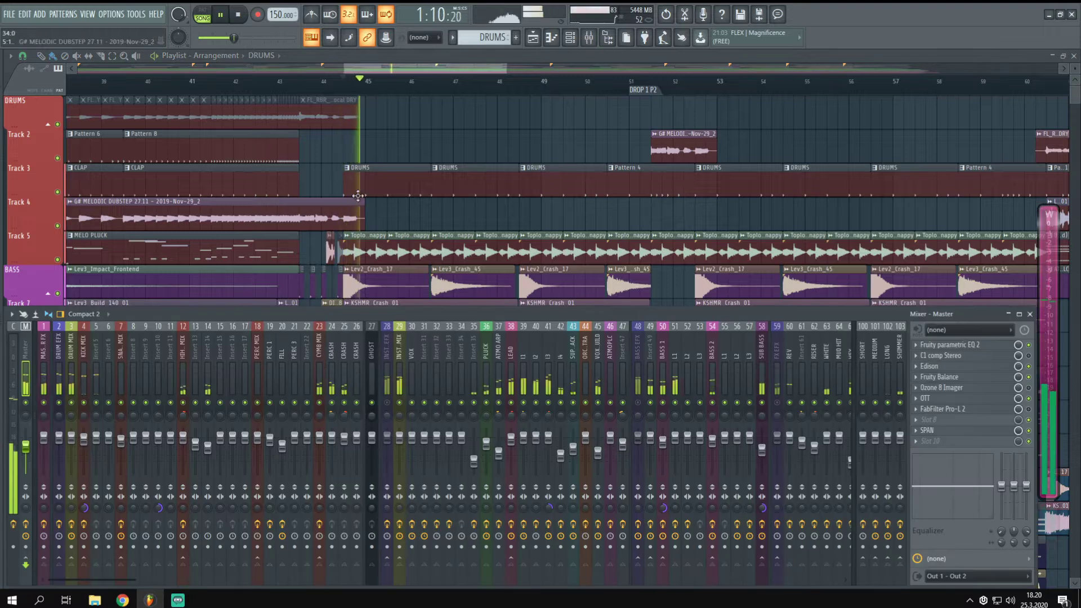
Step: Check the DRUMS pattern's MIDI Out notes in the piano roll, and return to its channel rack with playback stopped
key(F9)
key(F7)
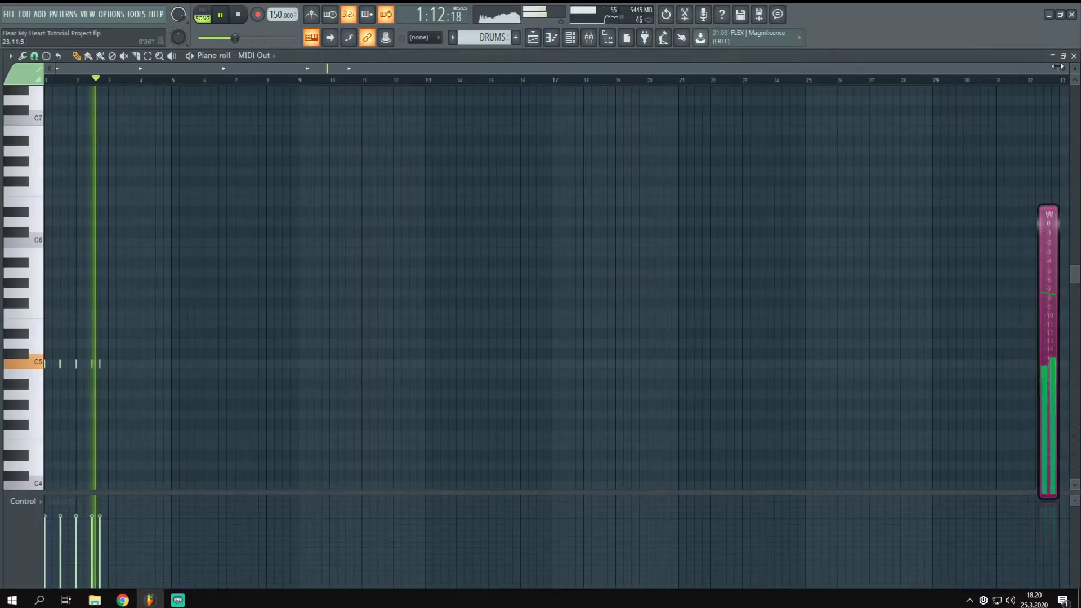
click(1073, 56)
key(space)
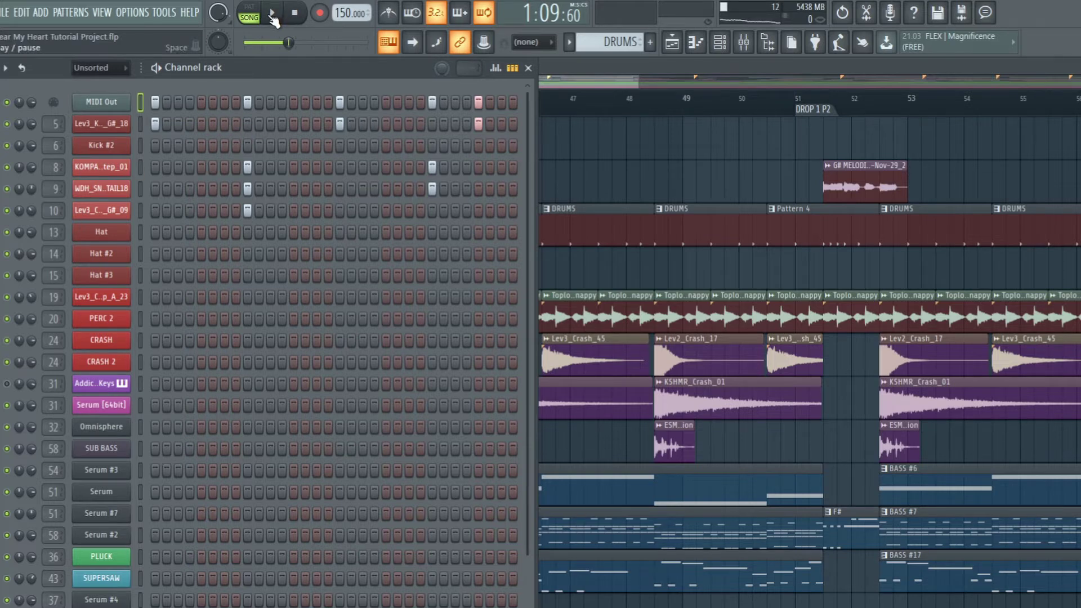
Step: Play the drop briefly in song mode, and audition the DRUMS pattern on its own in pattern mode
click(274, 14)
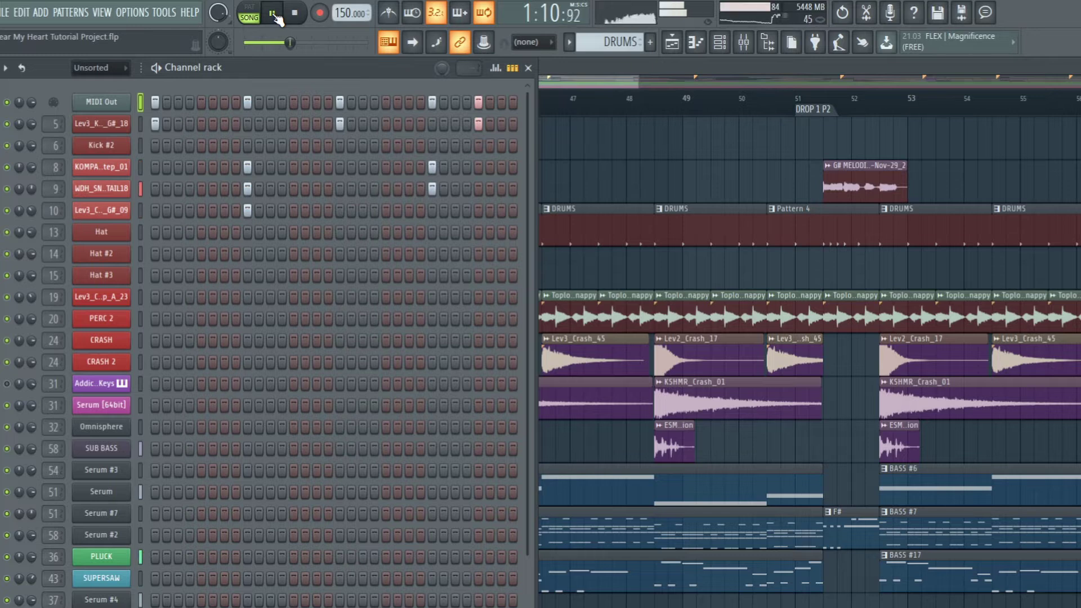
key(l)
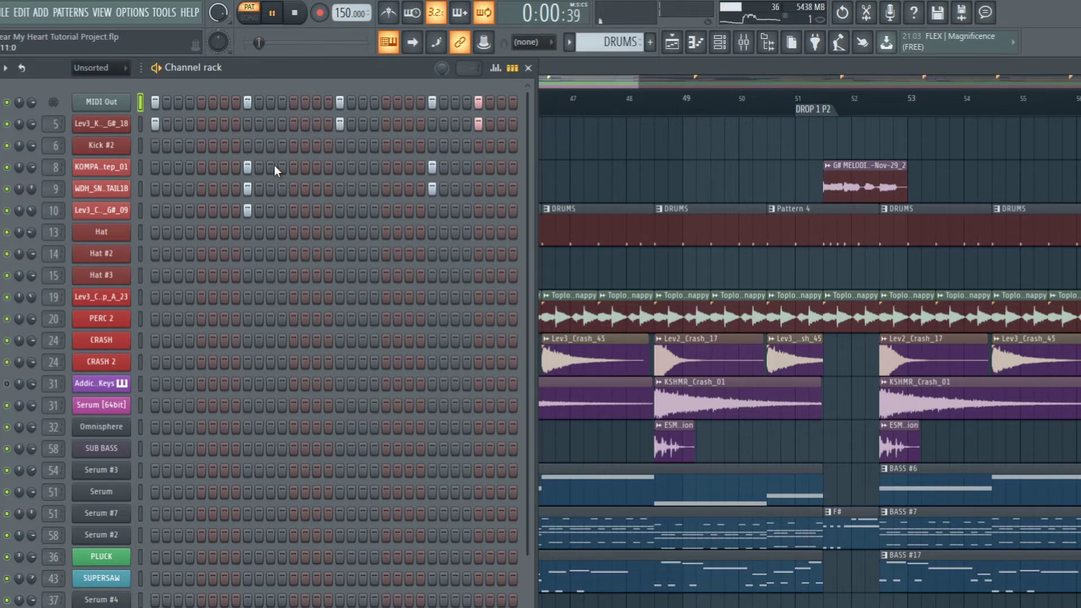
key(space)
Step: Open and preview the KOMPANY_snare_one_shot_tight_dubstep_01 sample, and show the WDH_SNARETAIL18 channel's sample waveform
click(101, 167)
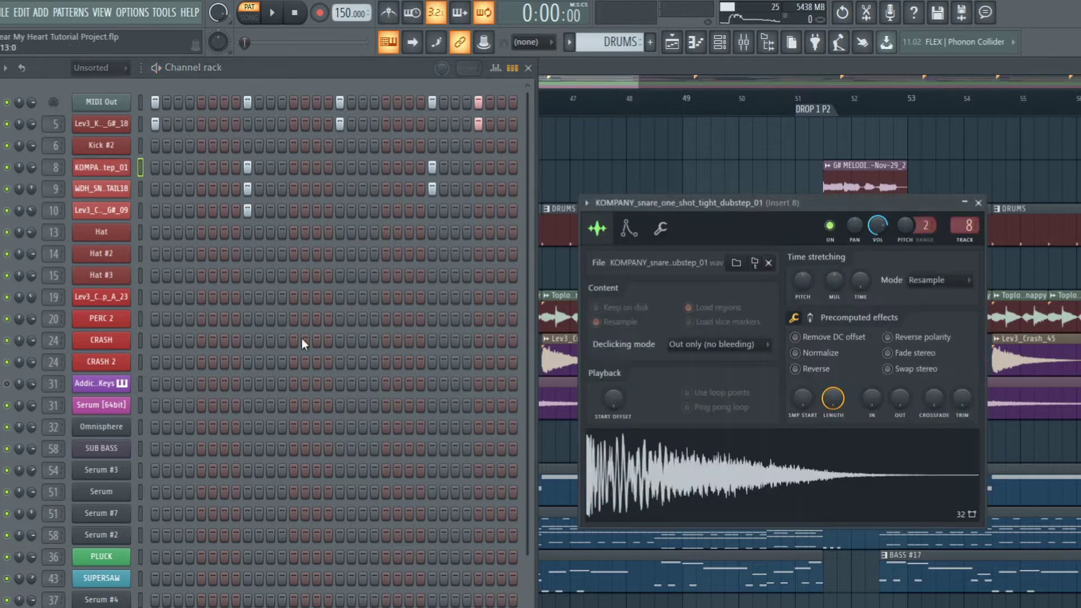
click(722, 465)
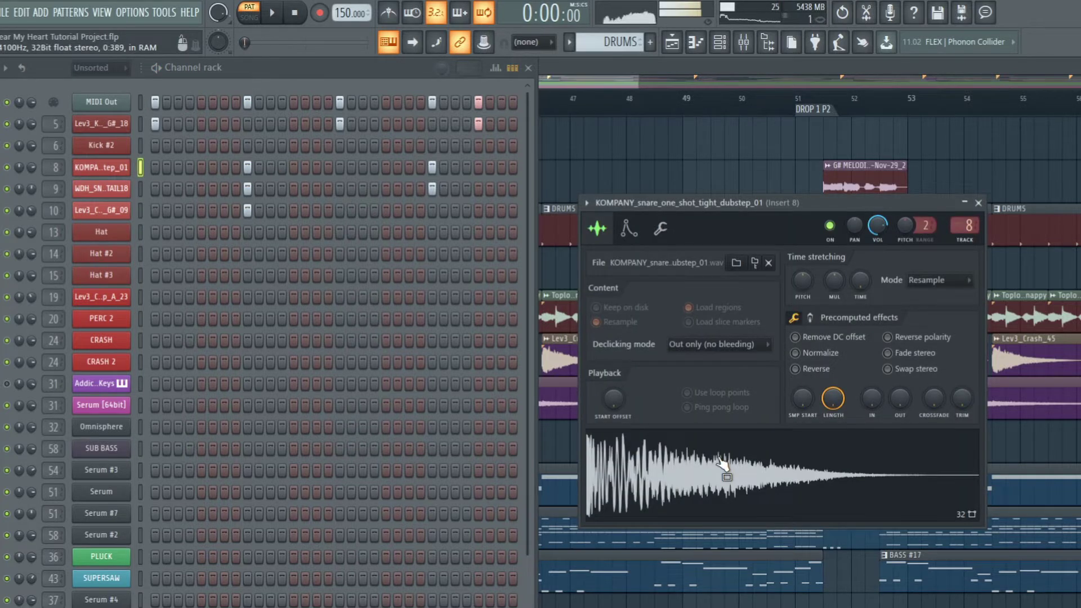
click(101, 188)
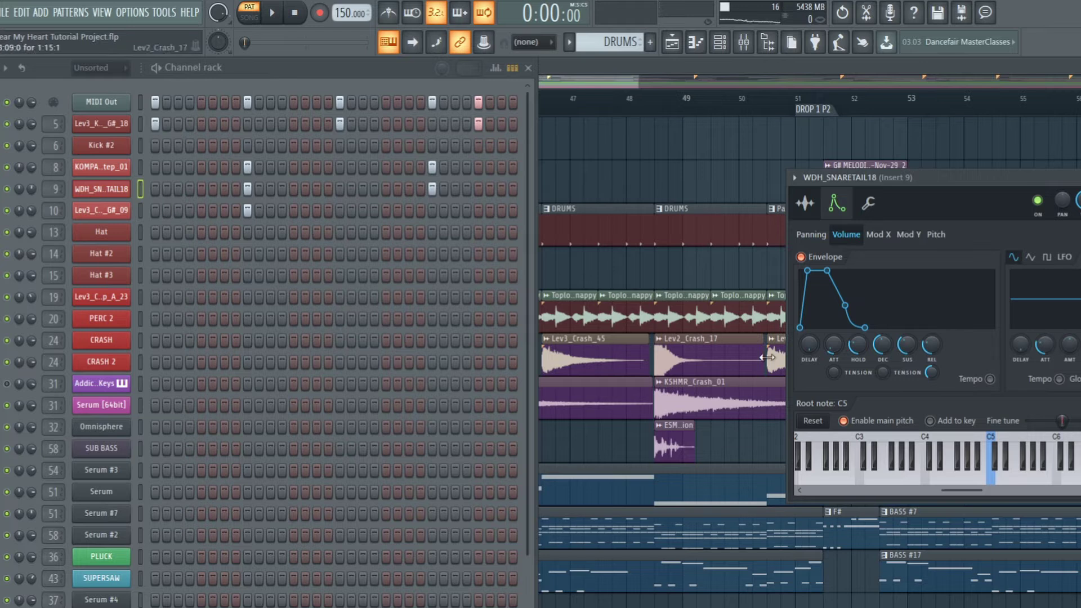
click(805, 203)
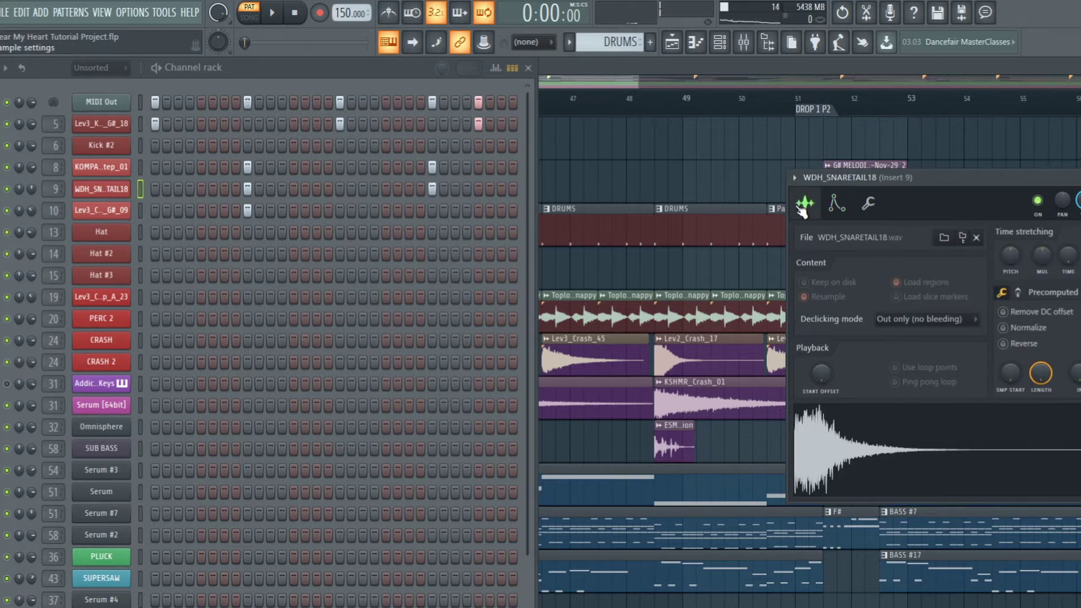
key(alt+F8)
key(alt+F8)
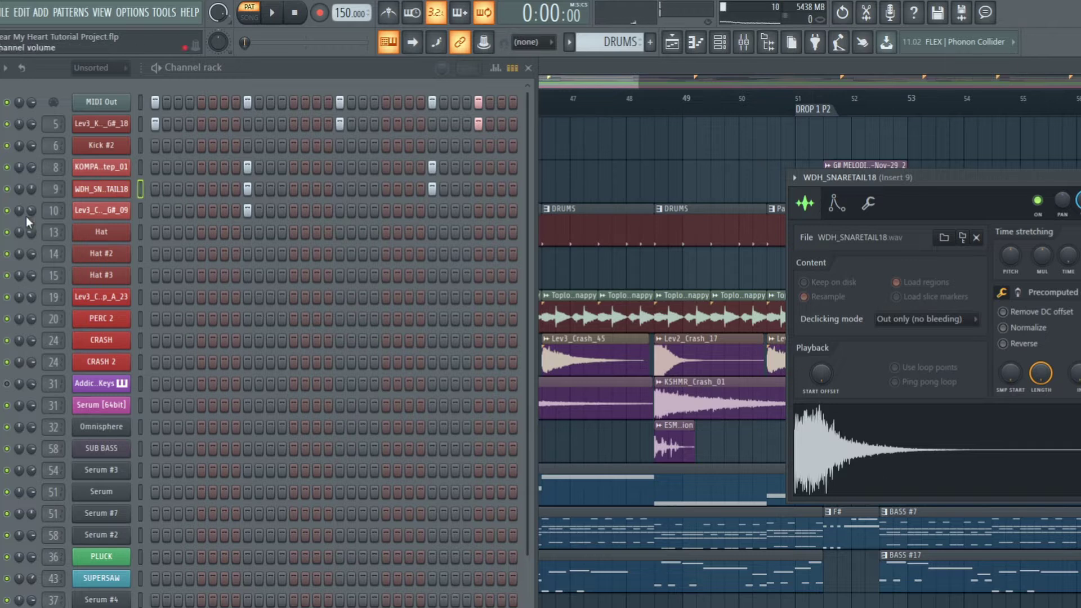
Step: Mute the Lev3_Clap_G#_09 channel and play the DRUMS pattern with the WDH_SNARETAIL18 channel muted and unmuted for comparison
key(space)
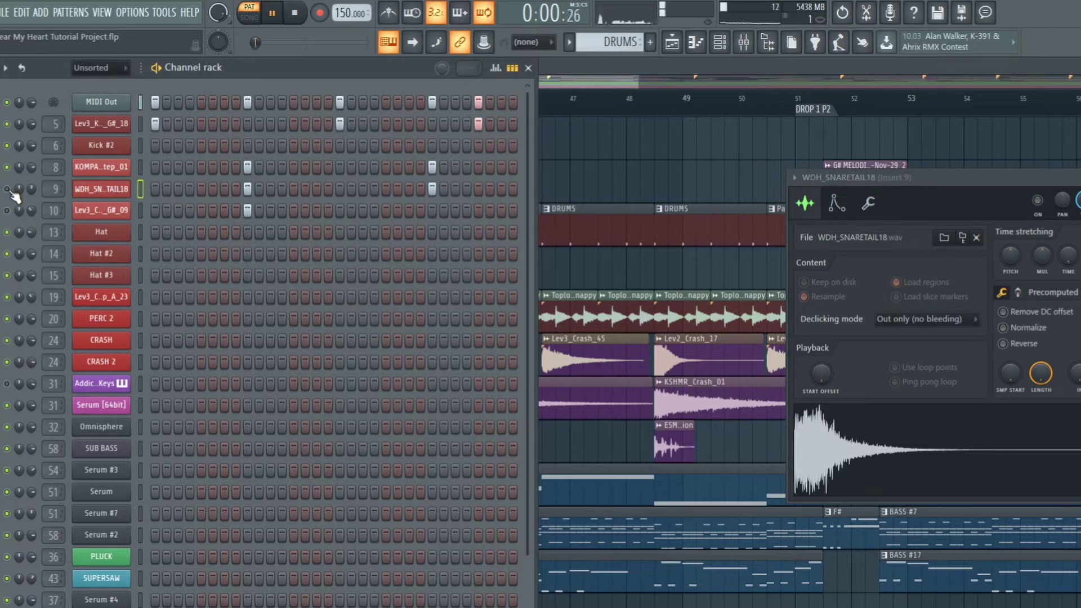
key(space)
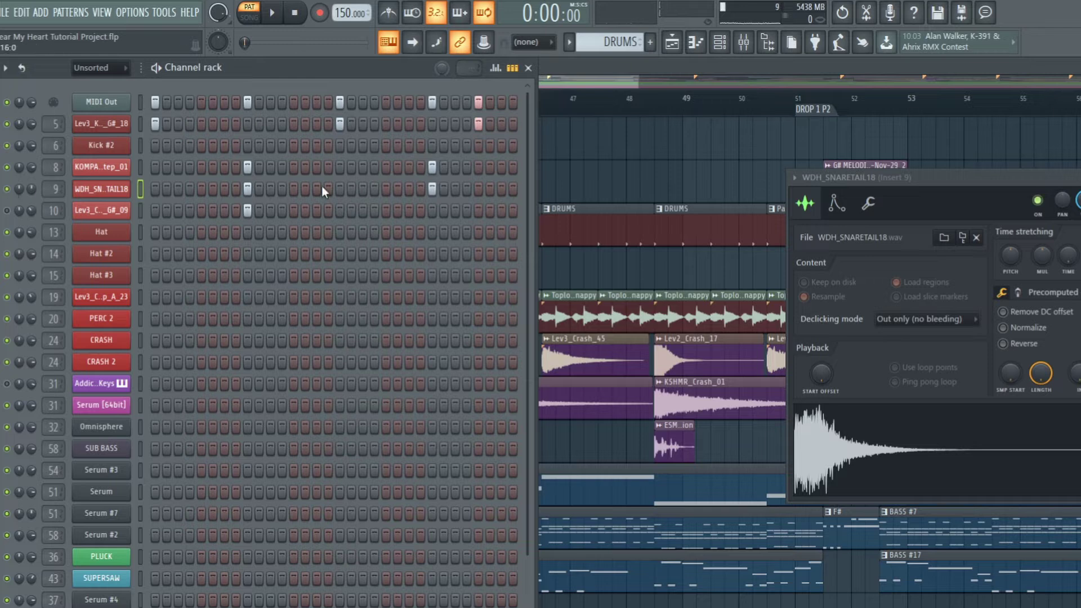
key(space)
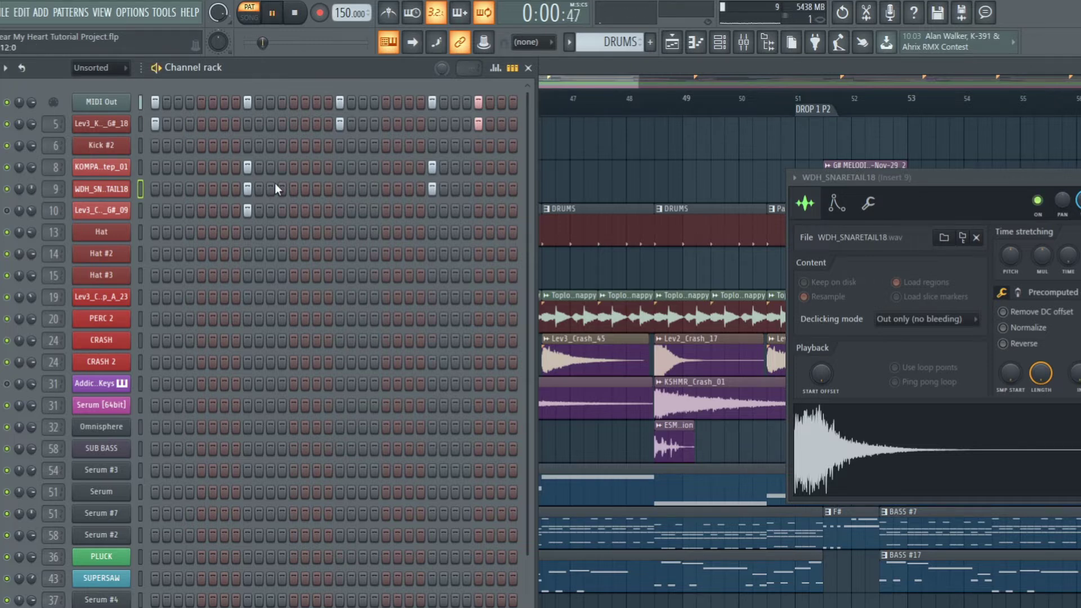
key(space)
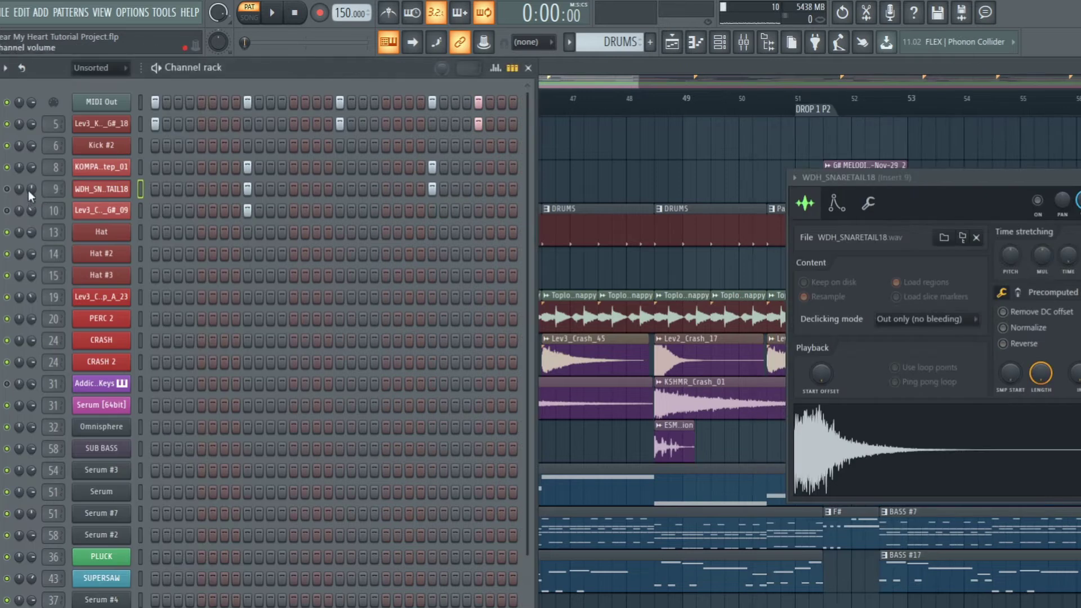
Step: Preview the WDH_SNARETAIL18 sample with its channel unmuted, and open the Lev3_Clap_G#_09 channel to preview its sample
click(963, 446)
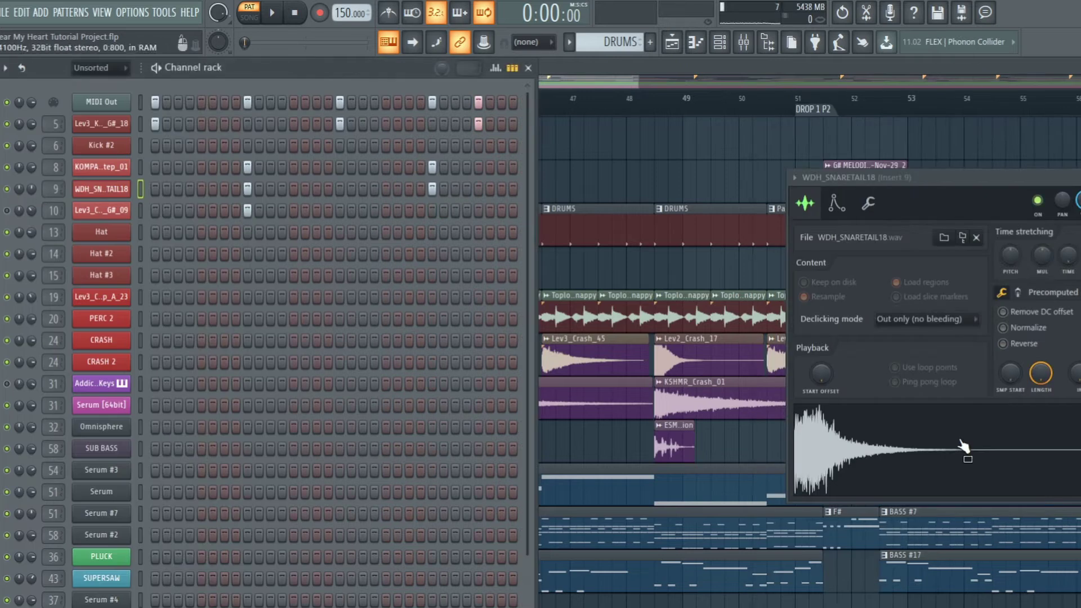
click(102, 220)
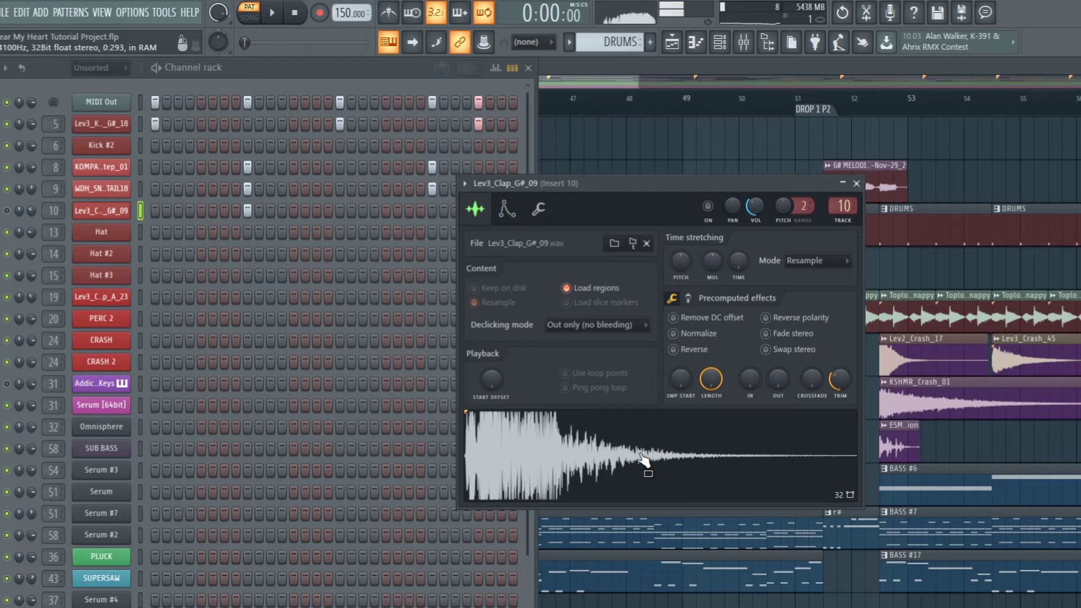
Step: Close the Lev3_Clap_G#_09 sampler, play the DRUMS pattern with that channel unmuted and muted for comparison, and return to the playlist
click(856, 184)
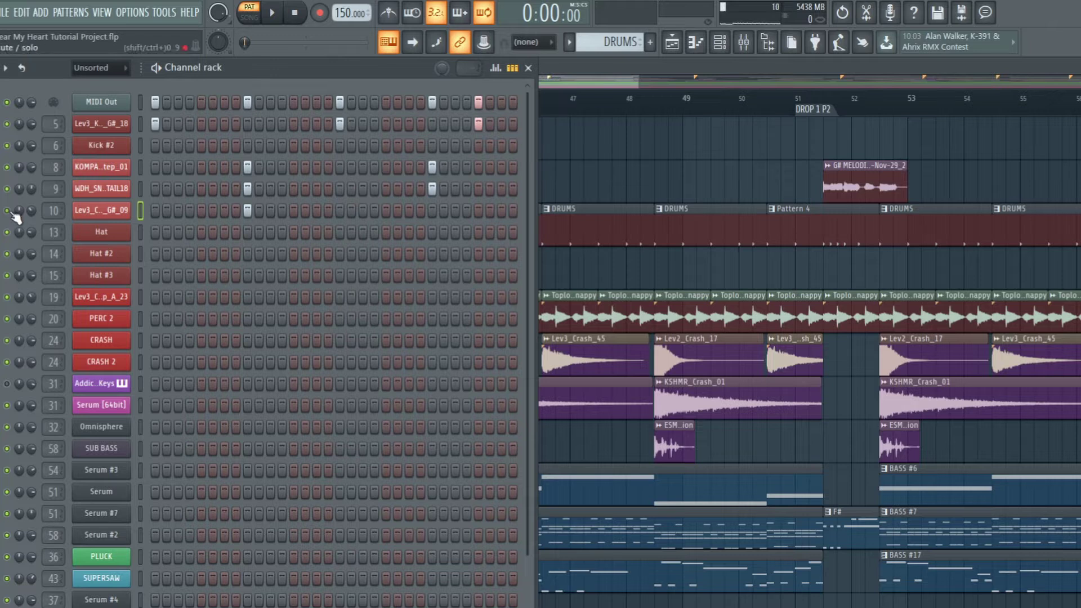
key(space)
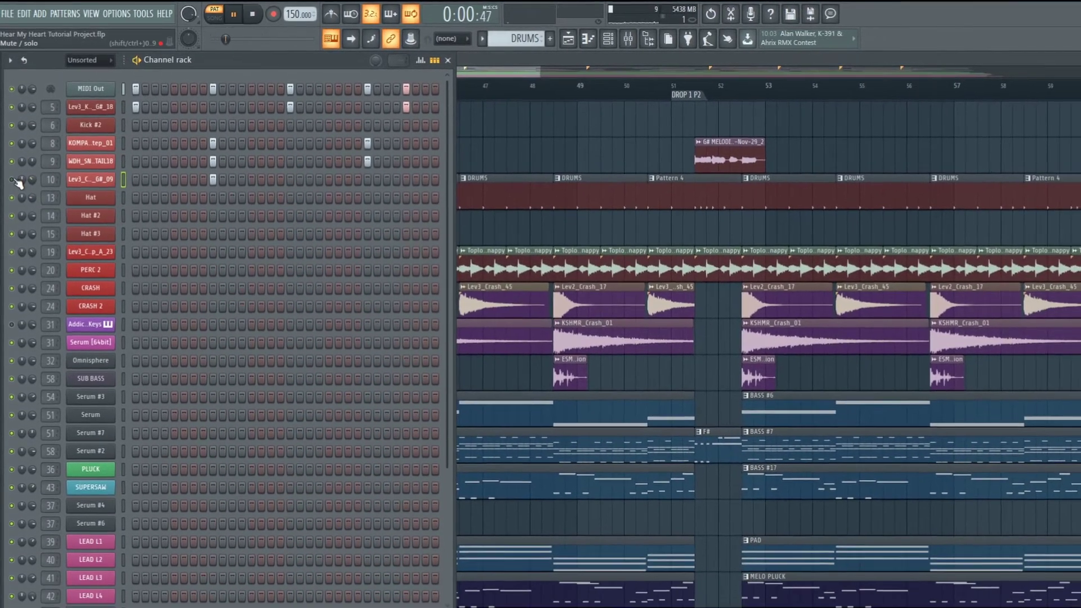
key(space)
key(F6)
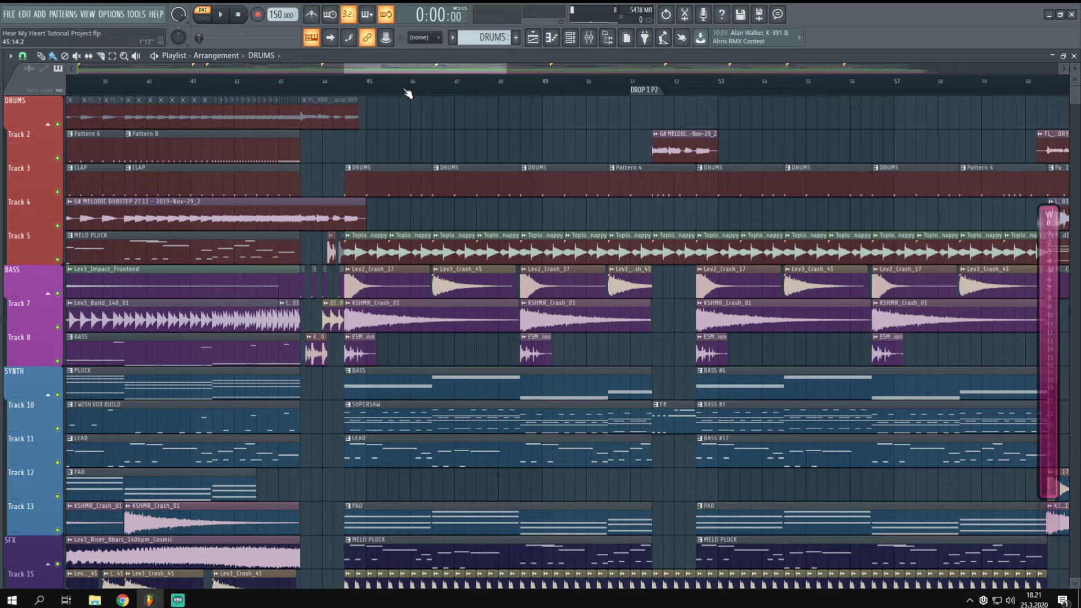
Step: Play the song from the drop's start in bar 44 and mute Track 3 to hear the drop without the DRUMS pattern
scroll(408, 93, up, 1)
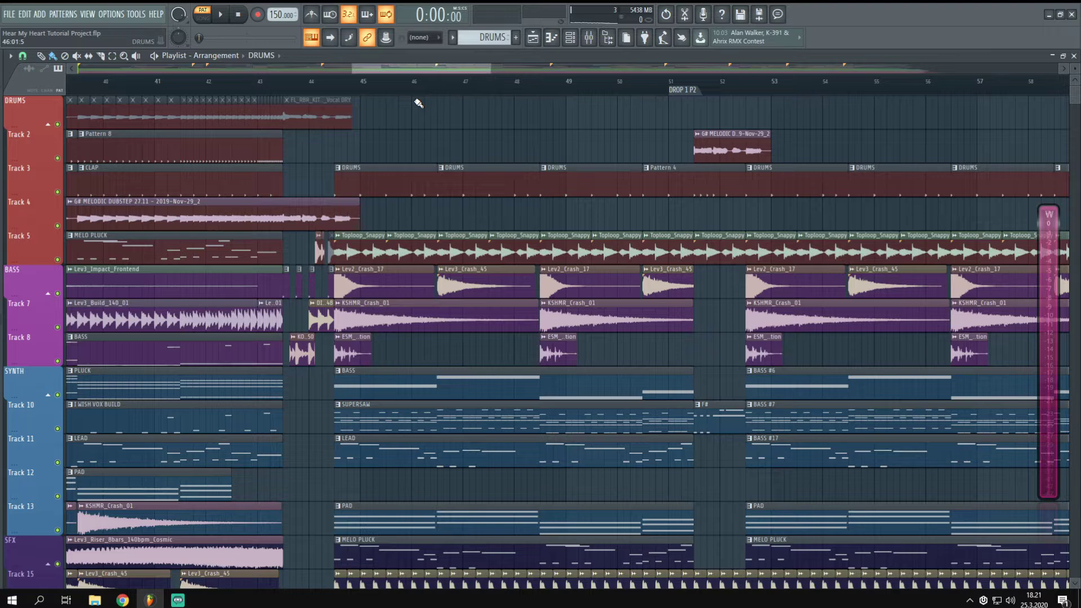
scroll(428, 97, up, 2)
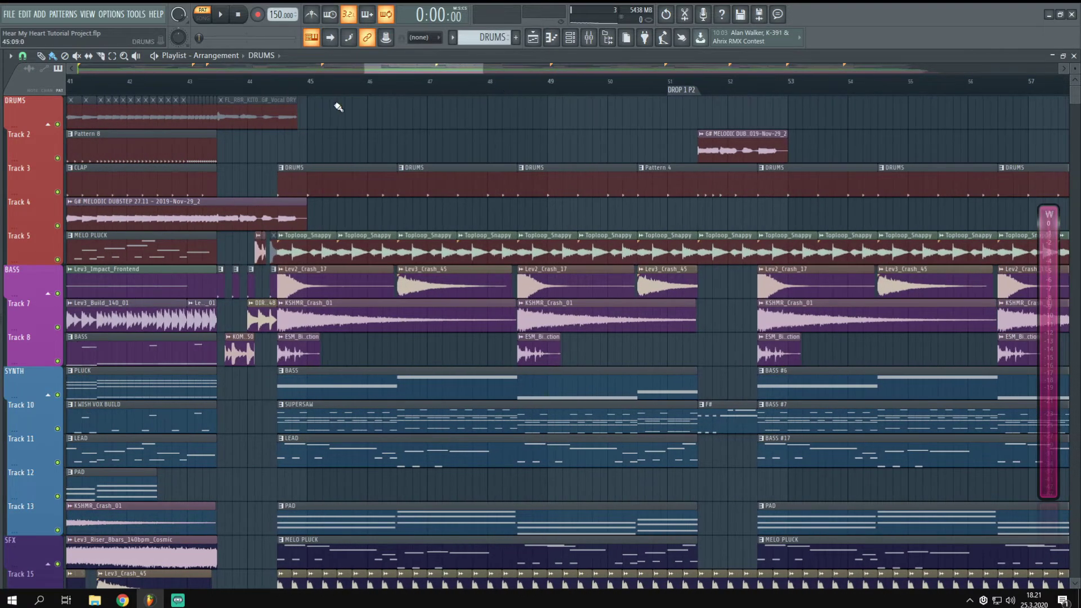
click(279, 83)
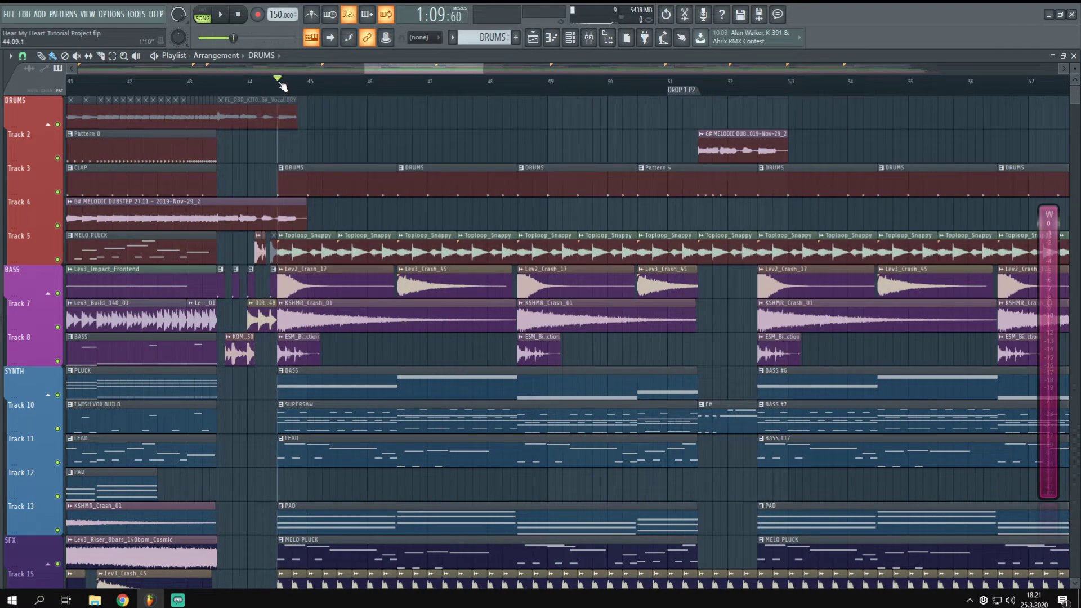
key(F9)
scroll(370, 210, down, 2)
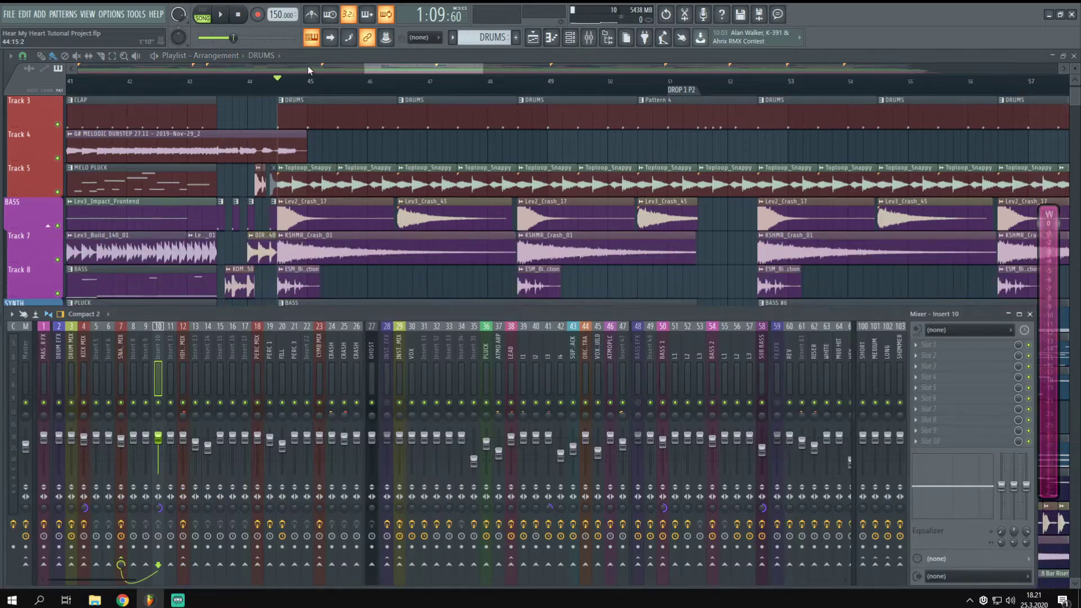
key(F9)
scroll(317, 281, up, 2)
key(space)
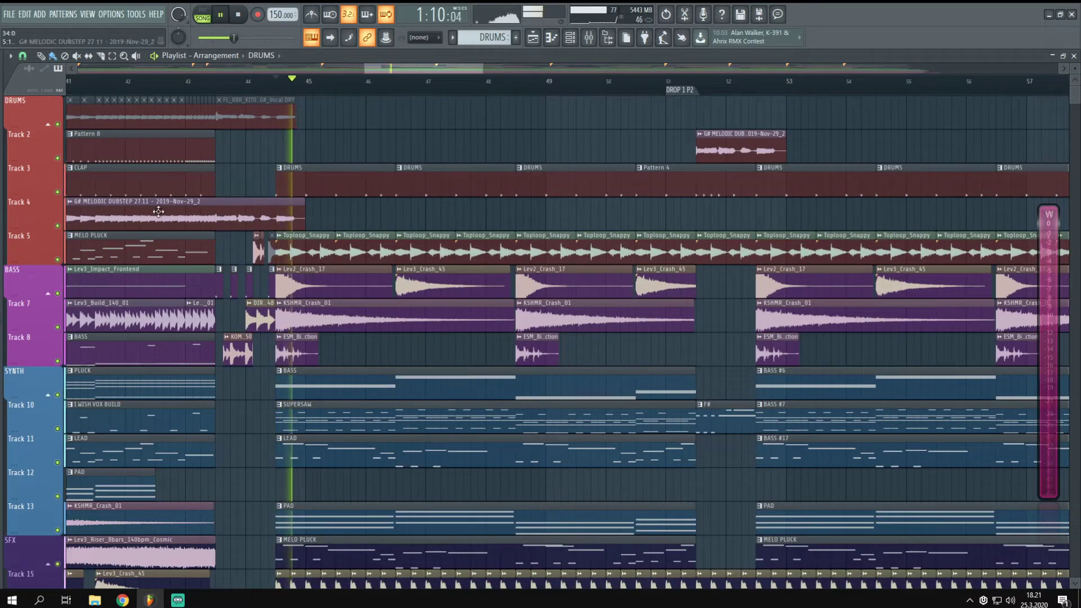
click(57, 192)
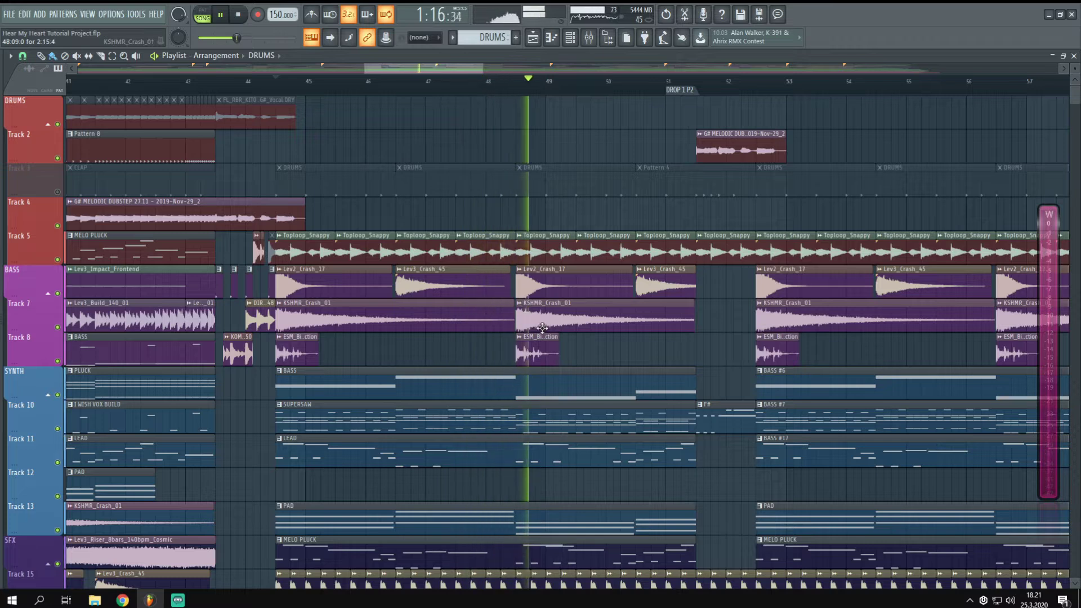
key(space)
Step: Solo the first BASS group track, Track 7 and Track 8 in turn, auditioning the crashes and the glass smash sample from the drop's start
ctrl+click(57, 293)
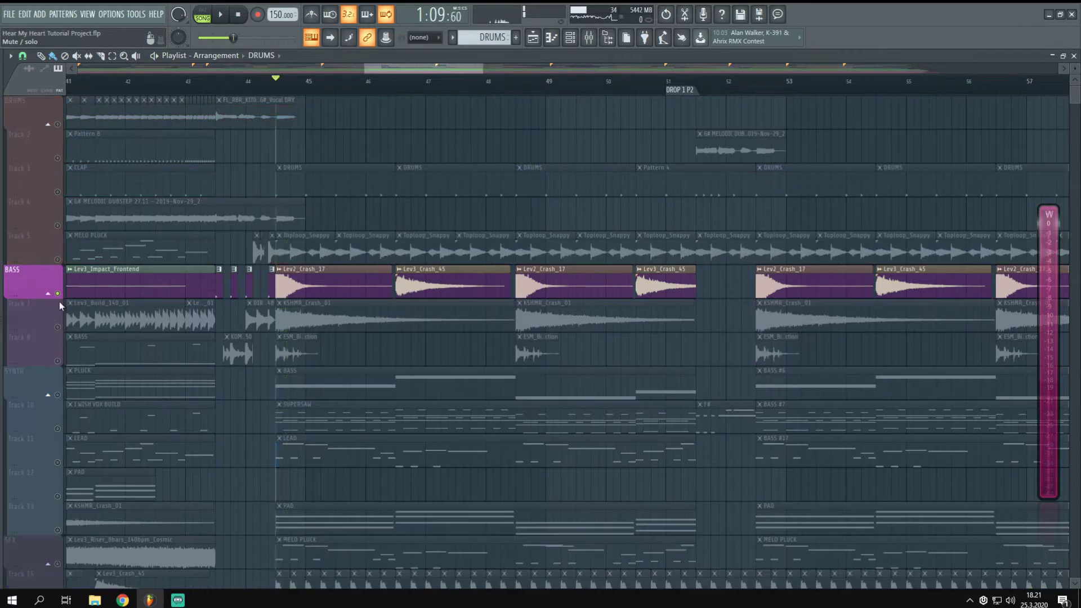
key(space)
ctrl+click(57, 327)
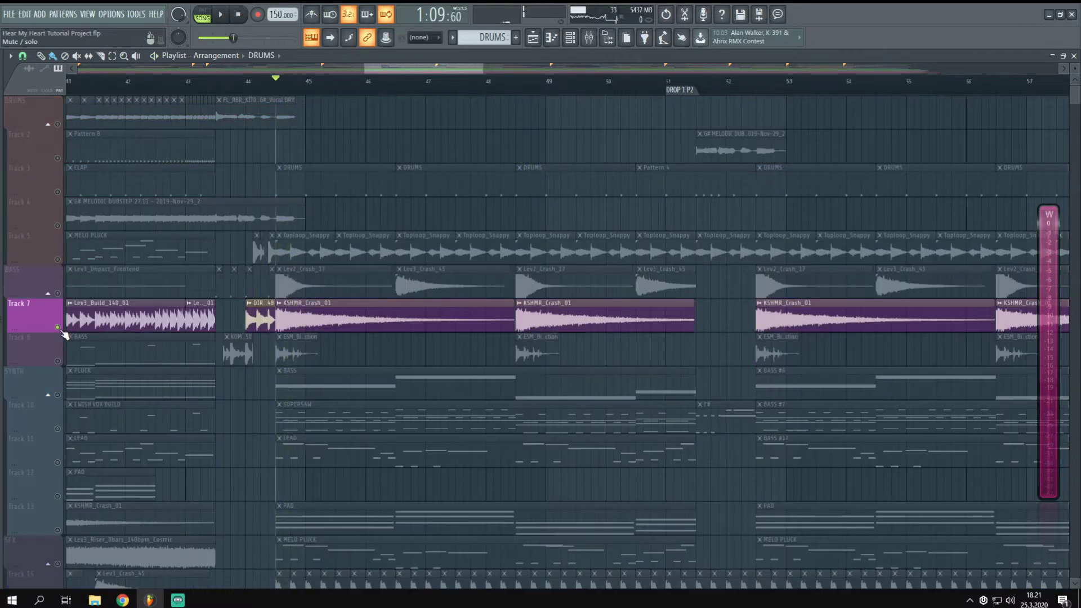
key(space)
ctrl+click(58, 361)
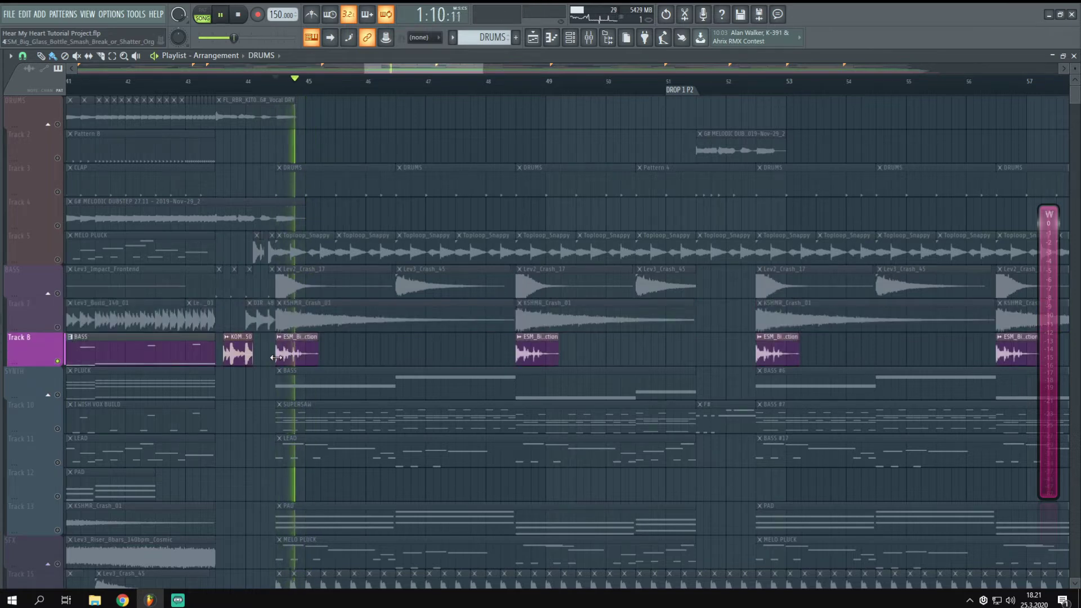
Step: Replay the soloed Track 8 with the mixer shown to see where its glass smash sample is routed
key(space)
key(F9)
key(space)
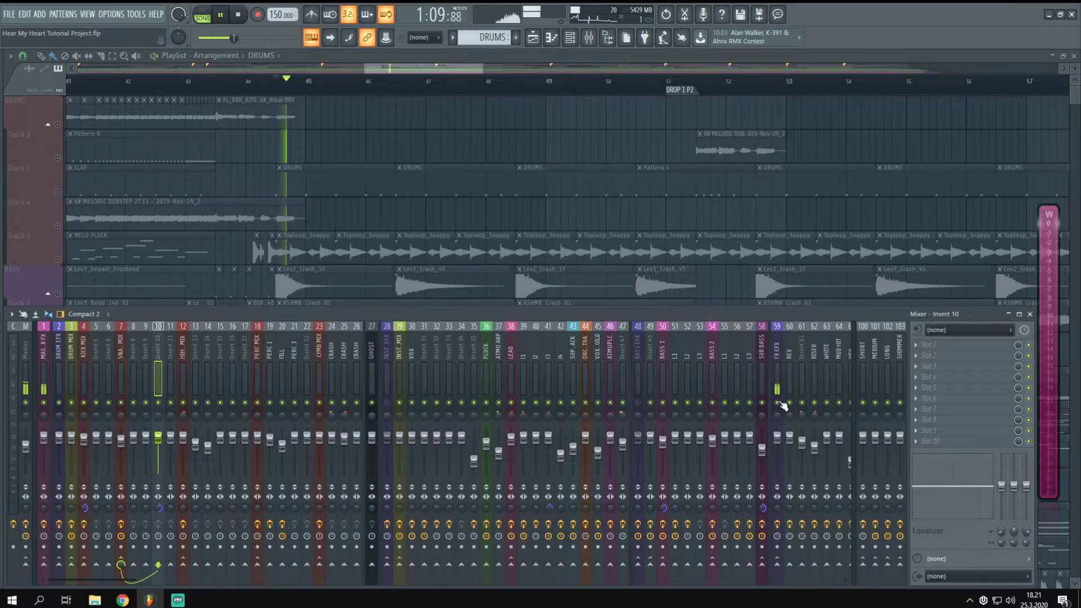
key(space)
key(F9)
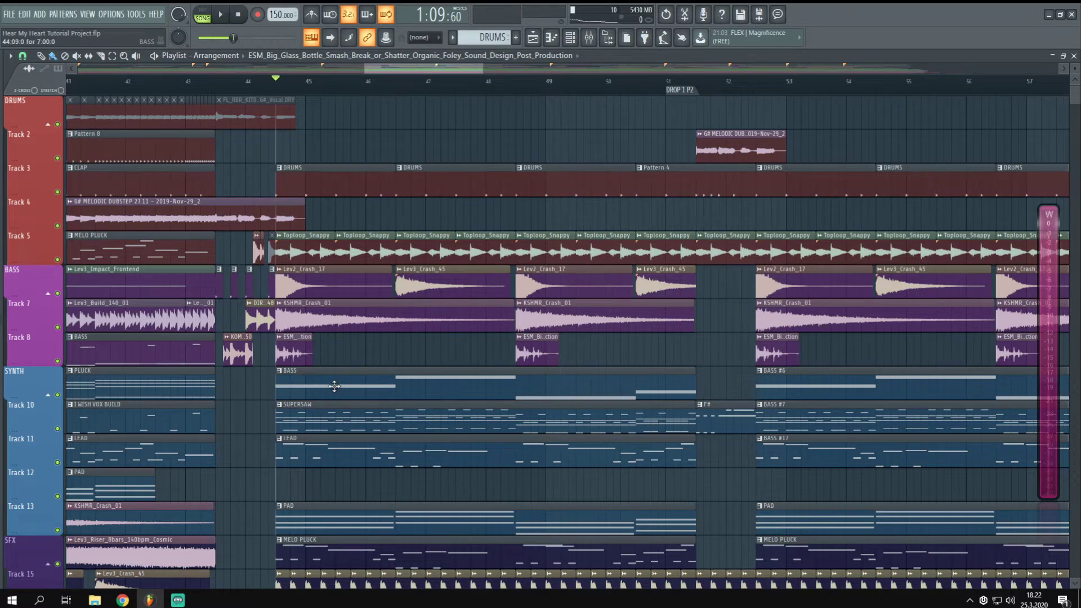
Step: Play the full drop with all playlist tracks active and the mixer shown to examine the track levels
scroll(400, 87, up, 2)
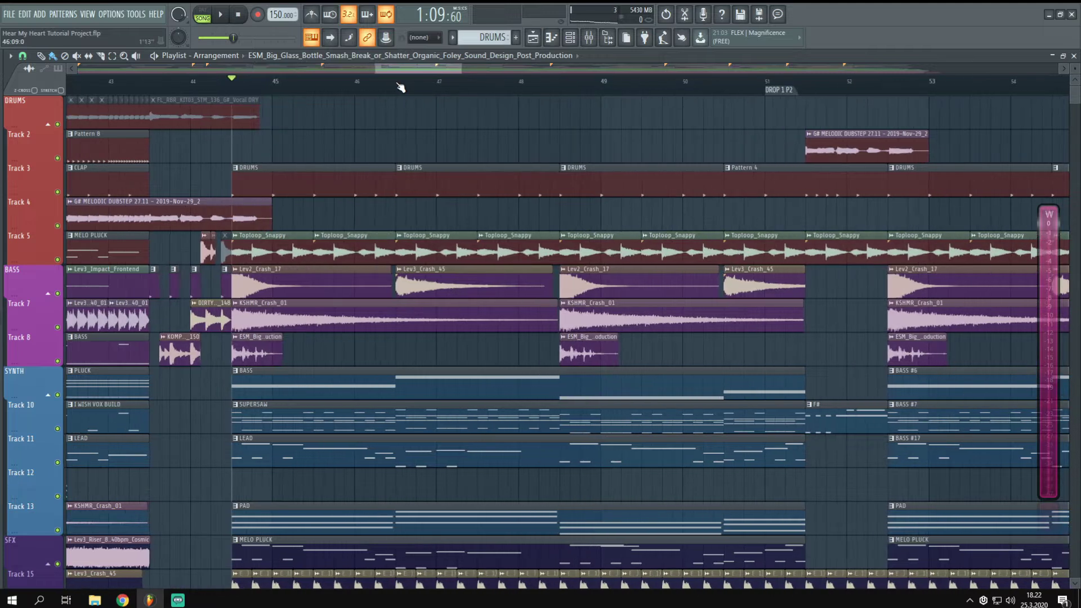
key(space)
key(F9)
scroll(332, 351, up, 5)
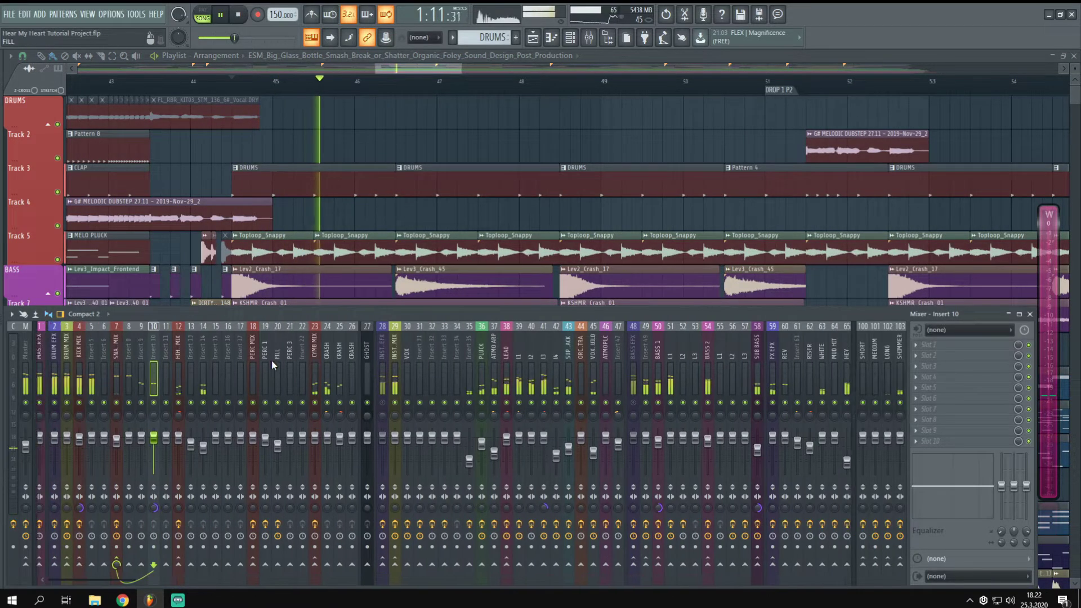
key(space)
Step: Inspect the last ShaperBox effect on the HIHAT MIX track and the ShaperBox sidechain curve on the CYMB MIX track
click(181, 384)
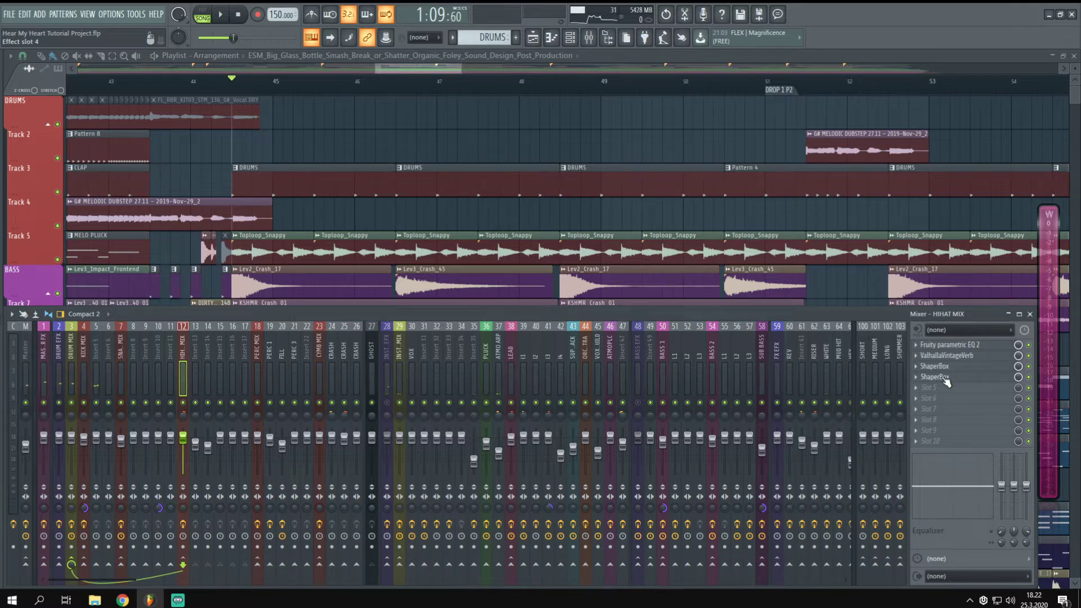
click(946, 380)
click(560, 168)
click(324, 378)
click(945, 378)
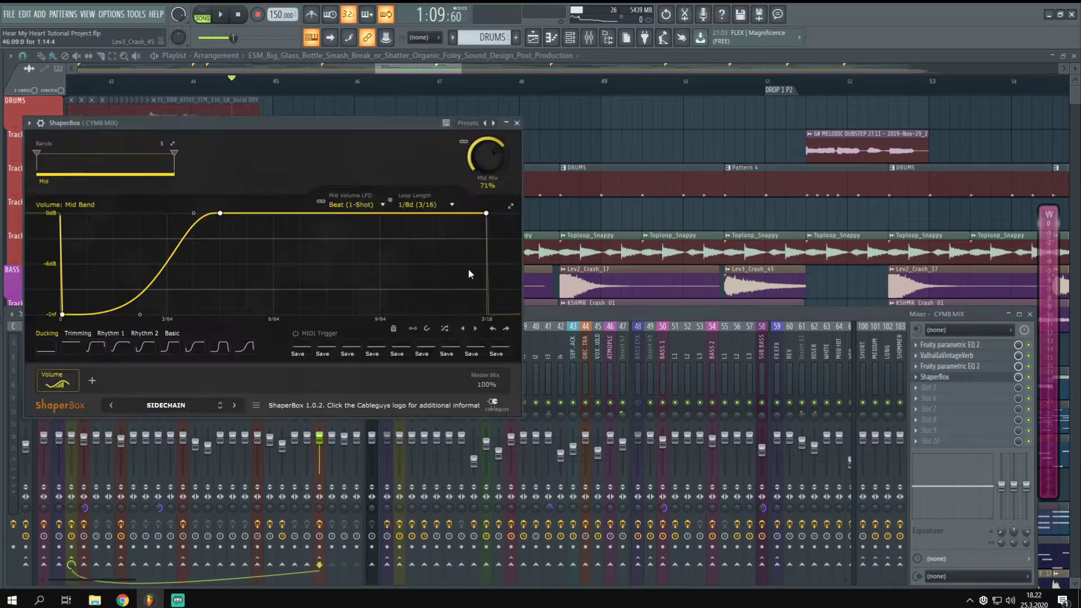
click(519, 126)
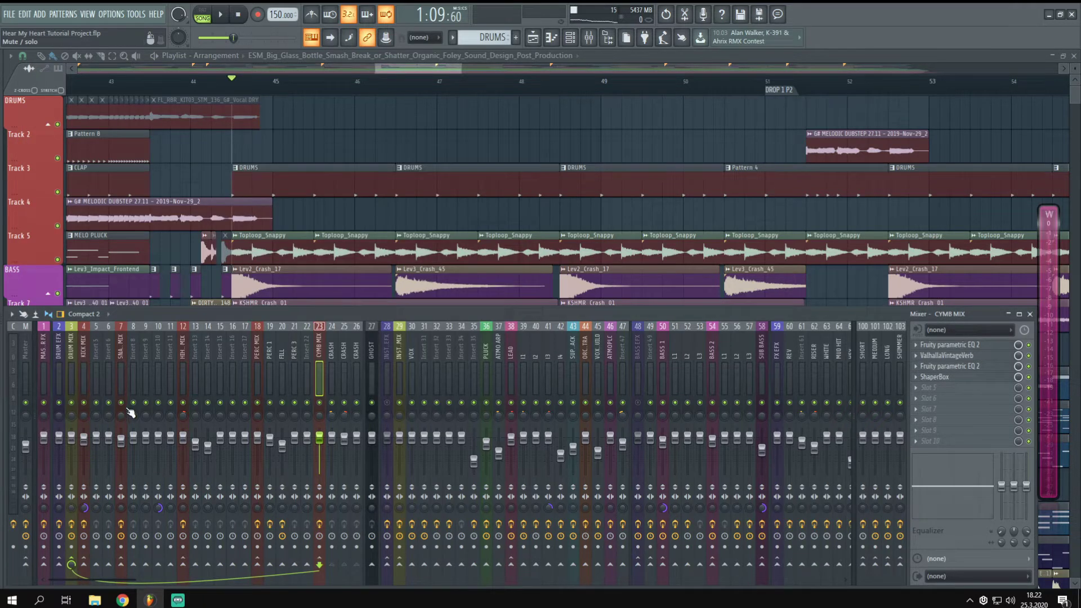
Step: Play the start of the drop twice with the CYMB MIX track selected in the mixer
key(space)
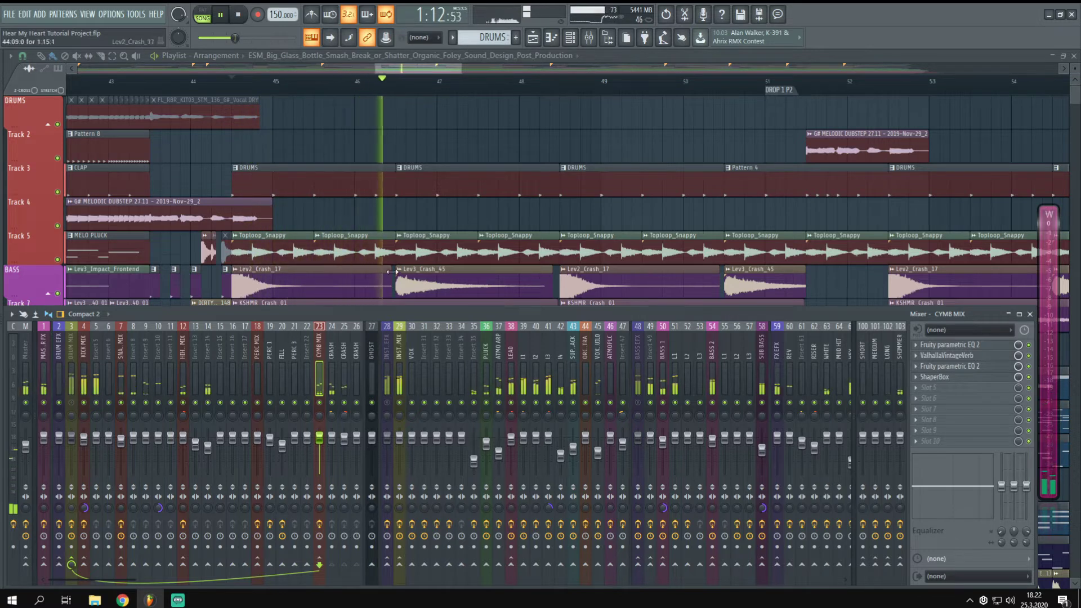
key(space)
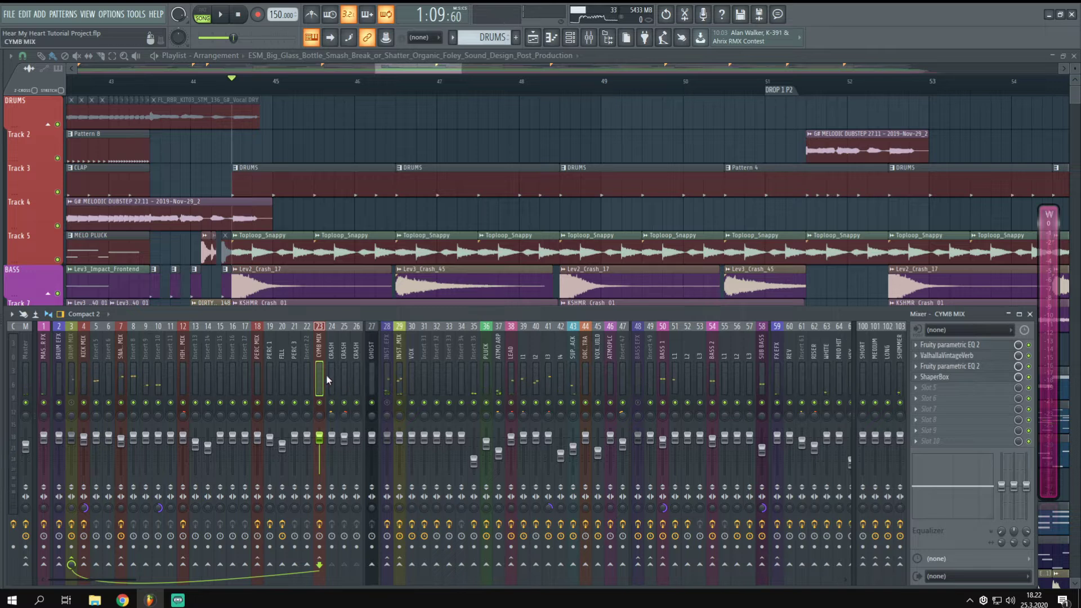
key(space)
key(space)
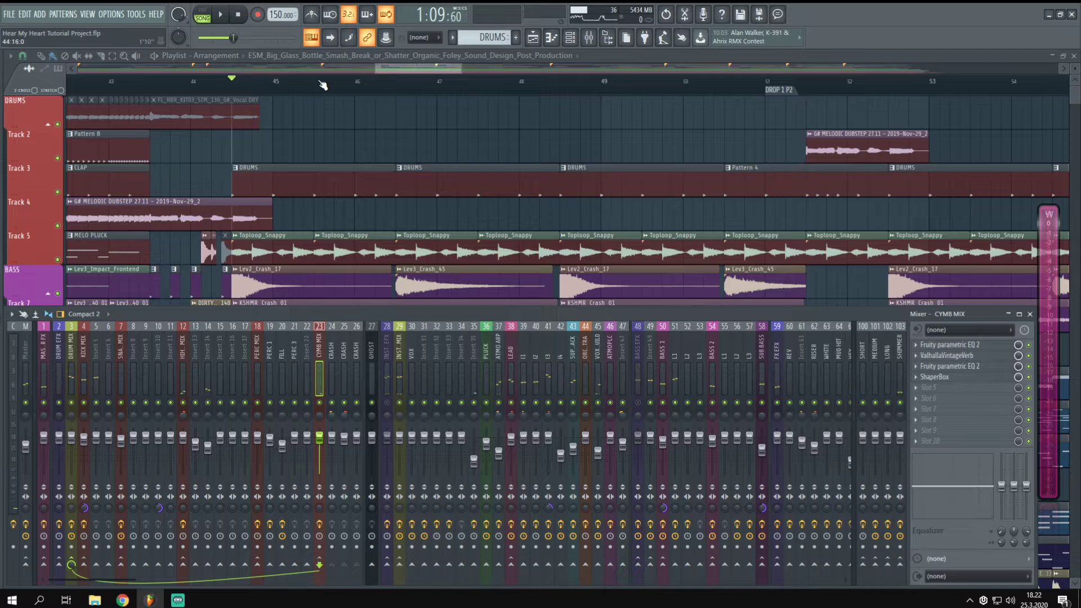
Step: Look over the drop's tracks in the playlist, show the BASS pattern's channels beside the mixer, and play the drop
key(F9)
scroll(298, 92, down, 3)
scroll(288, 89, up, 2)
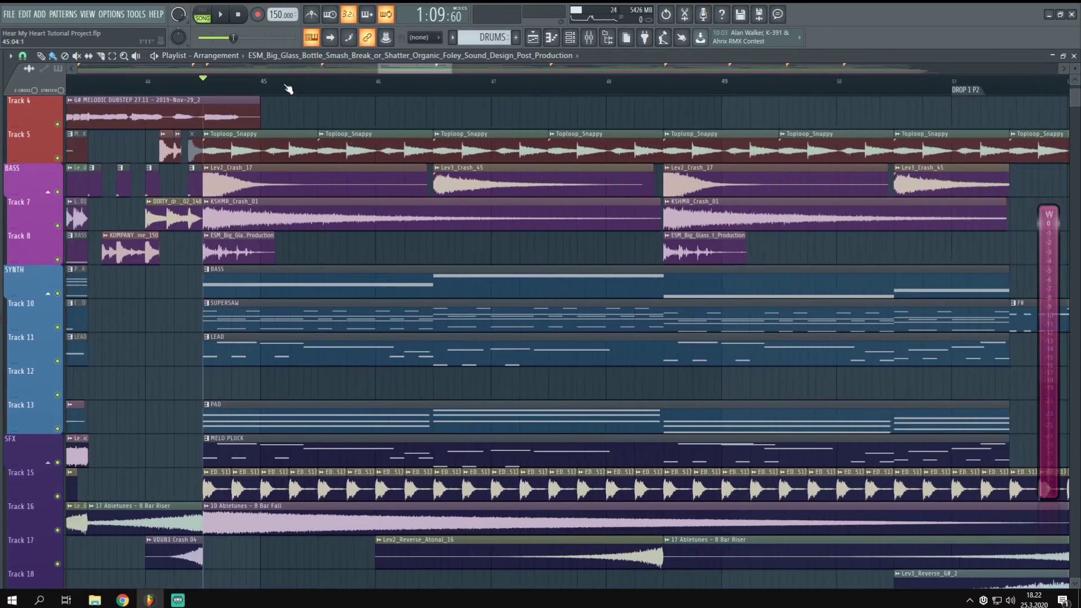
scroll(288, 89, down, 2)
scroll(344, 314, up, 3)
key(F9)
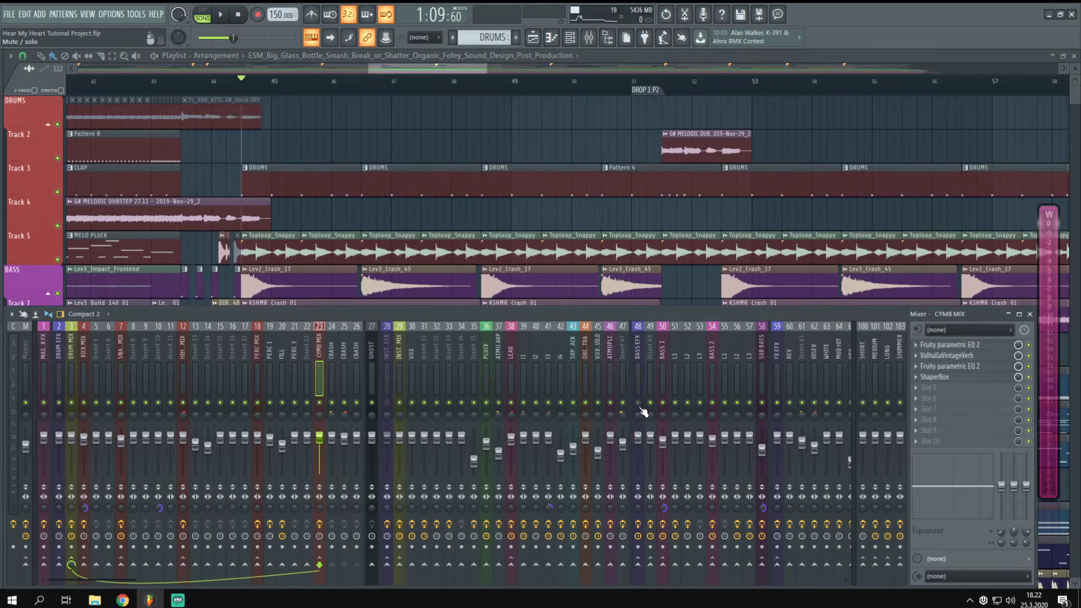
key(F6)
key(space)
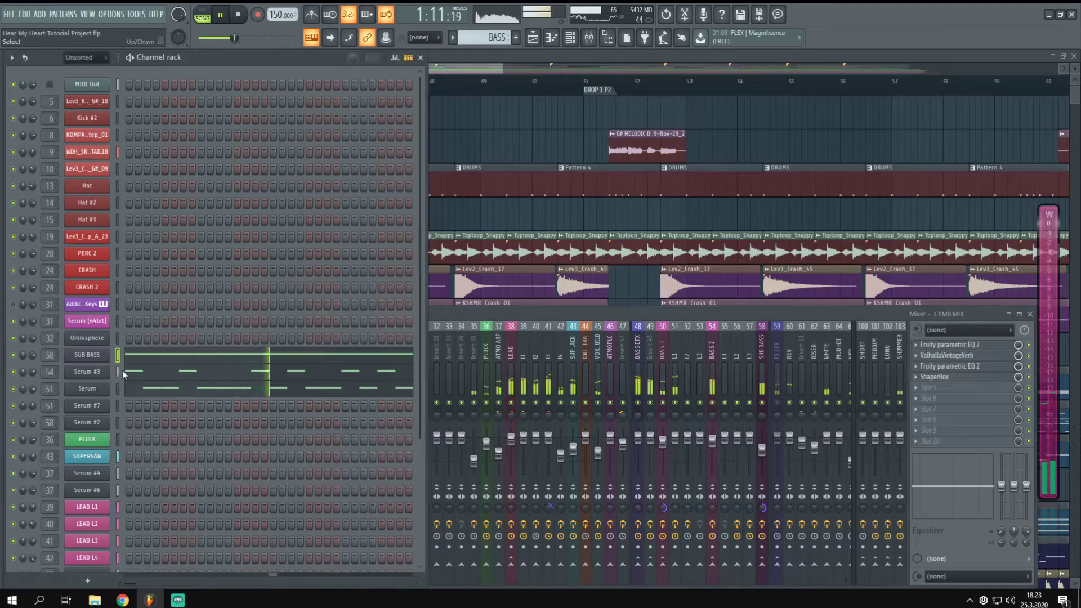
key(space)
Step: Examine the Serum #3 channel's notes in the piano roll, and play the drop briefly with the BASS pattern's channels shown
click(141, 370)
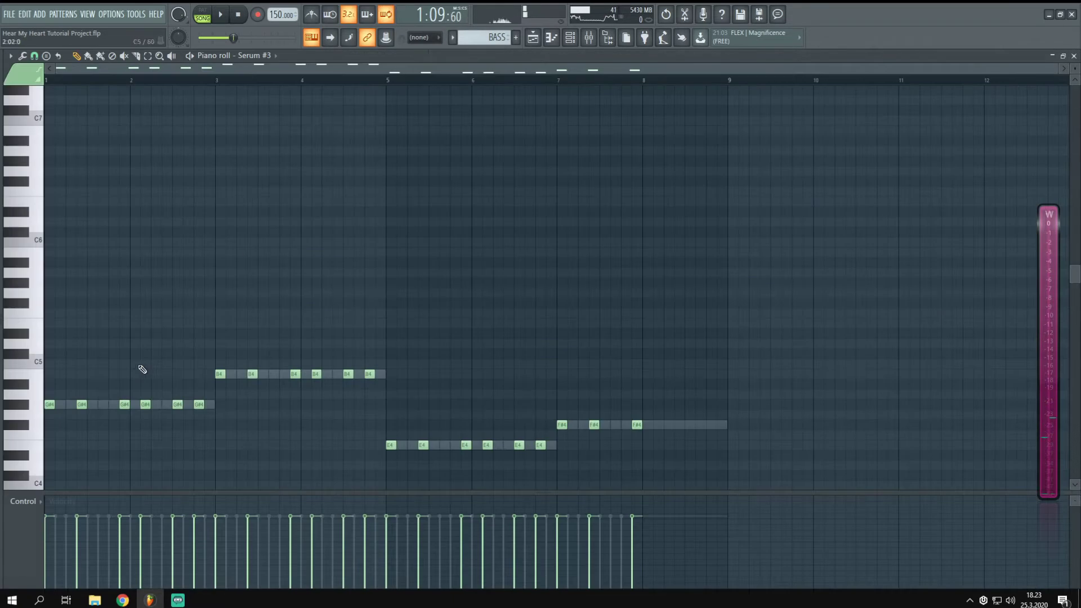
click(1074, 56)
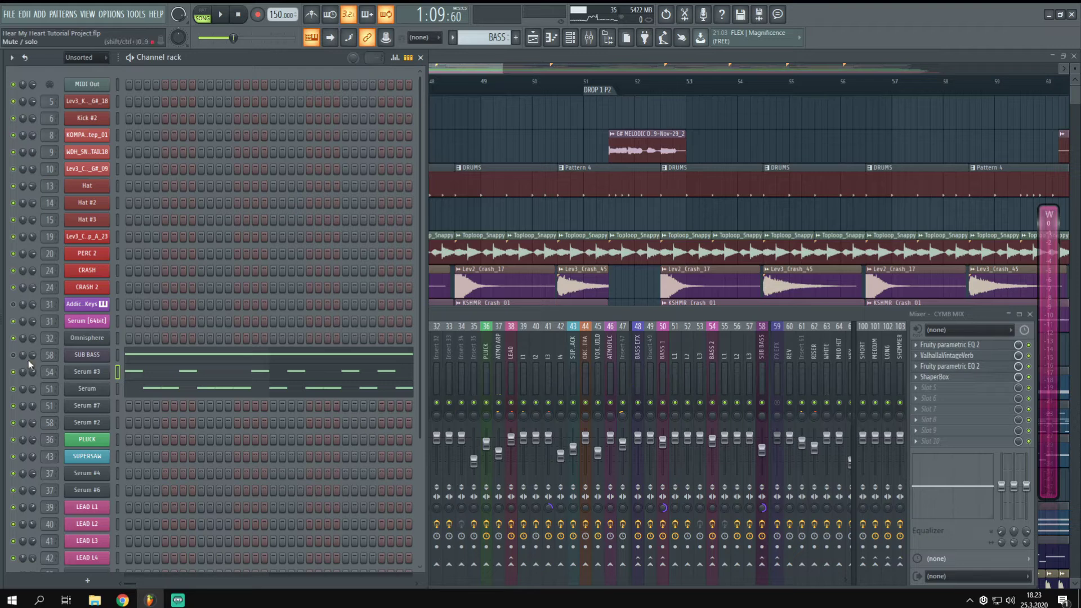
key(space)
key(space)
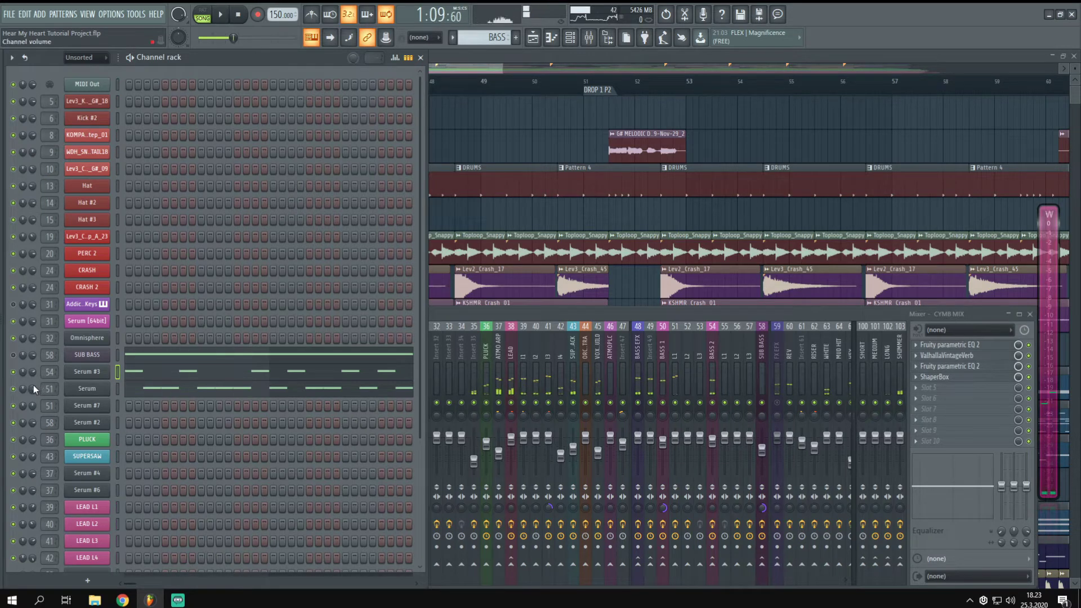
Step: Open the Serum #3 synth with its BASS - Breaks preset and play the drop to audition the sound
click(104, 374)
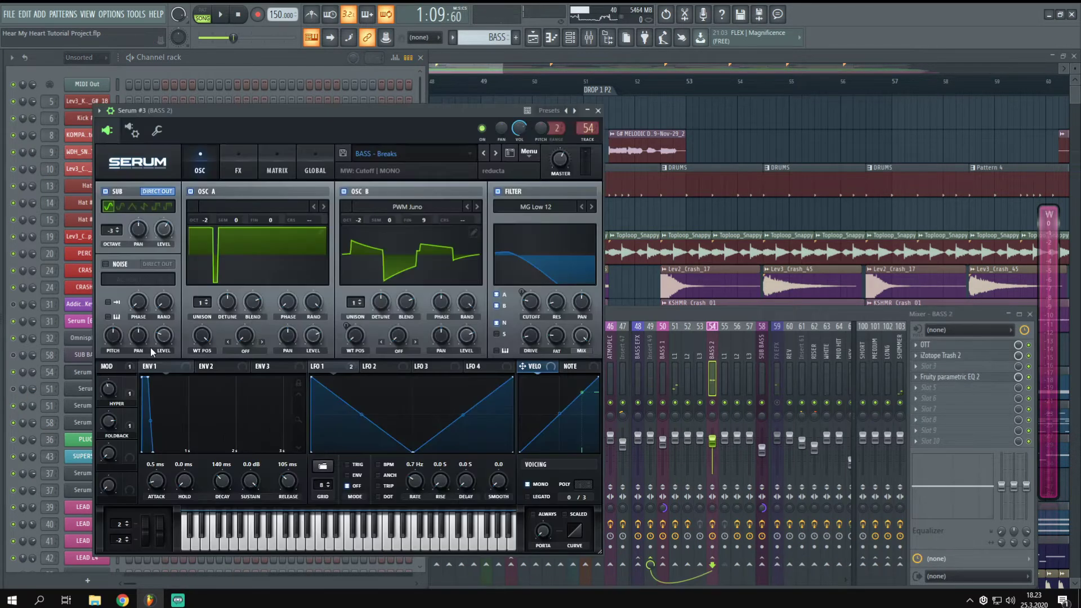
key(space)
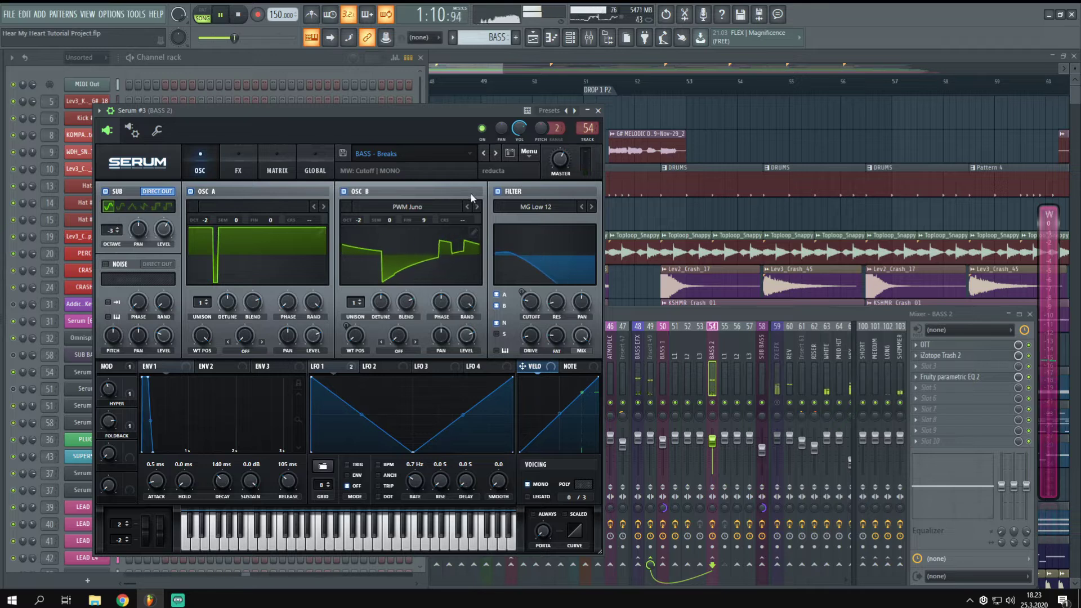
key(space)
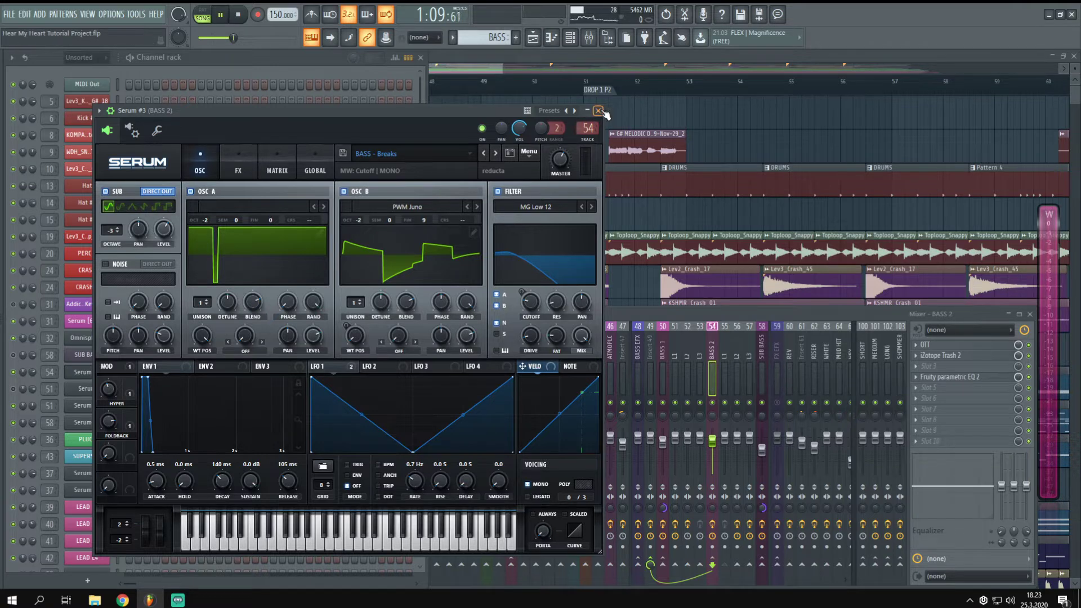
Step: Examine the Serum #3 effects, oscillators and LFO 1 modulation during playback, and close the synth
click(238, 163)
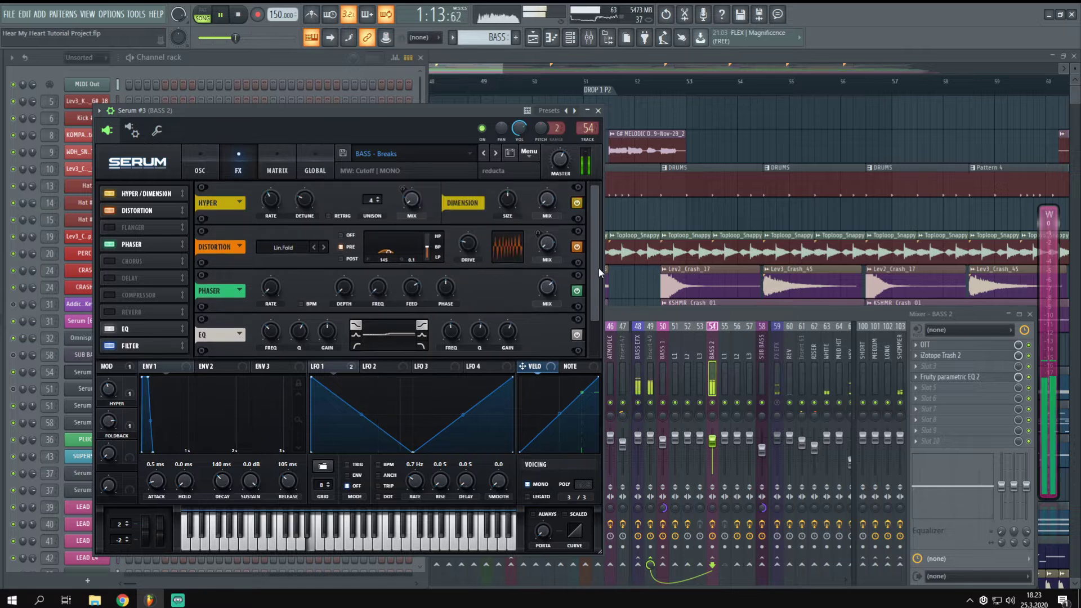
click(202, 157)
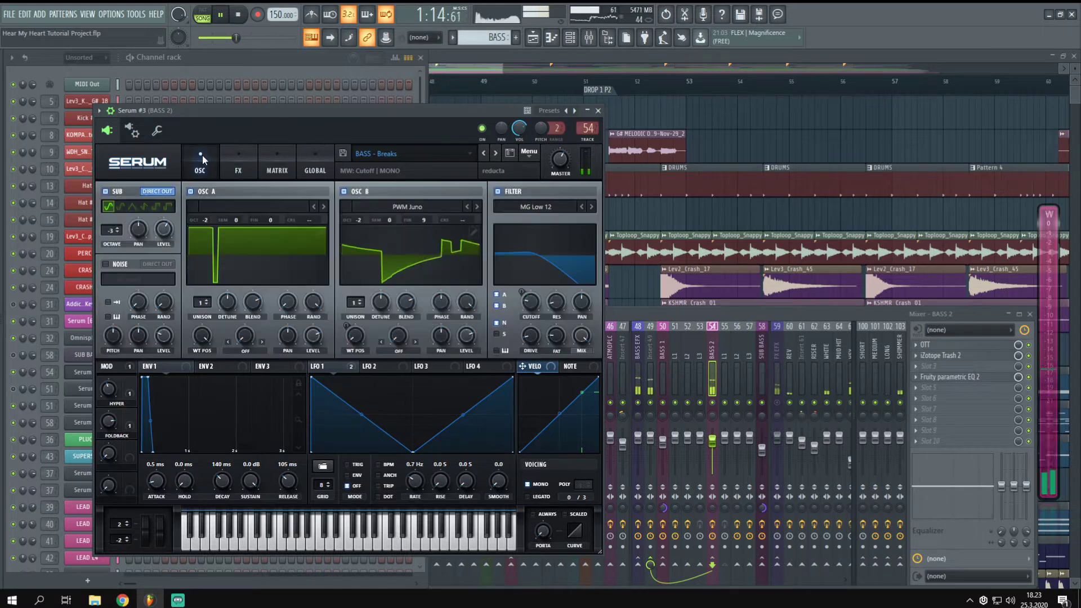
click(338, 366)
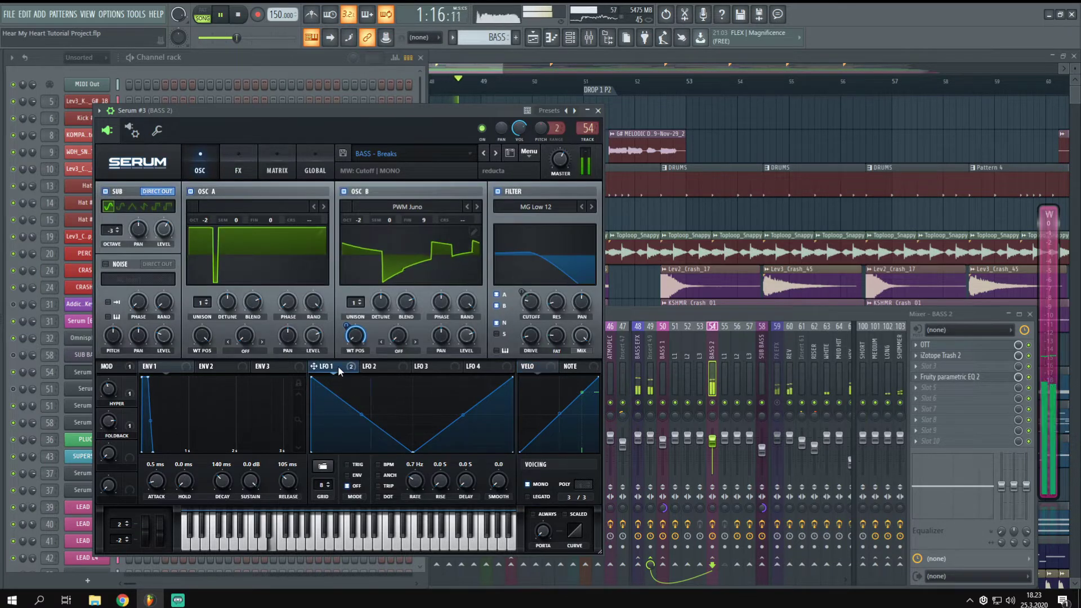
key(space)
click(598, 110)
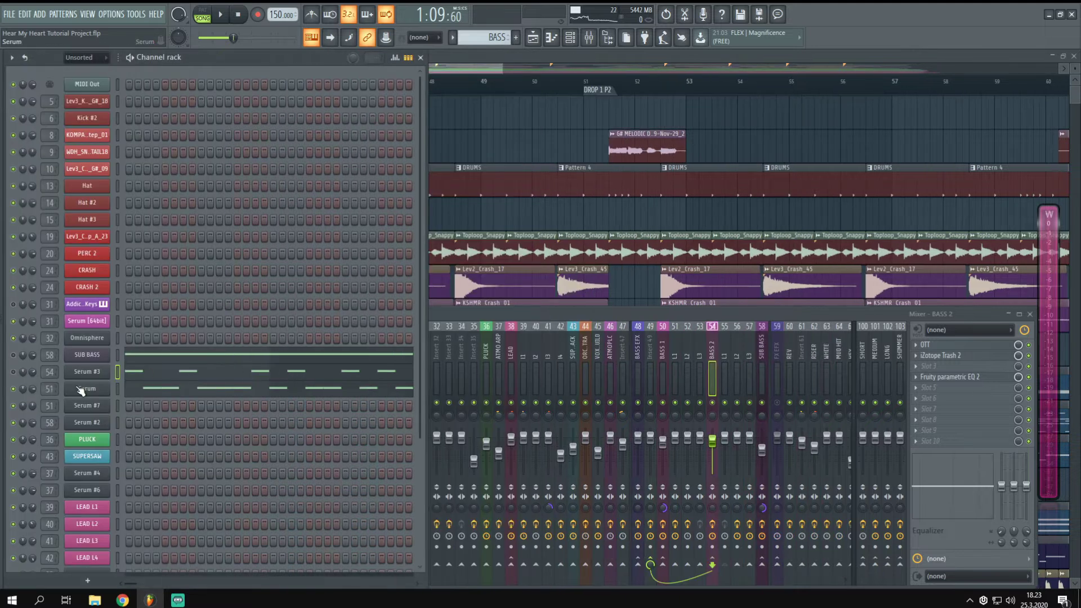
Step: Open the Serum channel's synth on its Init patch while the drop plays, and close it
click(90, 389)
key(space)
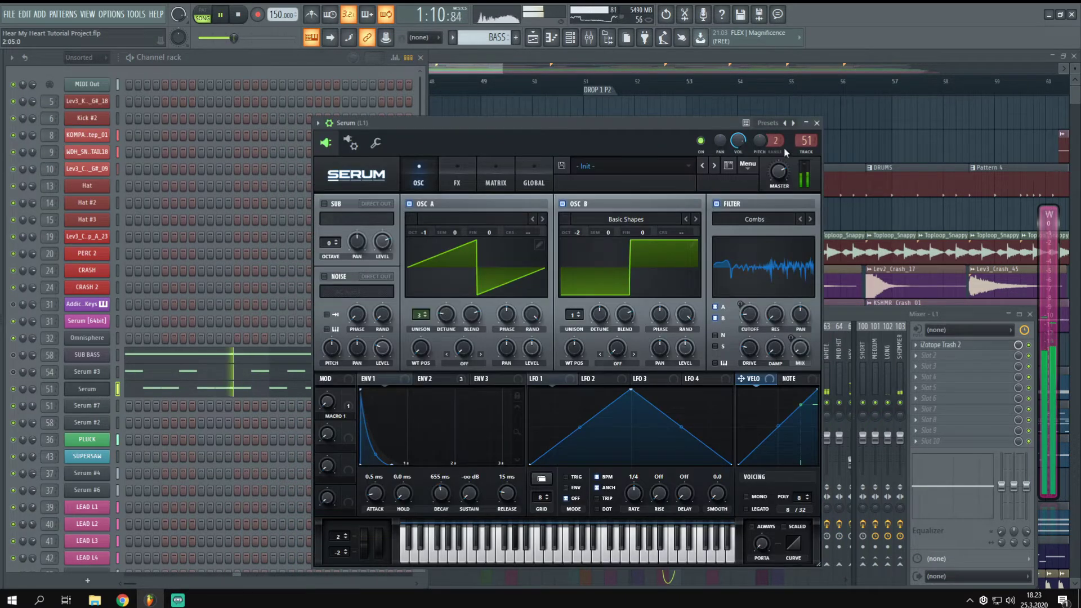
click(816, 123)
key(space)
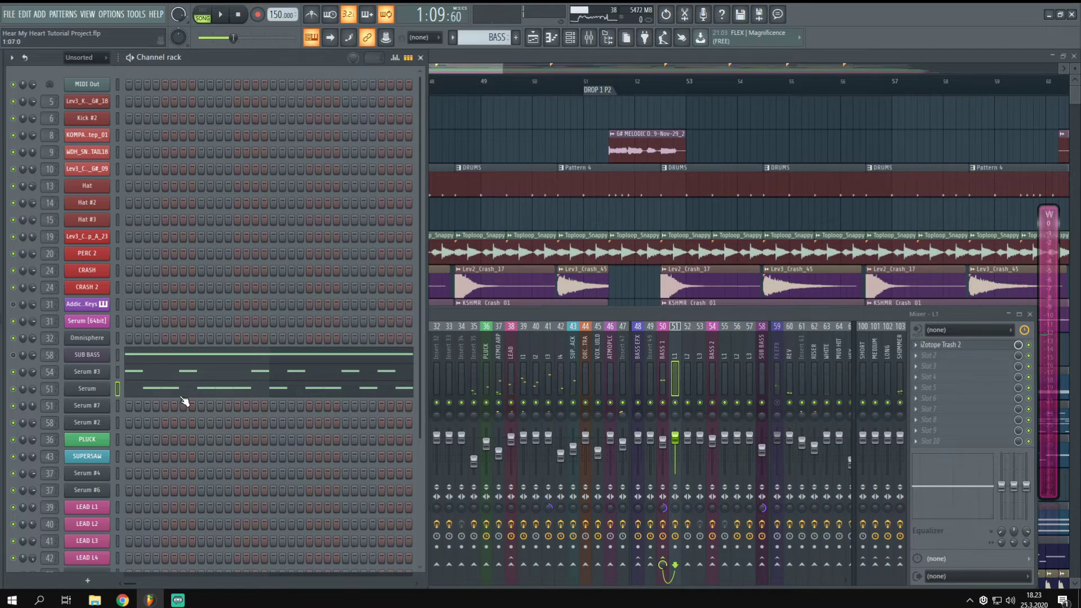
Step: Replay the drop to hear the alternating Serum and Serum #3 notes in the BASS pattern
key(space)
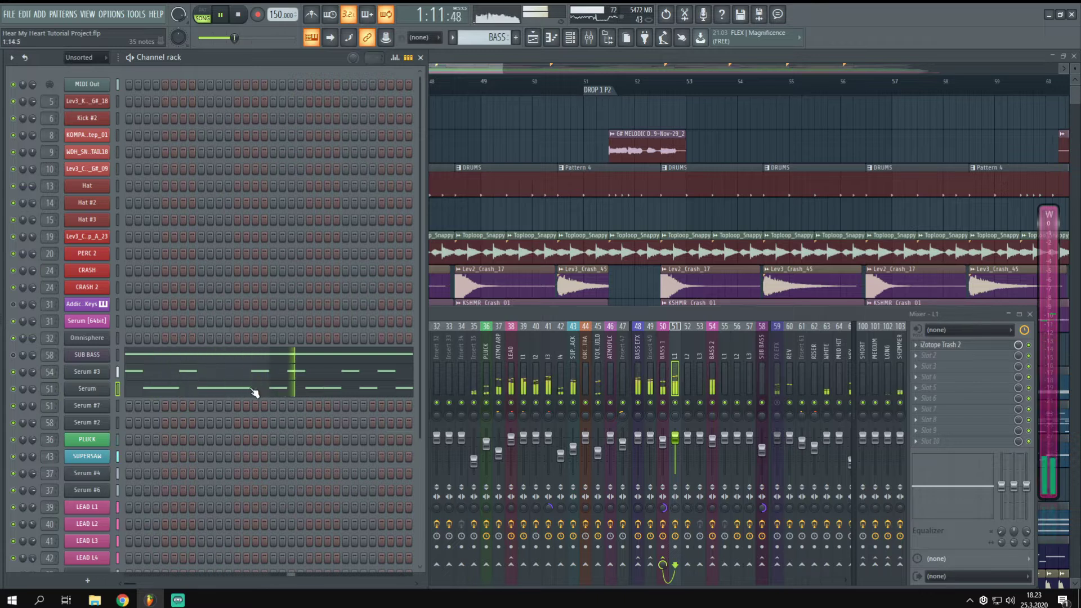
key(space)
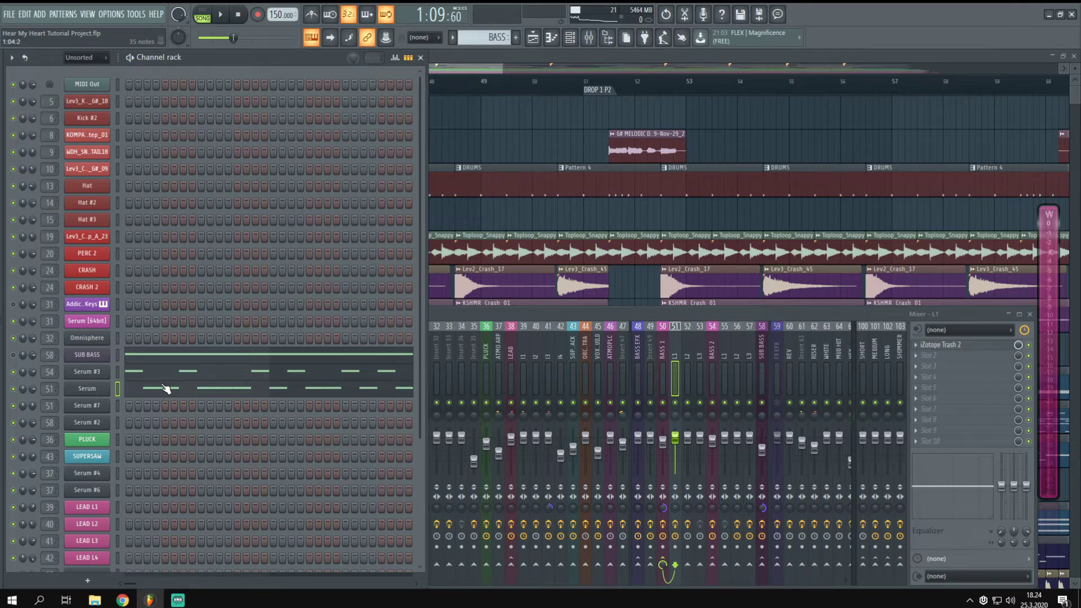
key(space)
key(space)
Step: Examine the SUB BASS channel's notes in the piano roll and its sampler settings, and close both
click(145, 356)
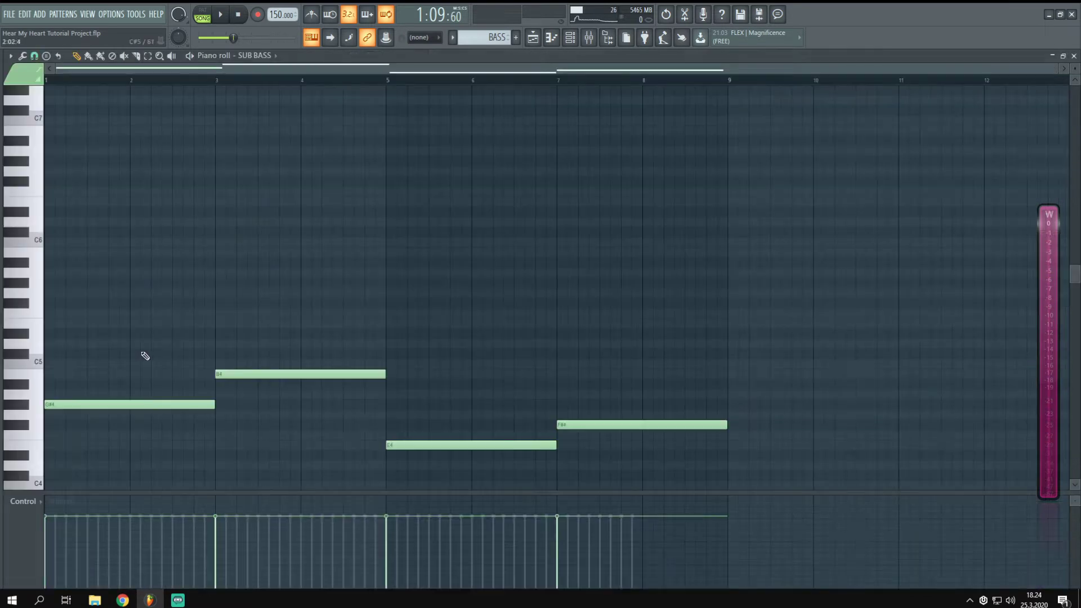
click(1074, 56)
click(102, 362)
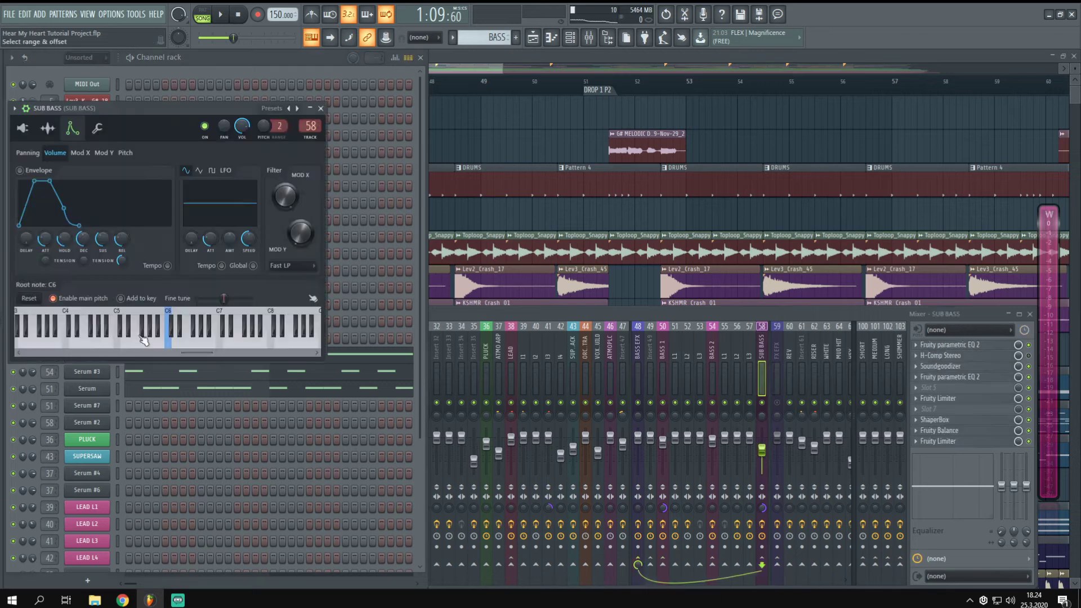
click(23, 128)
click(321, 109)
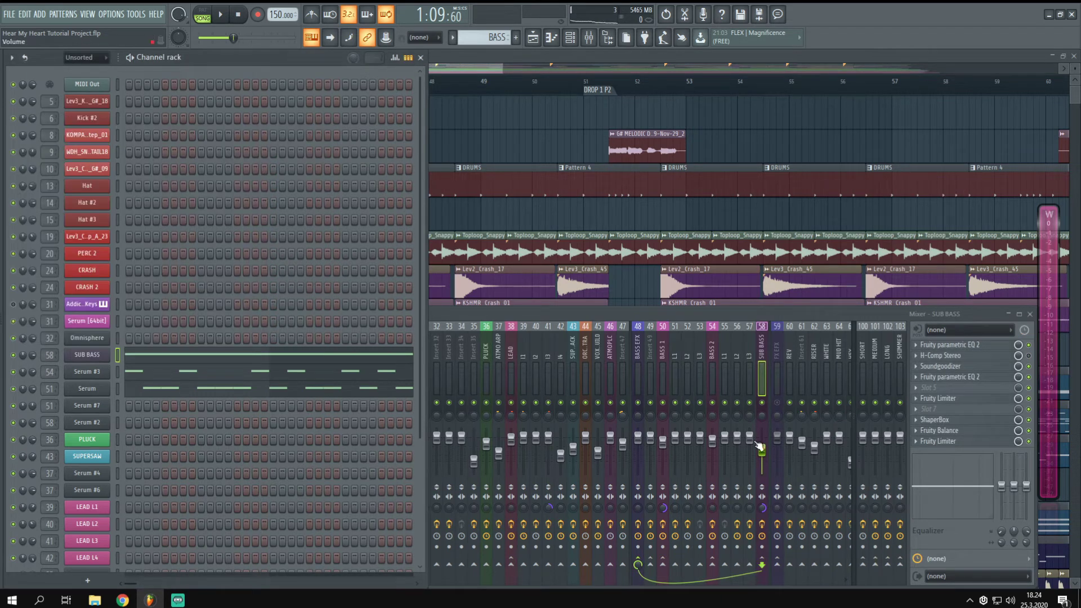
Step: Play the drop while viewing the mixer levels and the Serum #3 notes, and return to the playlist
key(space)
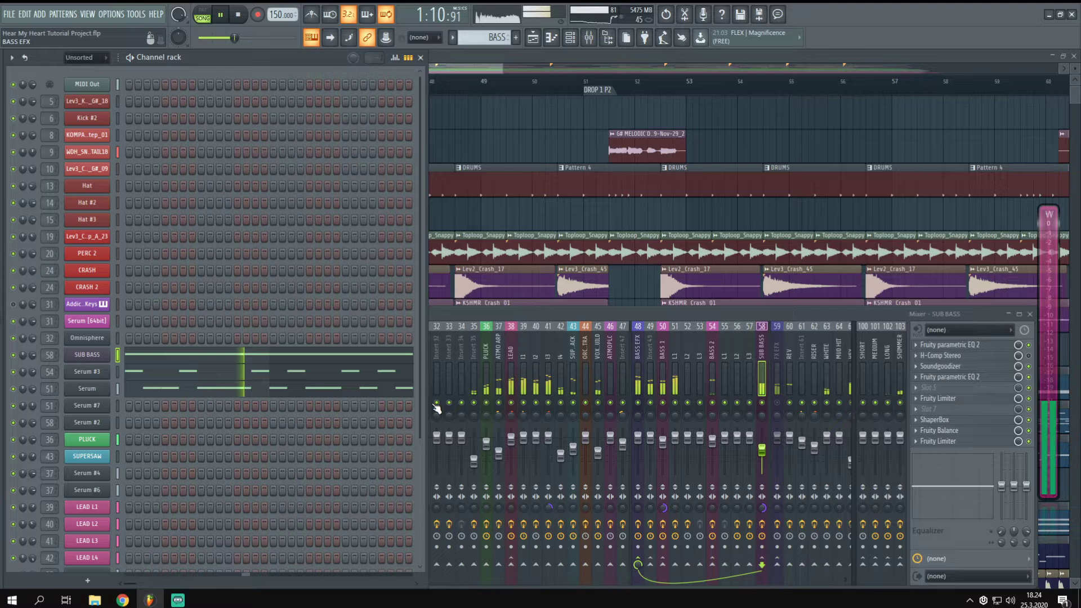
click(331, 372)
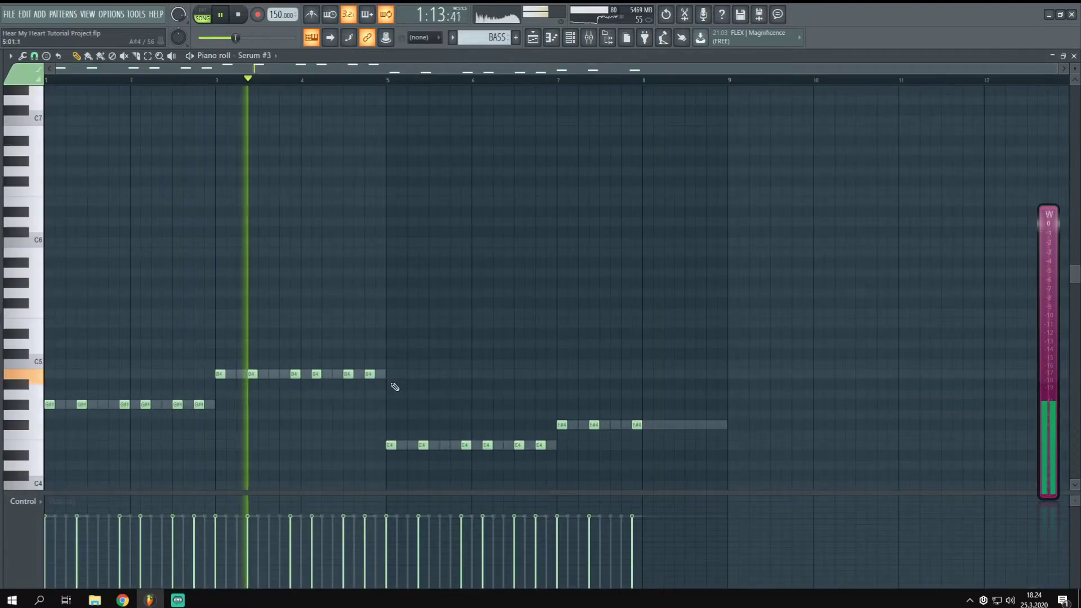
click(1050, 56)
click(1052, 60)
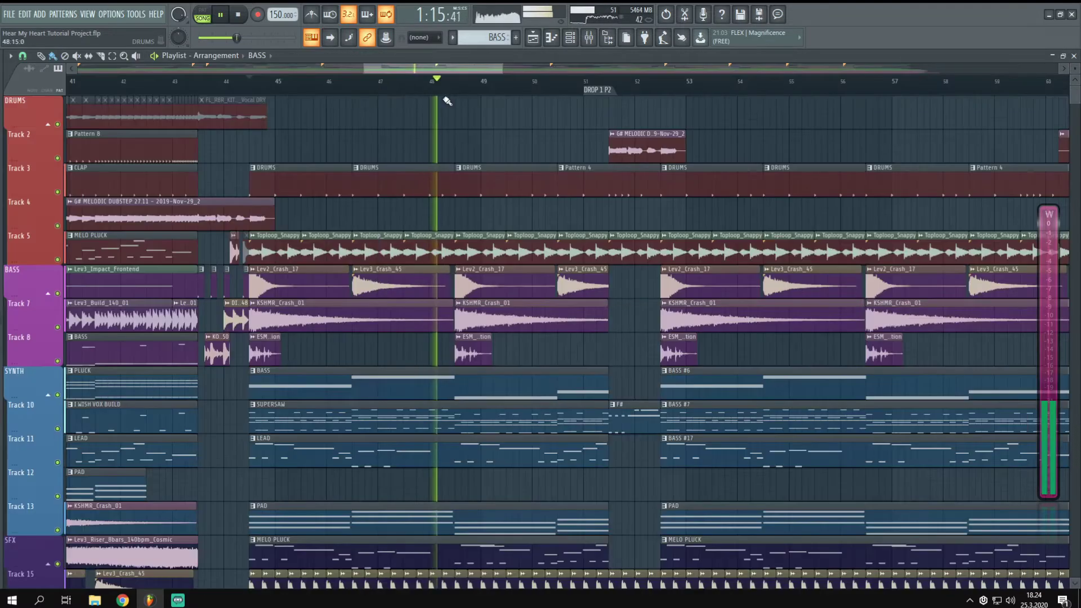
key(space)
Step: Mute the LONG and SHIMMER tracks in the mixer
scroll(256, 89, up, 2)
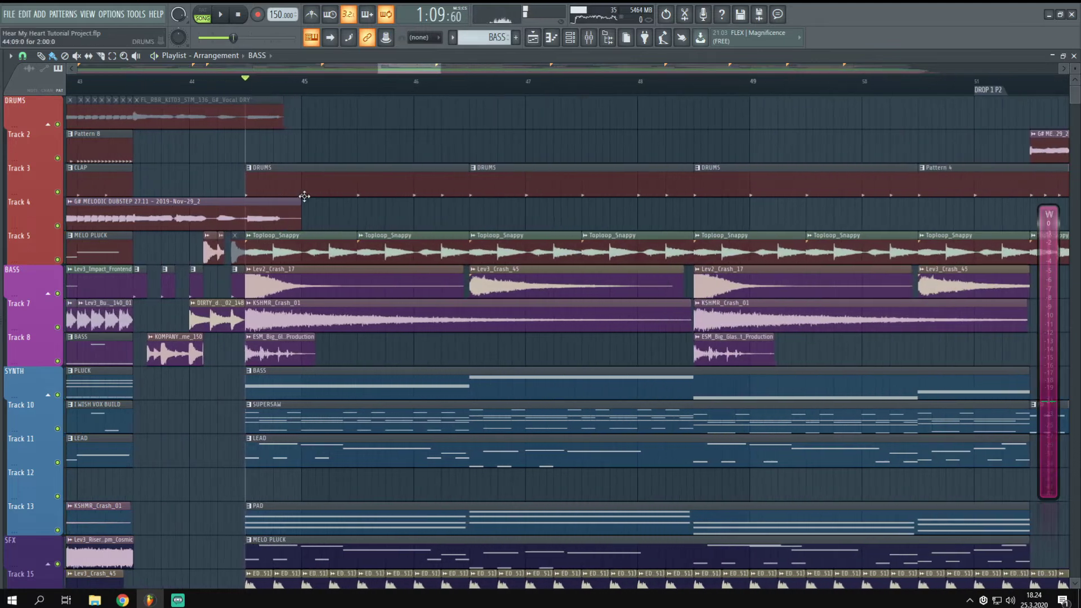
key(F9)
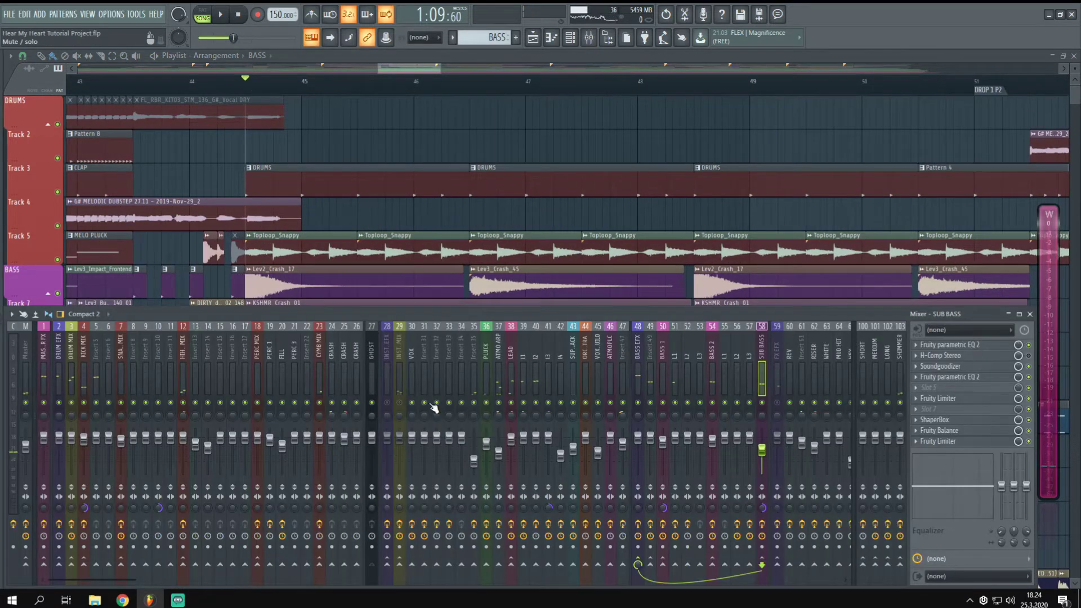
drag(895, 404, 884, 401)
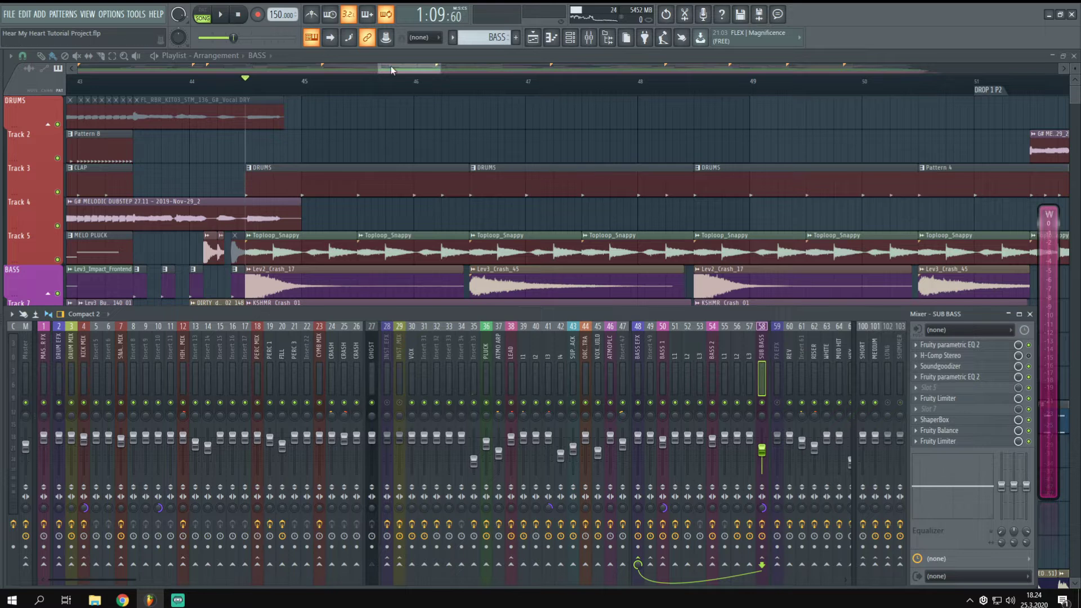
key(F9)
Step: Mute Track 10 in the playlist, which holds the SUPERSAW clip
scroll(315, 112, down, 1)
scroll(330, 86, down, 2)
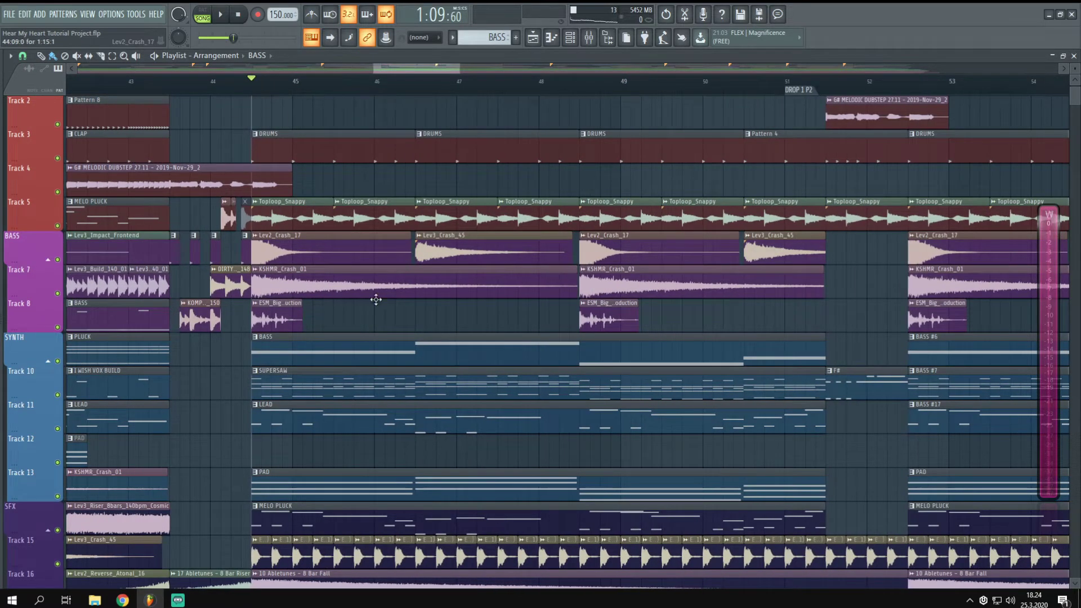
scroll(338, 354, down, 1)
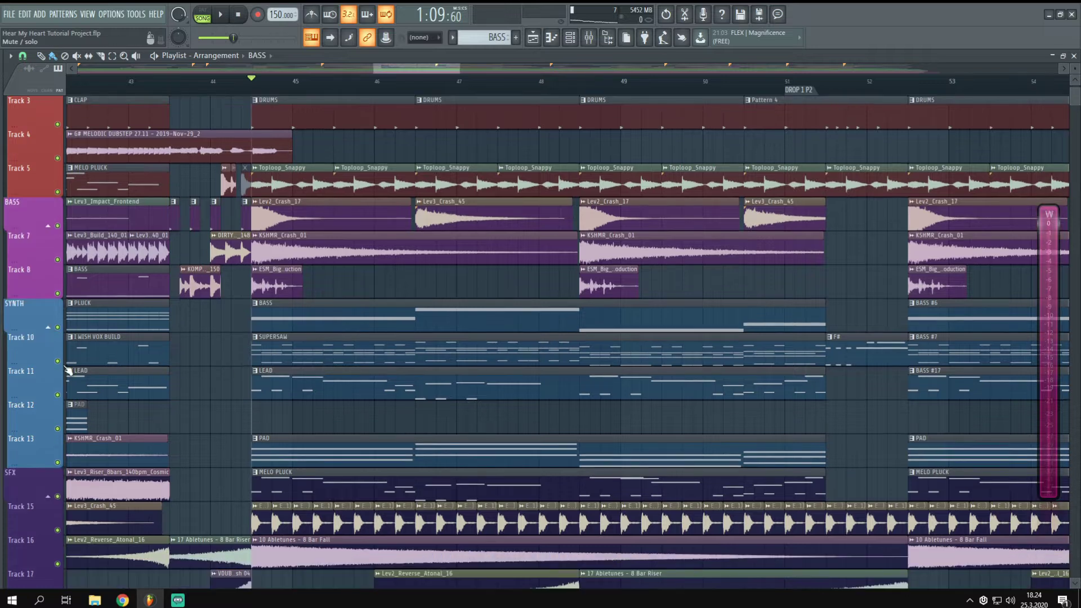
click(57, 360)
scroll(304, 425, up, 2)
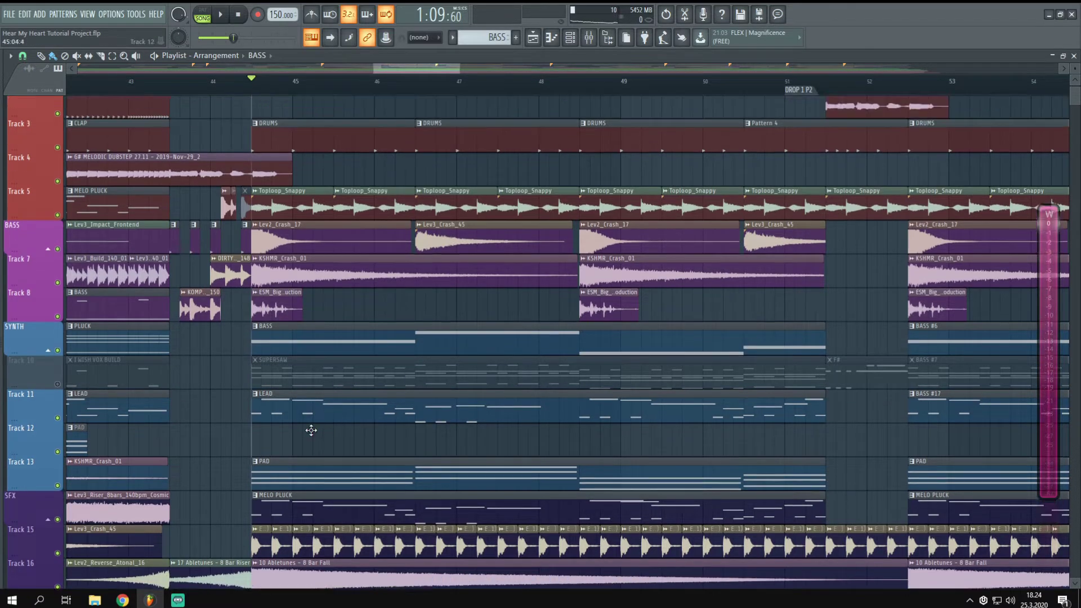
scroll(280, 422, down, 2)
Step: Start playing the drop and view the LEAD pattern's LEAD L1 notes in the piano roll
key(F9)
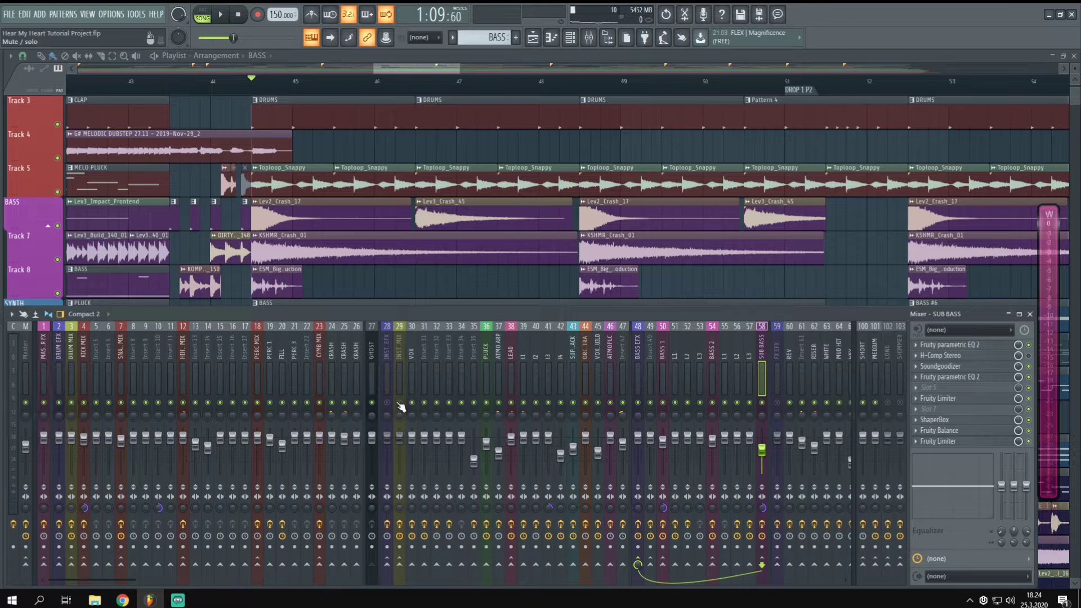
key(F9)
scroll(343, 276, down, 2)
scroll(344, 275, up, 2)
key(space)
double_click(286, 326)
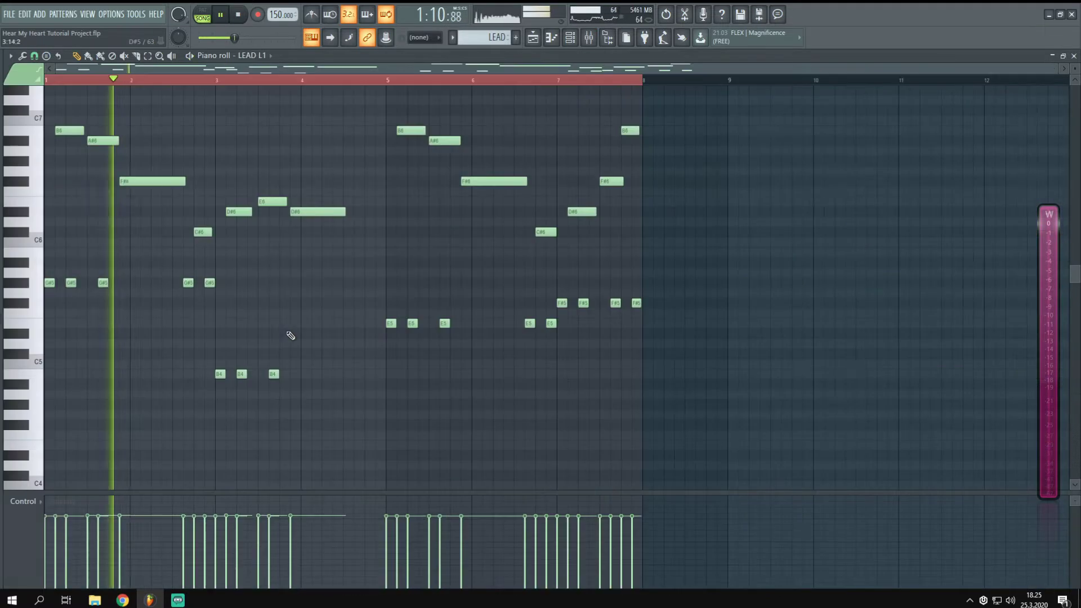
click(1070, 56)
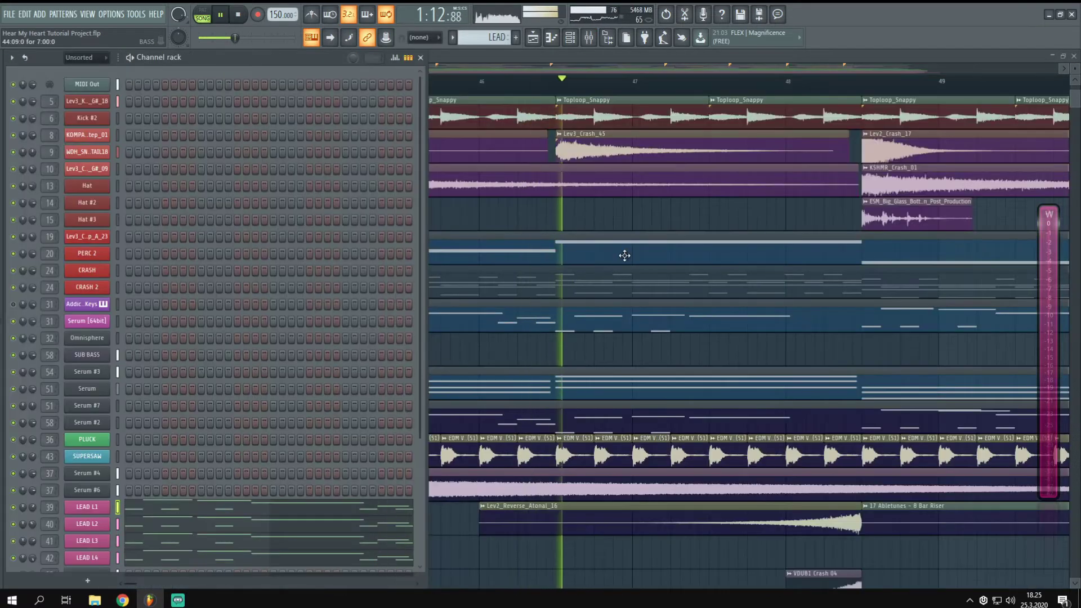
Step: Stop playback, solo the ATMO ARP mixer track, and set the playhead to the start of the drop
key(F9)
key(space)
click(506, 411)
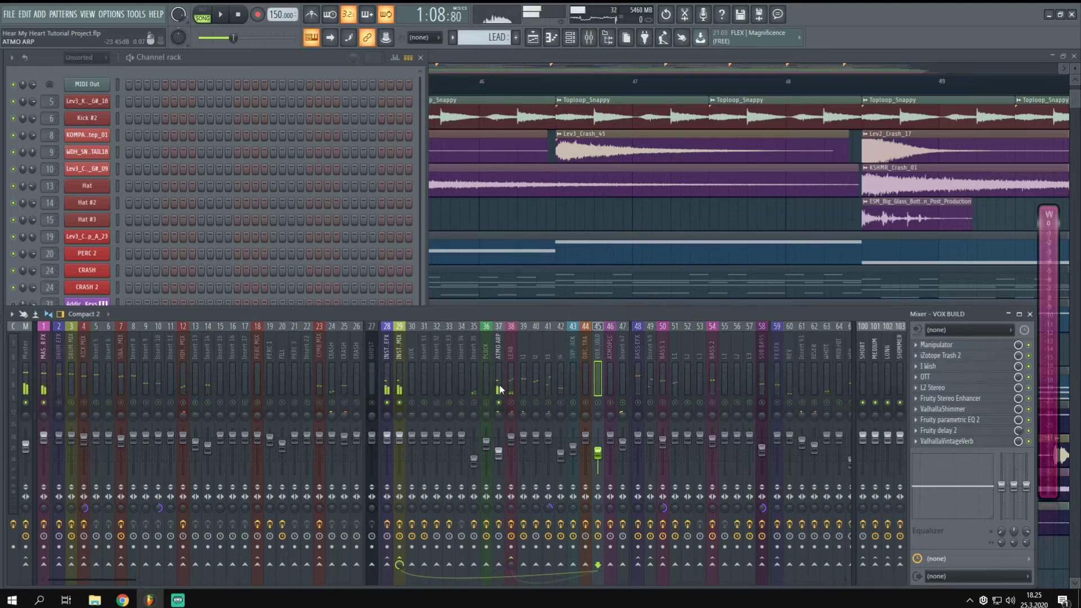
click(442, 133)
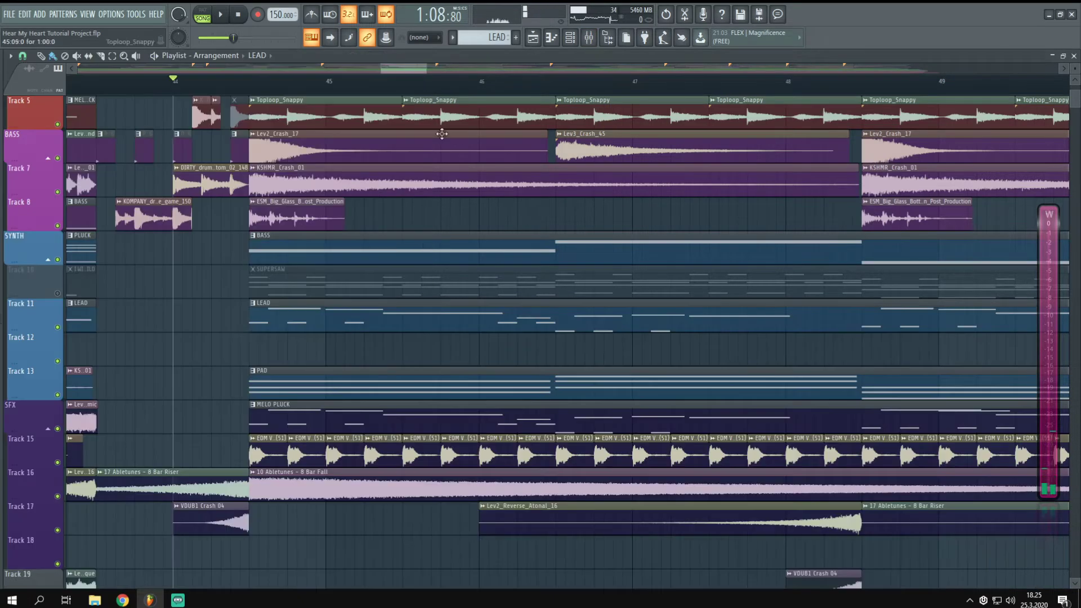
click(252, 84)
Step: Examine the LEAD L1 notes in the piano roll while playing the drop with ATMO ARP soloed
double_click(255, 323)
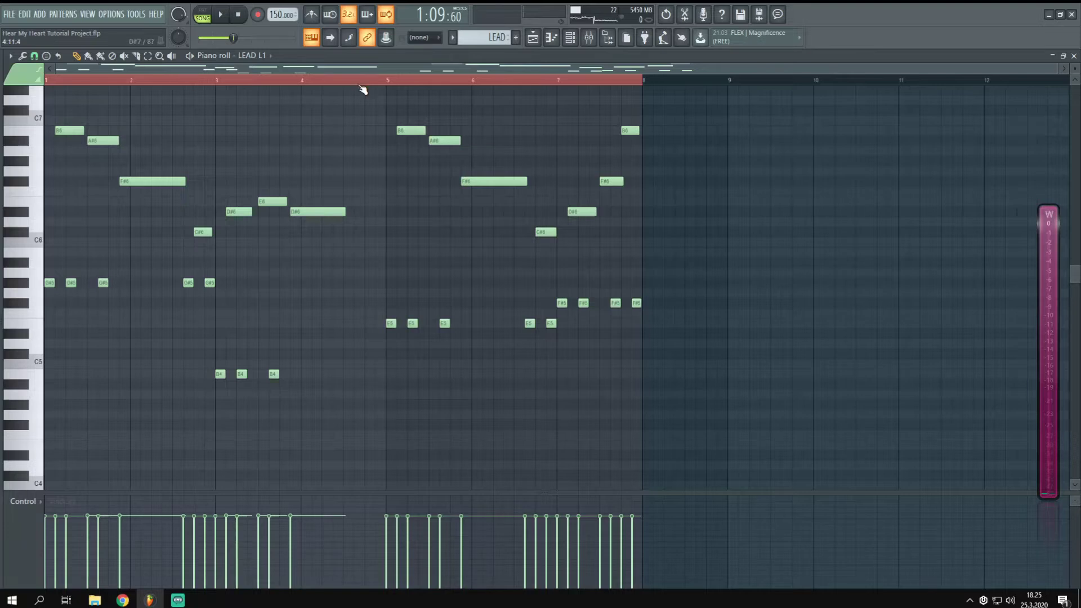
key(space)
scroll(333, 321, up, 3)
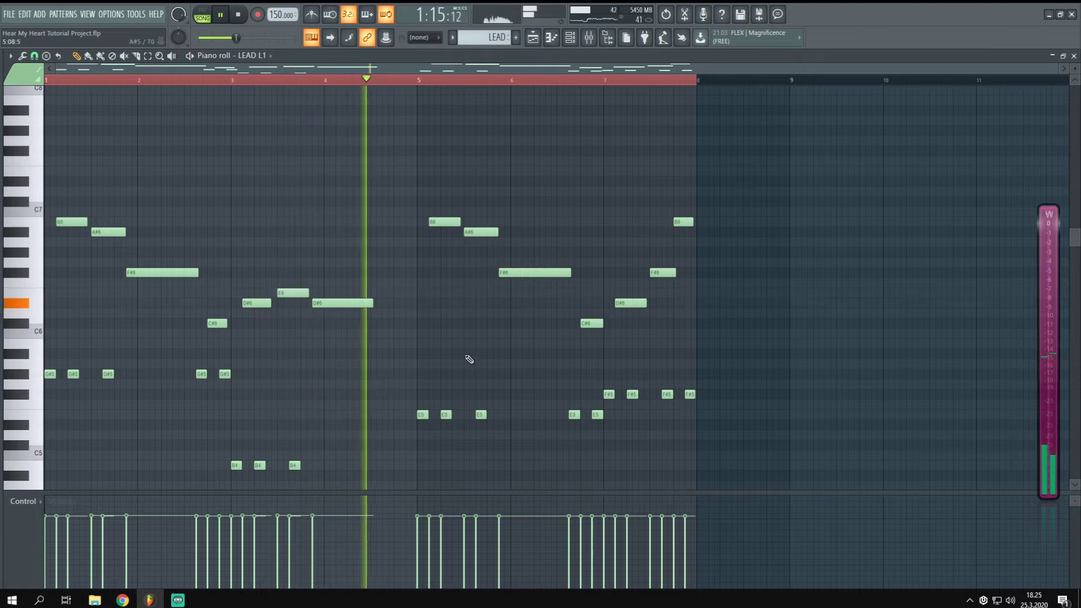
key(space)
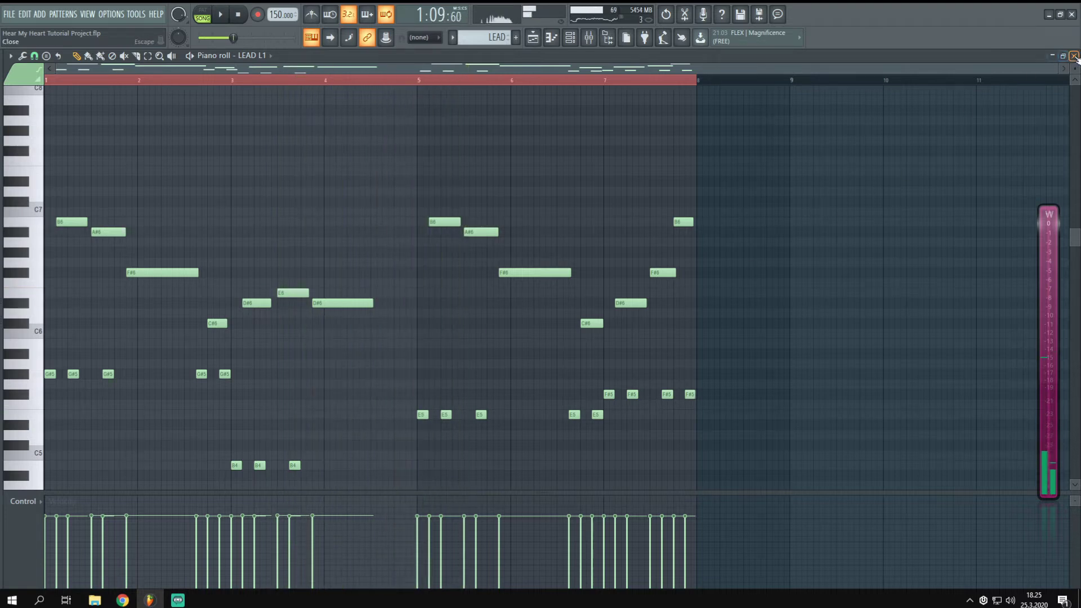
Step: Show the SerumFX and H-Delay Stereo effect settings on the ATMO ARP mixer track
click(1074, 55)
scroll(246, 425, down, 4)
key(F9)
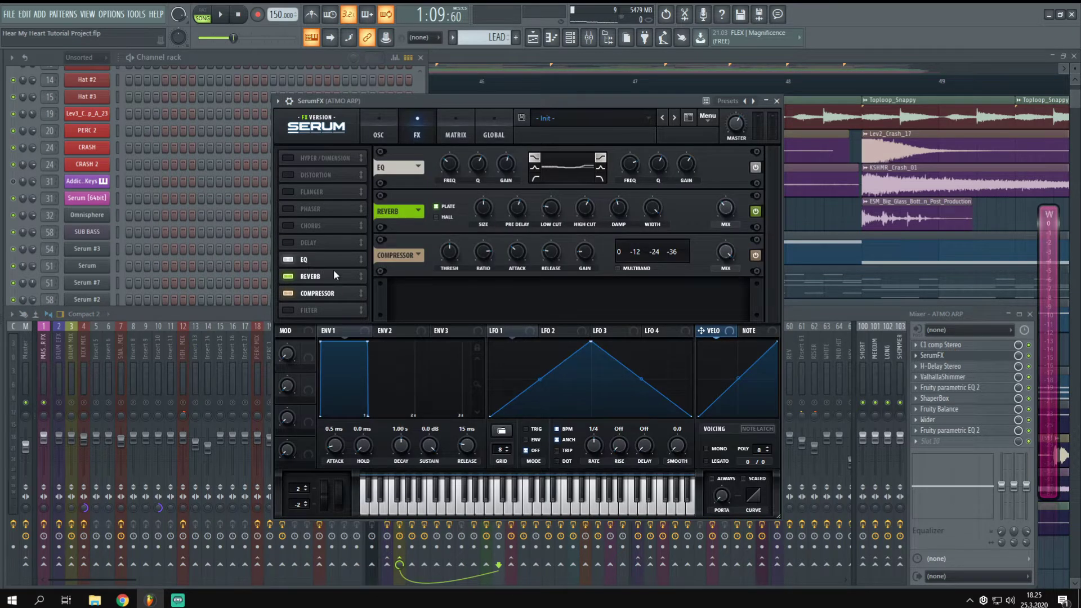
click(778, 101)
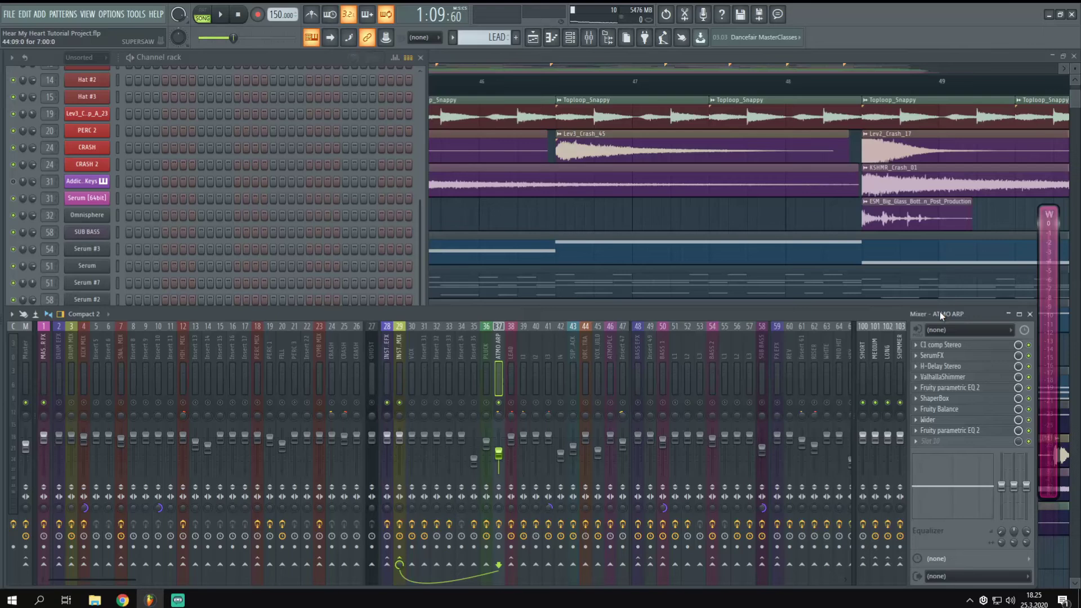
click(949, 368)
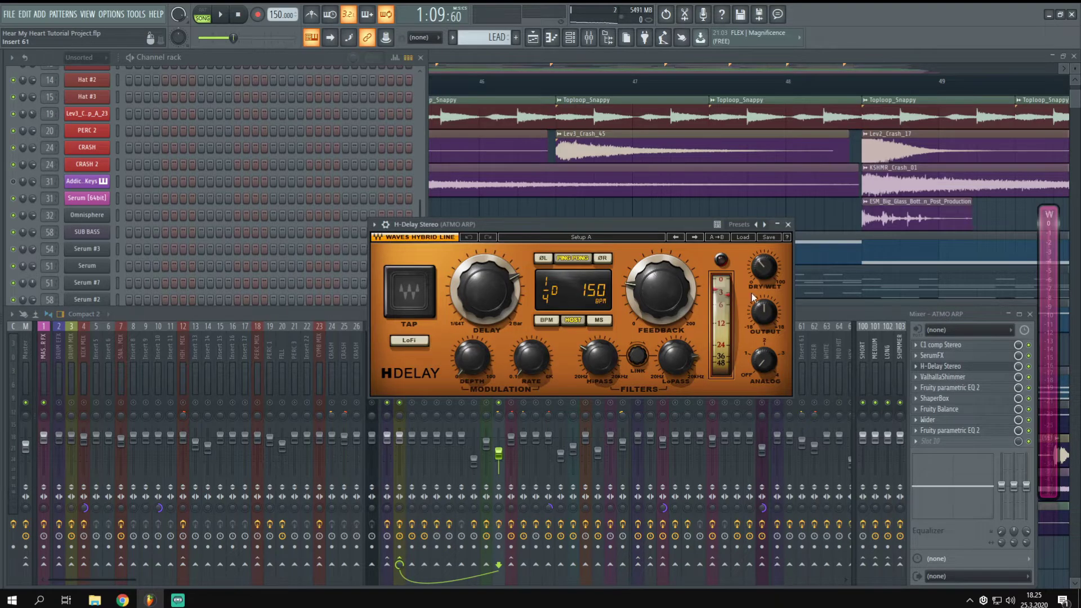
Step: Compare the drop with ATMO ARP's SerumFX, H-Delay Stereo and ValhallaShimmer bypassed and with them enabled again
click(1033, 370)
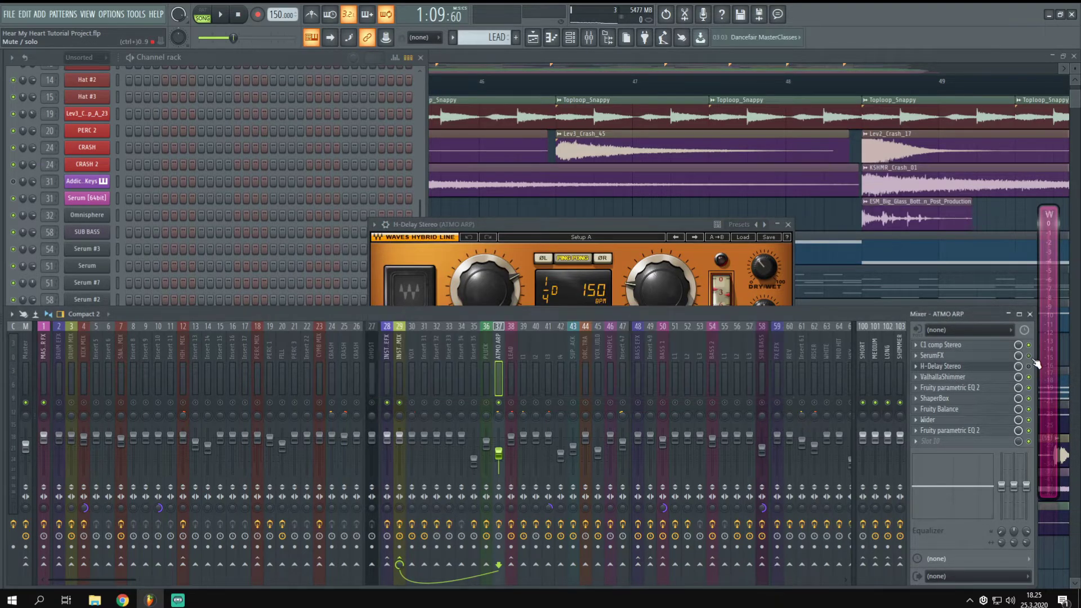
click(946, 377)
click(456, 167)
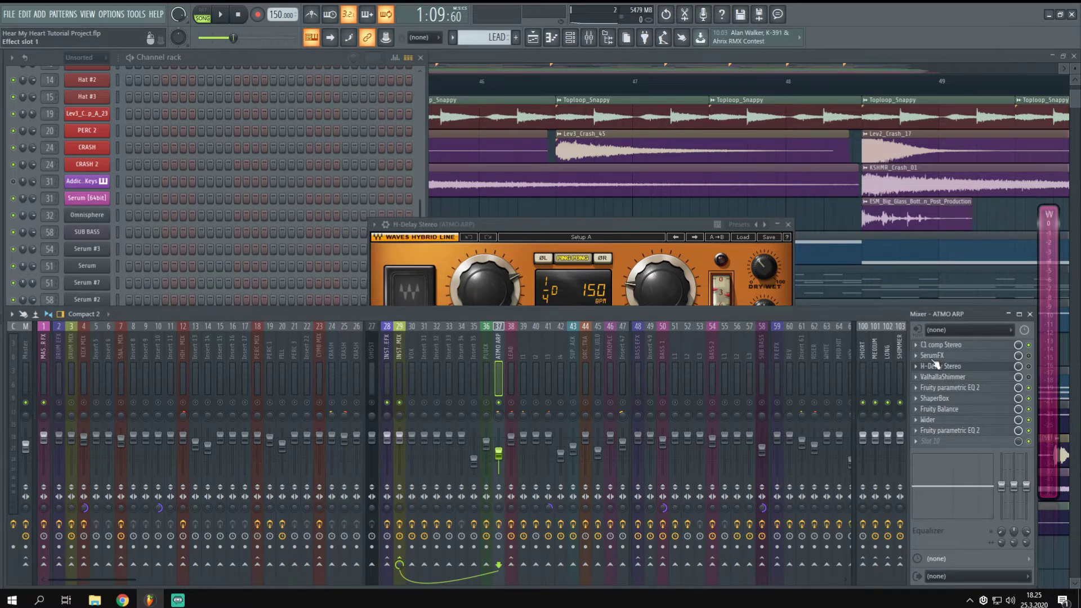
key(space)
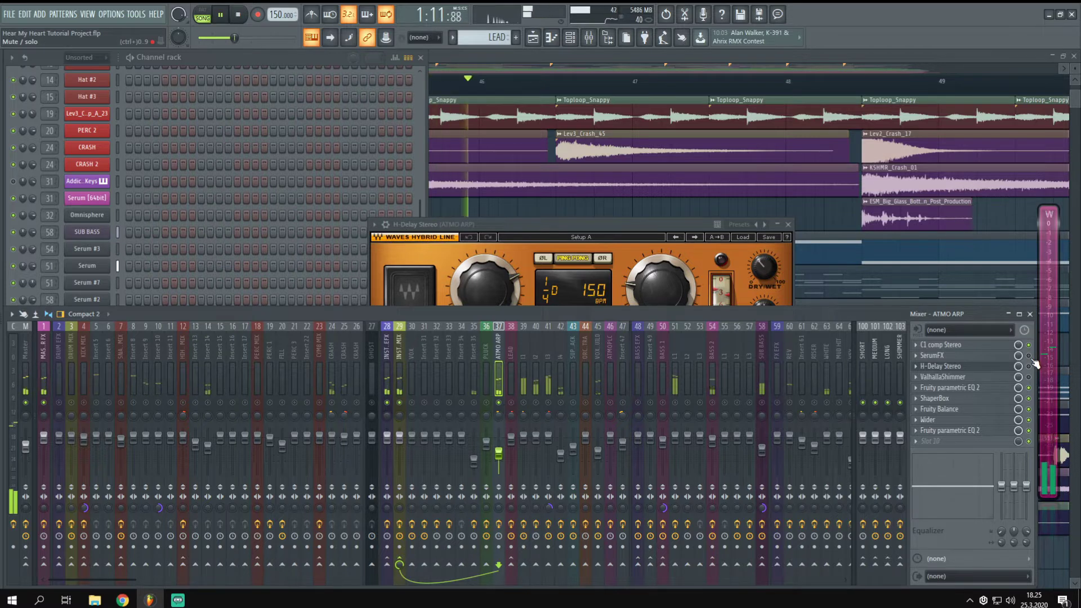
key(space)
key(space)
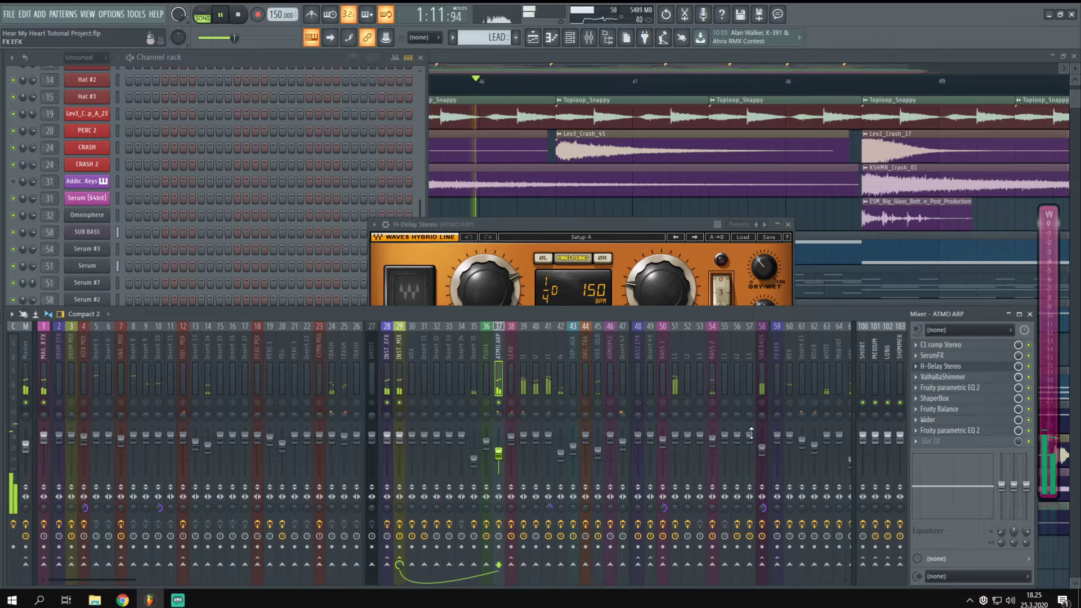
key(space)
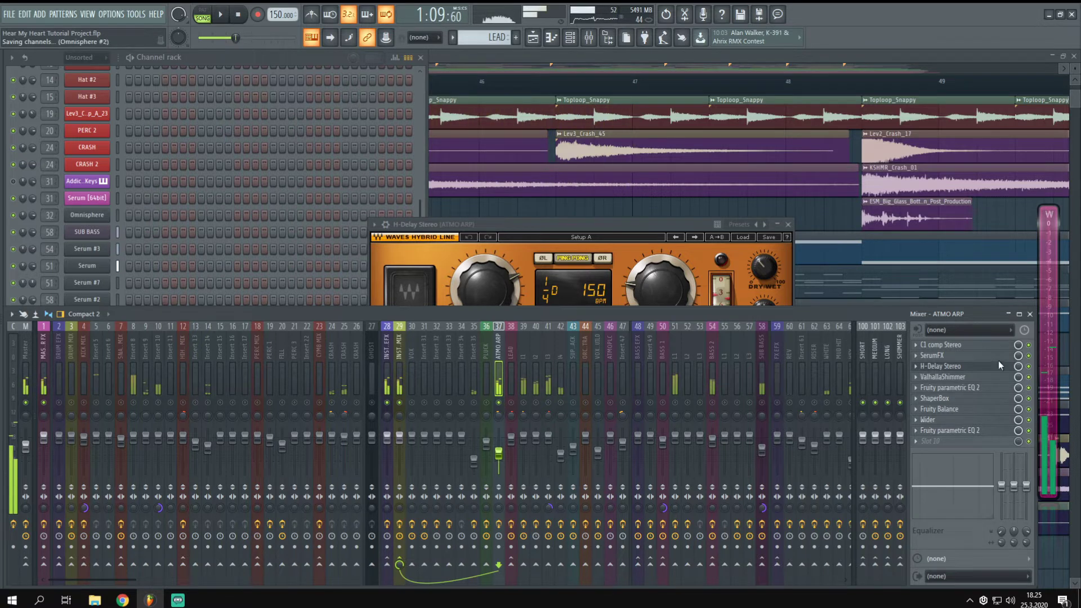
Step: Unmute Track 10 in the playlist and open the SUPERSAW pattern's PLUCK notes in the piano roll
click(512, 376)
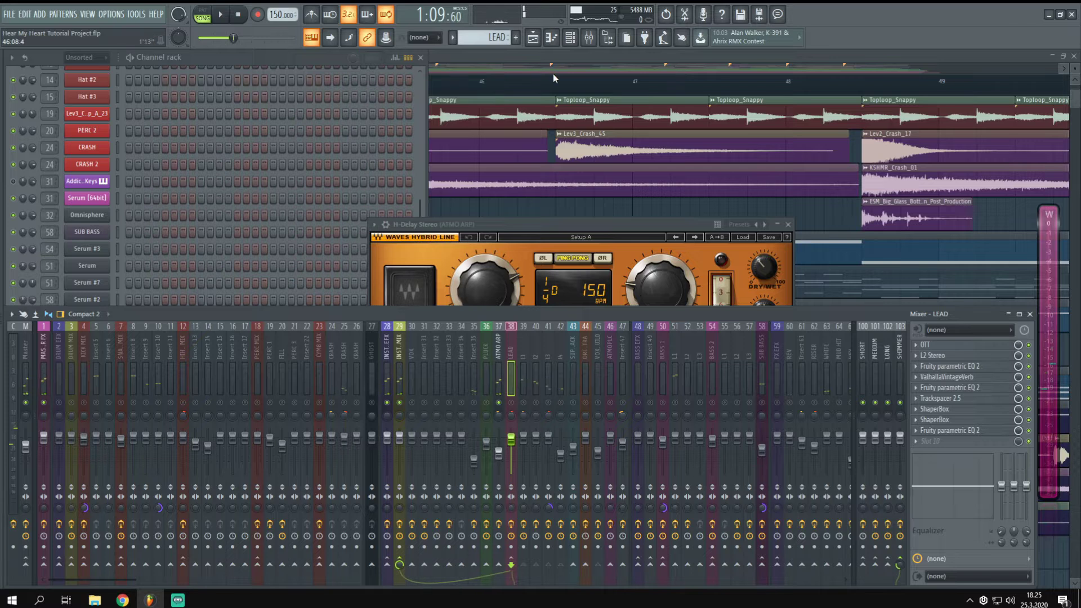
click(551, 57)
click(57, 293)
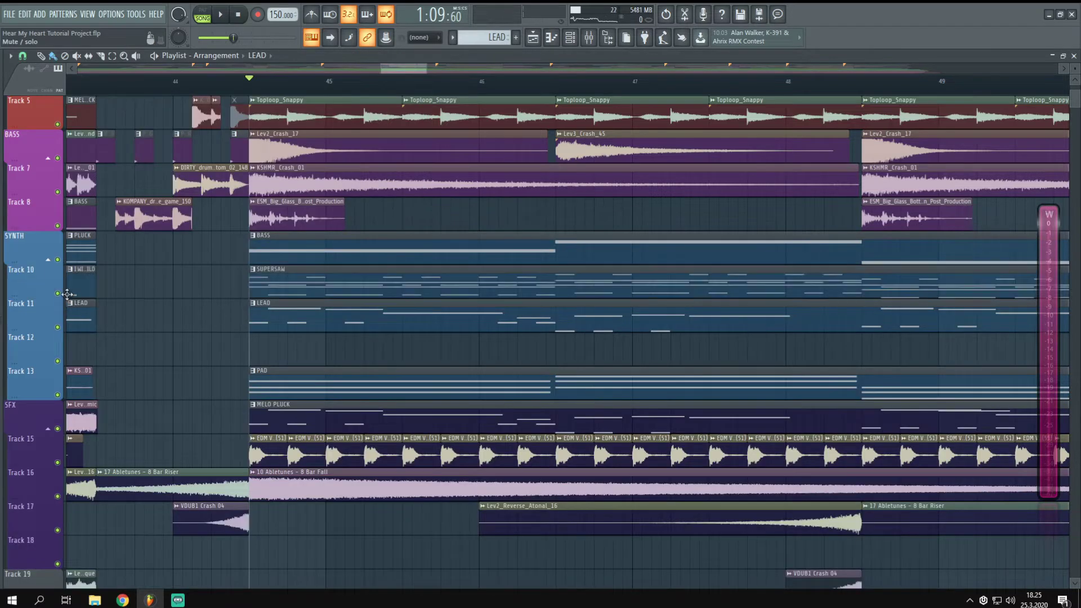
double_click(253, 279)
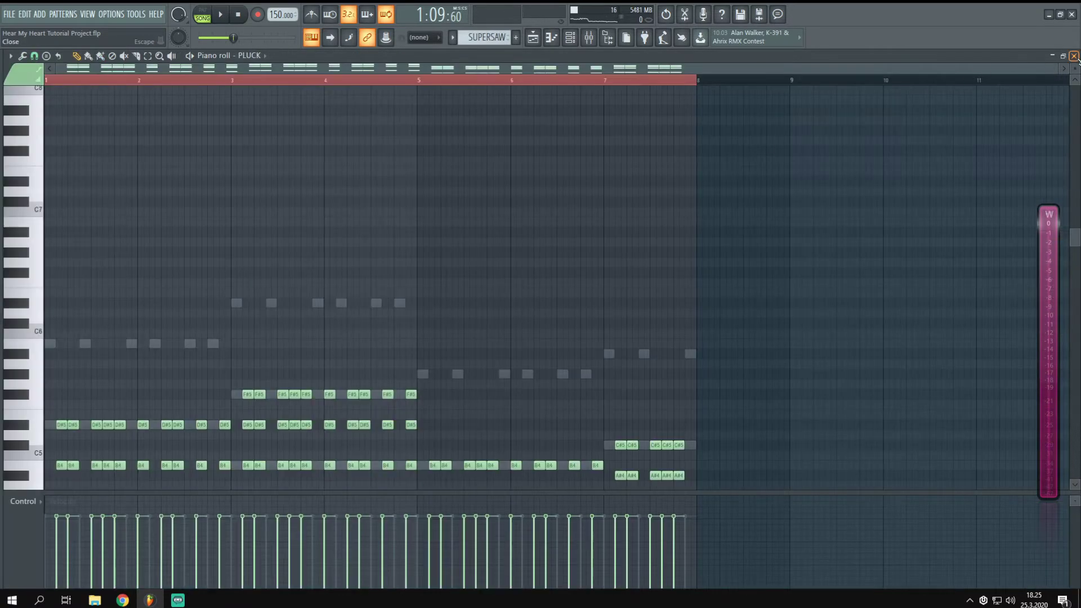
Step: Close the PLUCK notes and the channel list, and mute Track 10 in the playlist
click(1073, 55)
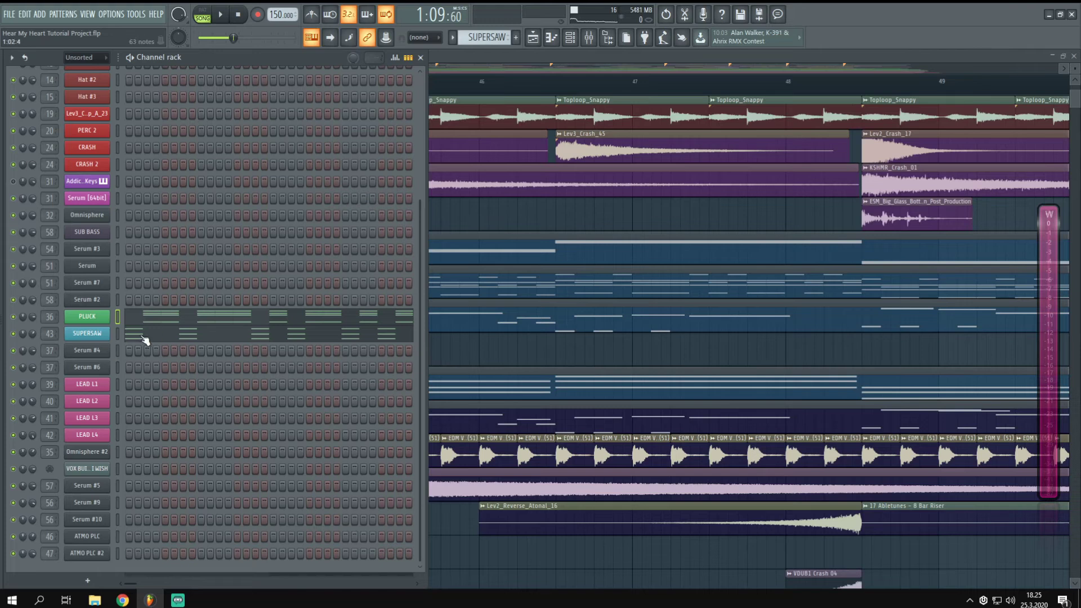
key(F6)
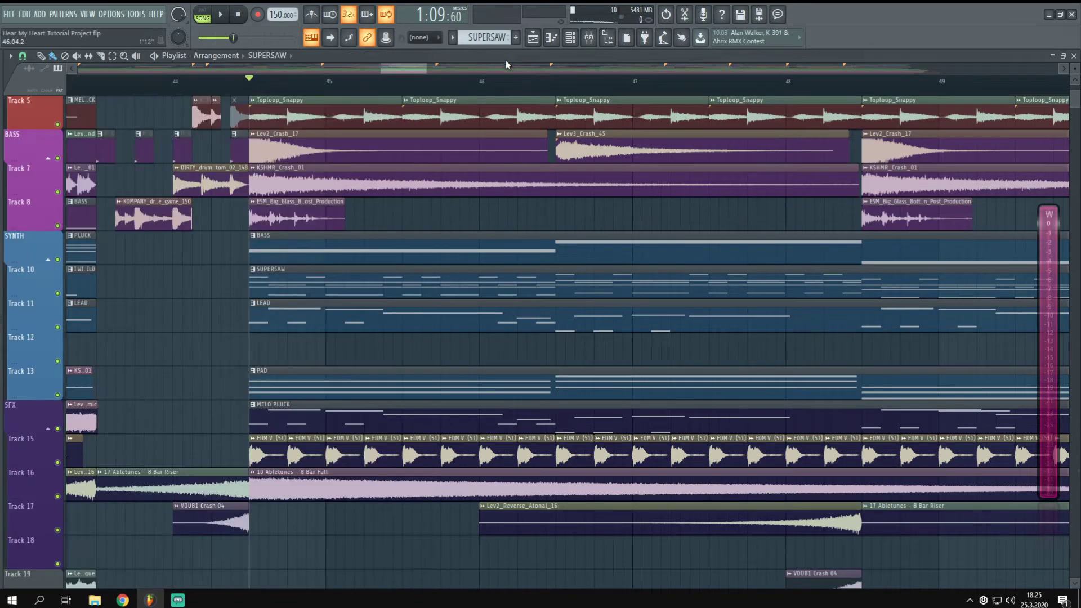
click(58, 294)
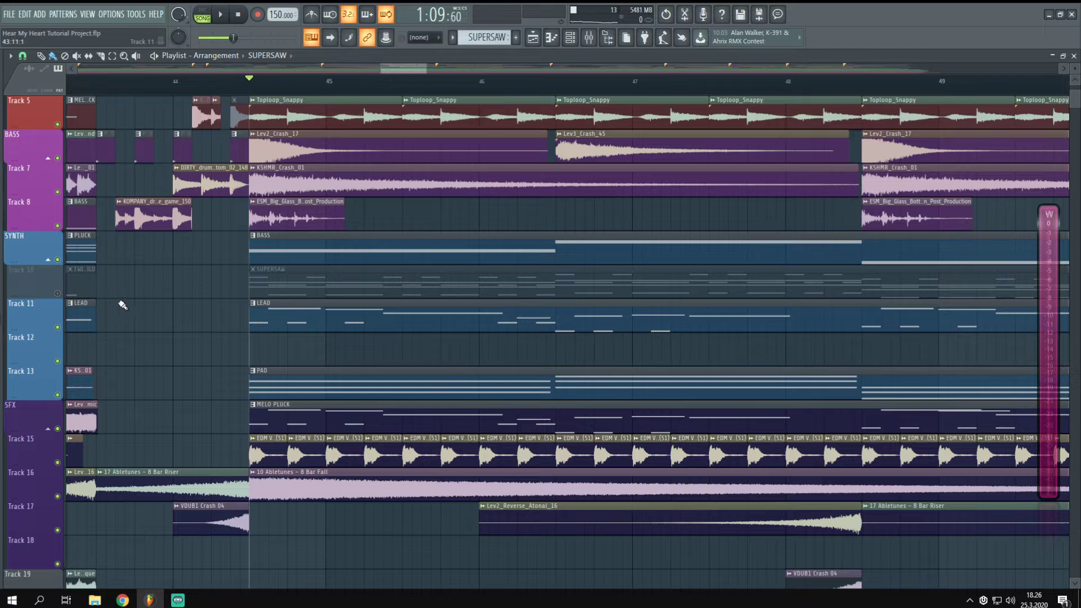
Step: Unmute the lead layers in the mixer and compare the drop with mixer track 45 enabled and muted
key(F9)
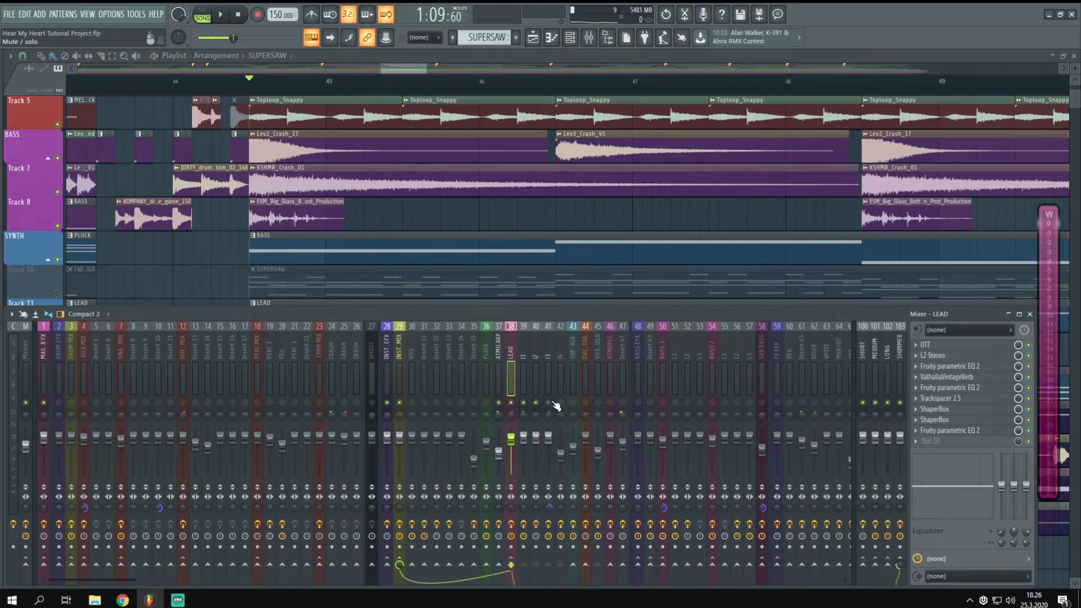
key(space)
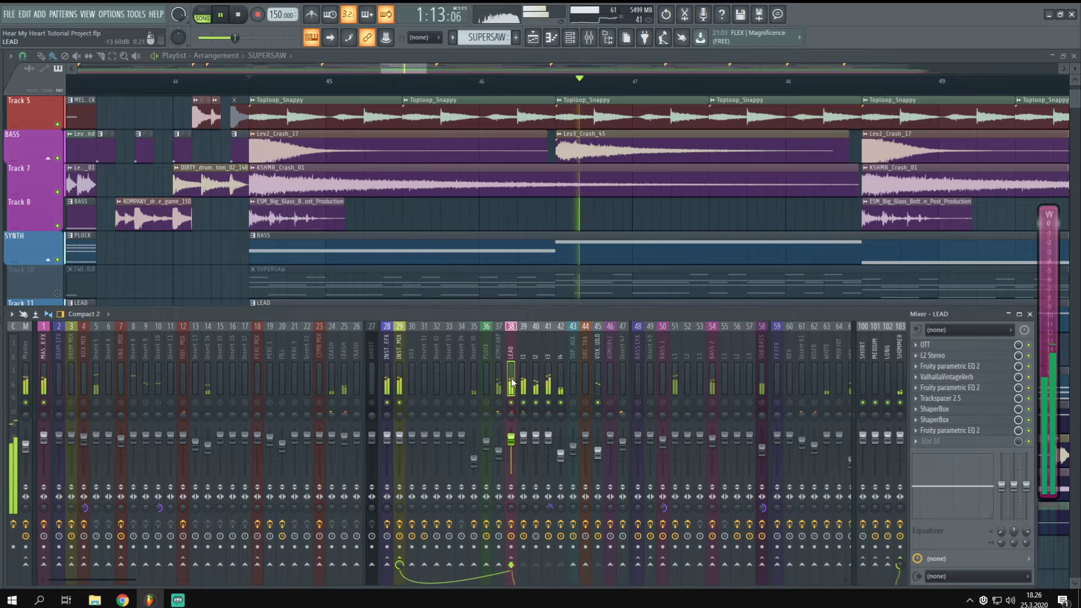
key(F9)
key(space)
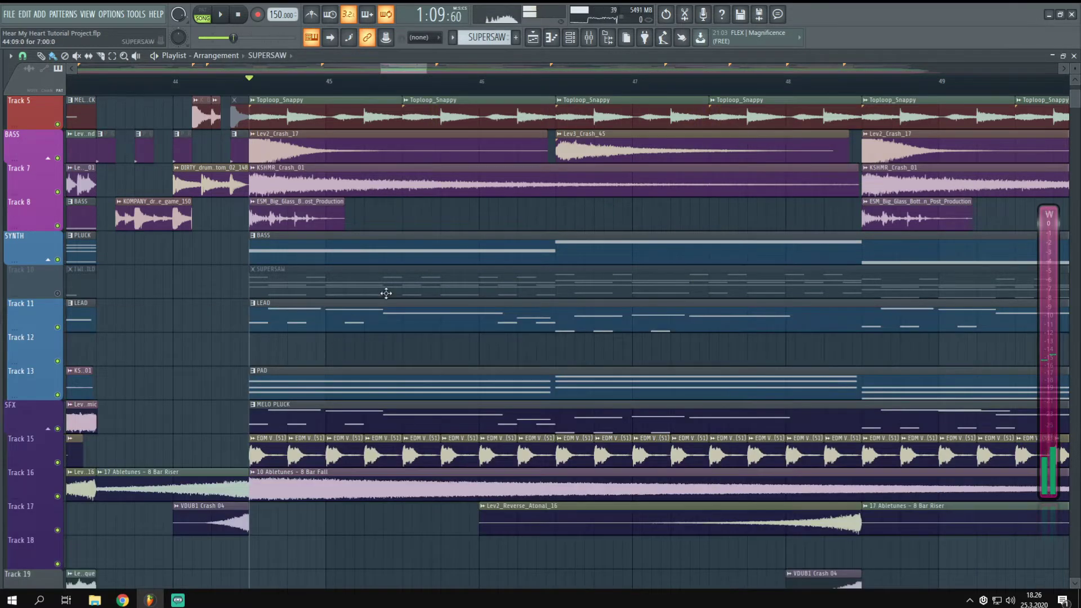
key(F9)
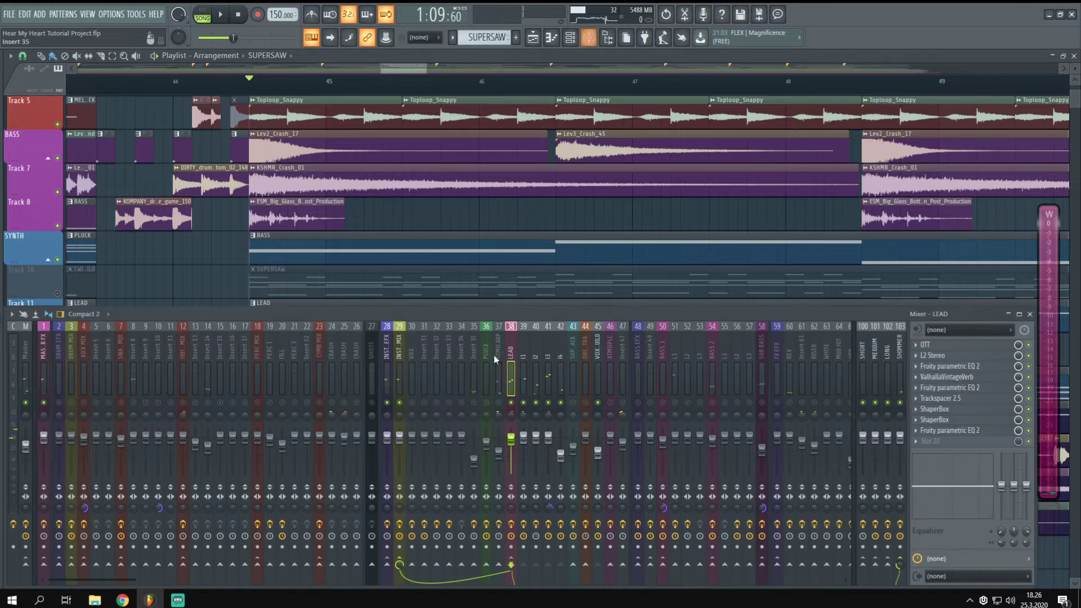
key(space)
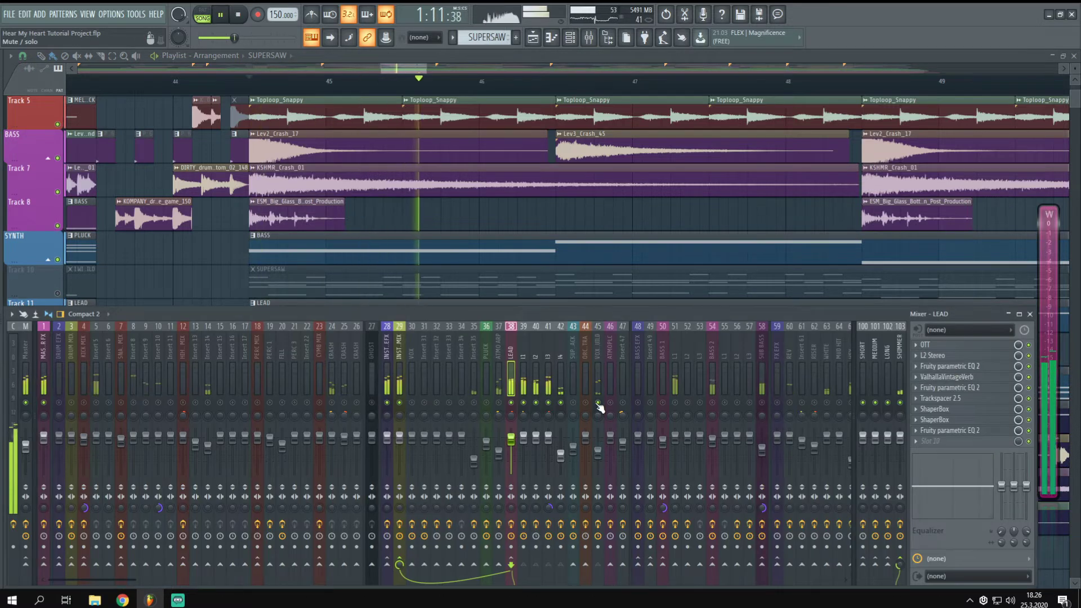
key(space)
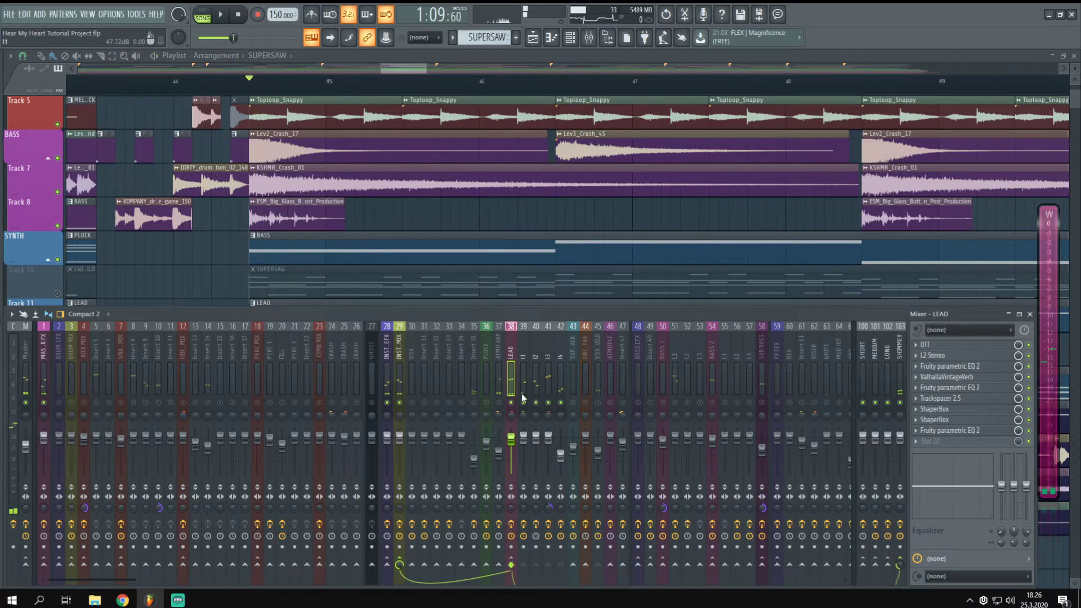
key(F9)
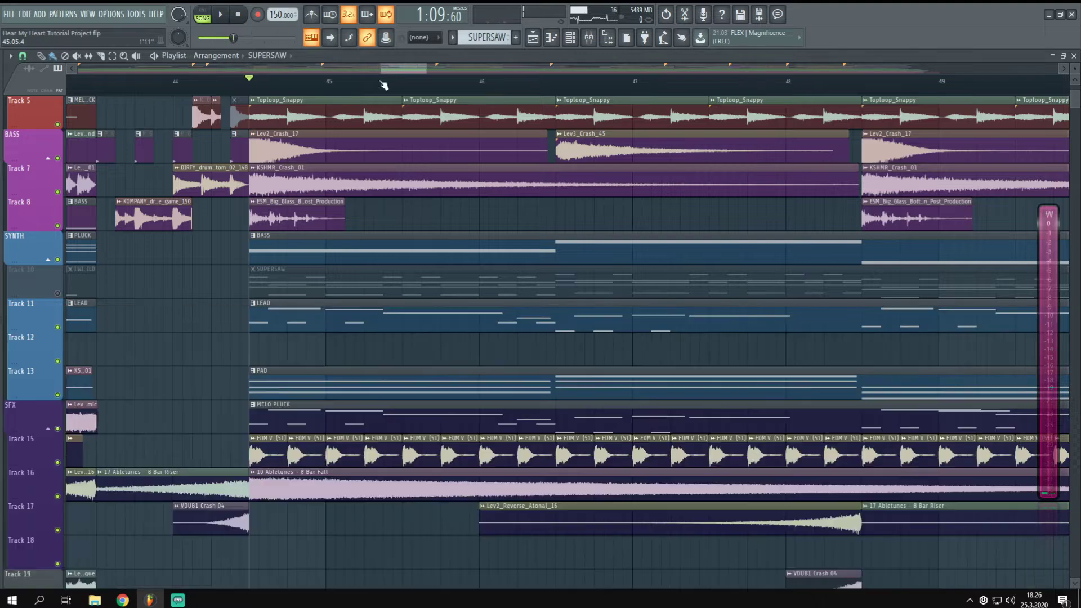
Step: Open the MELO PLUCK pattern and show the Serum #4 patch while playing the drop
double_click(281, 406)
click(1073, 56)
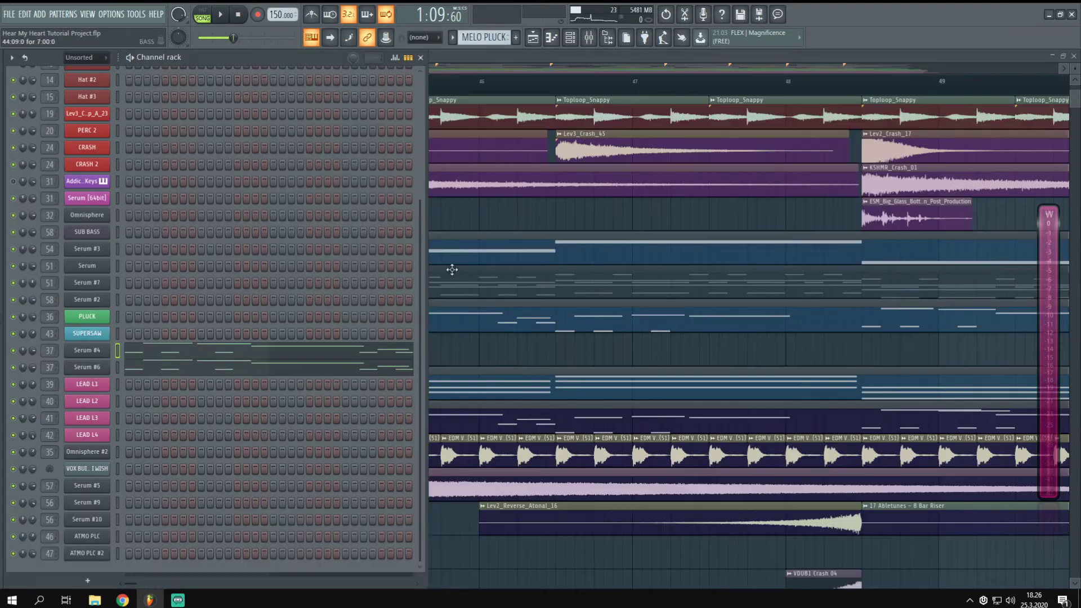
click(107, 352)
key(space)
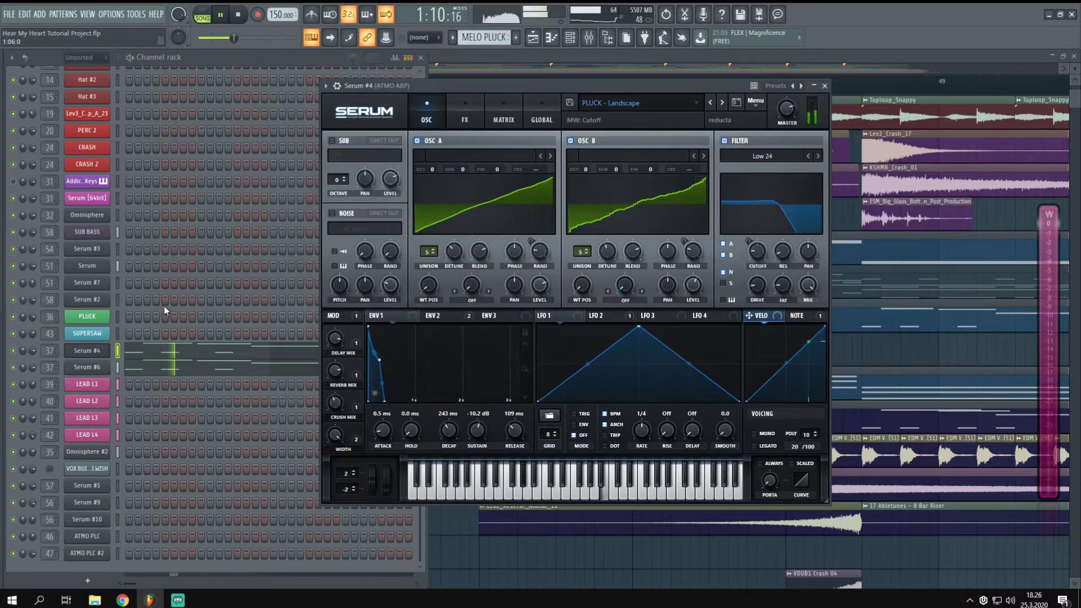
key(space)
Step: Open the LEAD pattern and examine LEAD L1's piano roll notes and its Serum patch
key(F5)
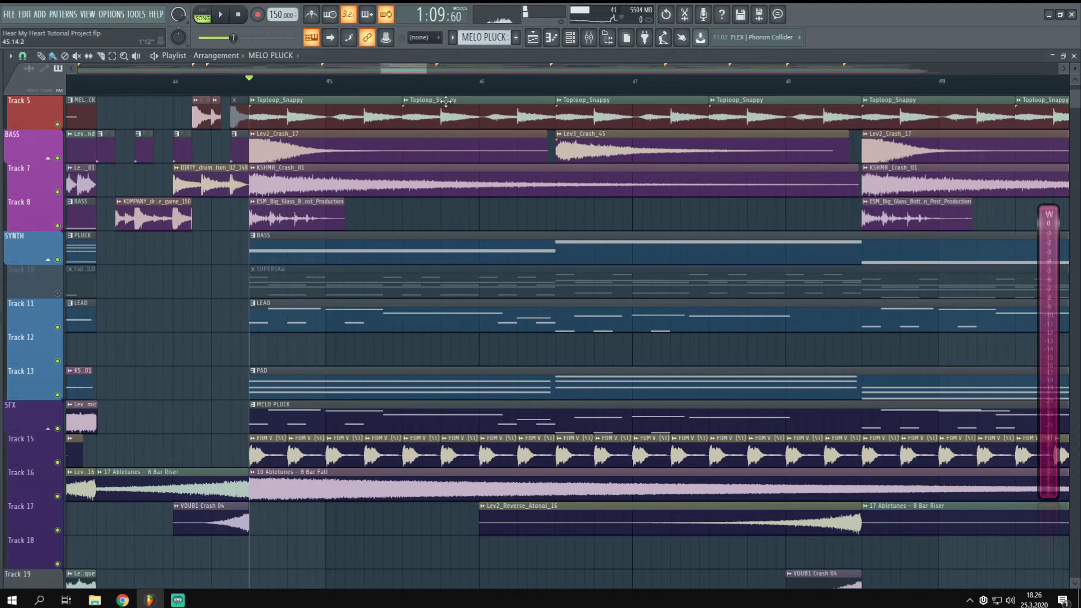
double_click(273, 325)
click(1073, 56)
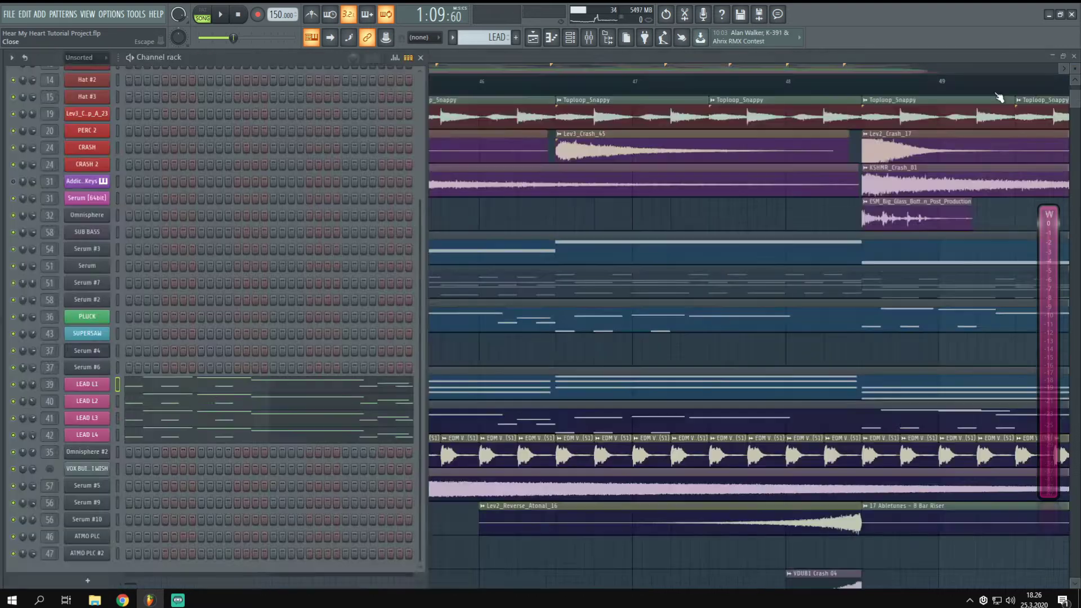
click(148, 387)
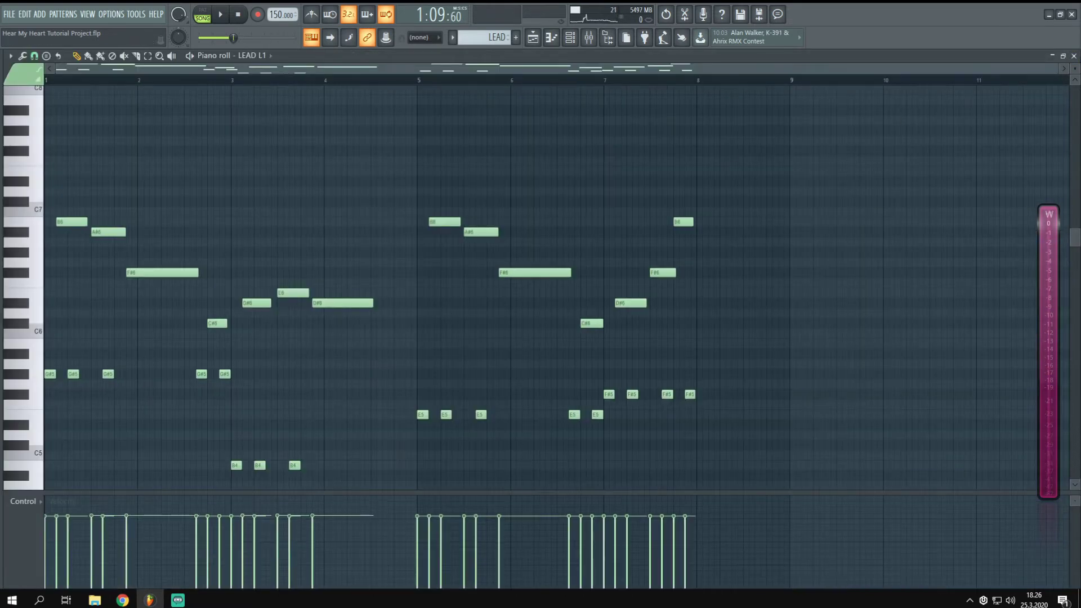
click(1073, 56)
click(94, 388)
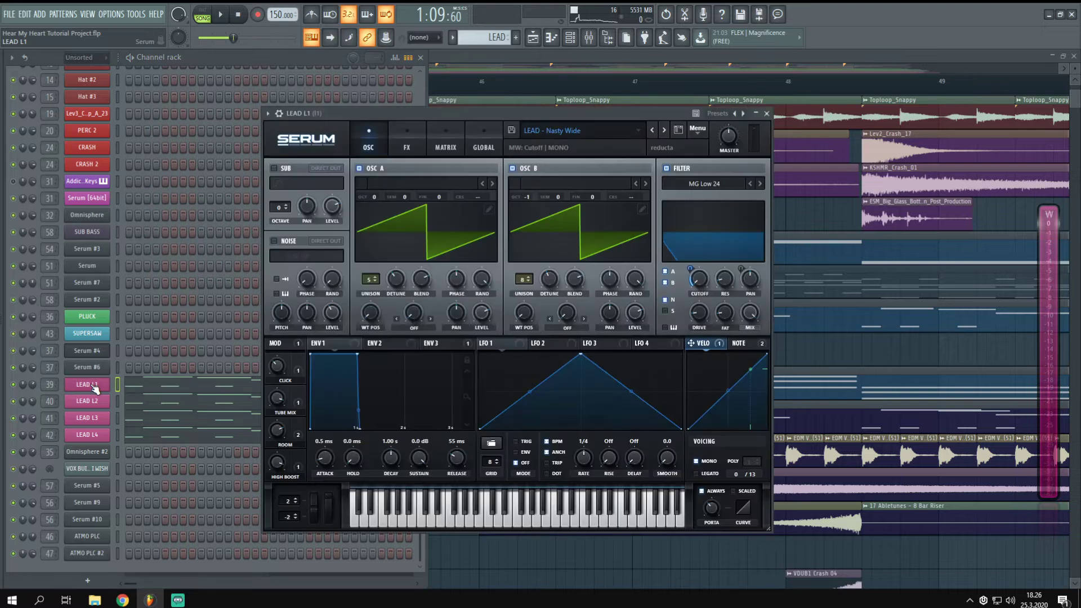
Step: Audition LEAD L1, L2, L3 and L4 one at a time in the drop with the other lead layers muted
click(13, 401)
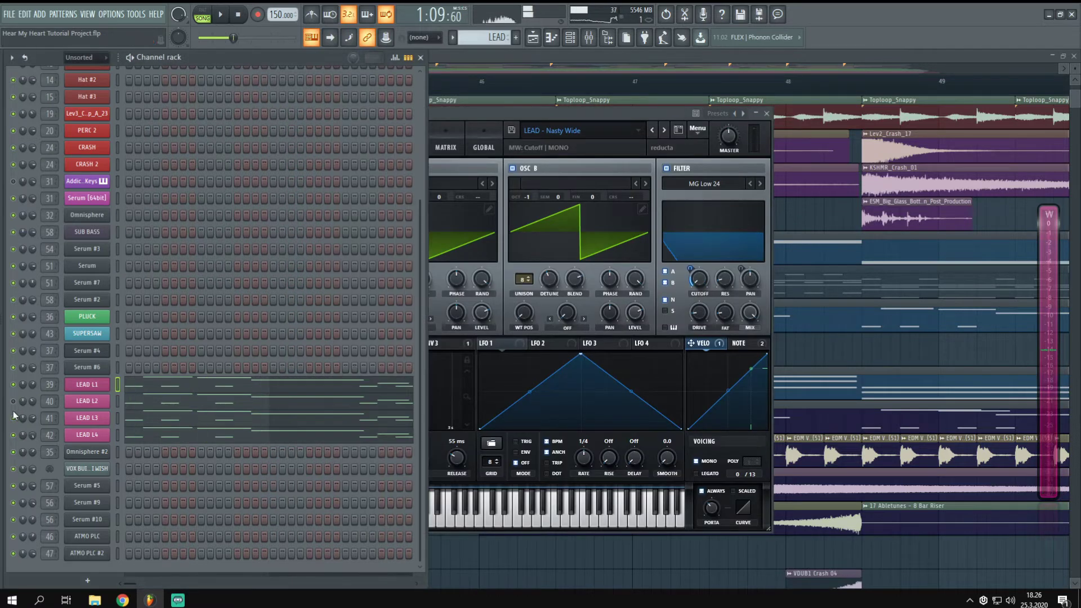
key(space)
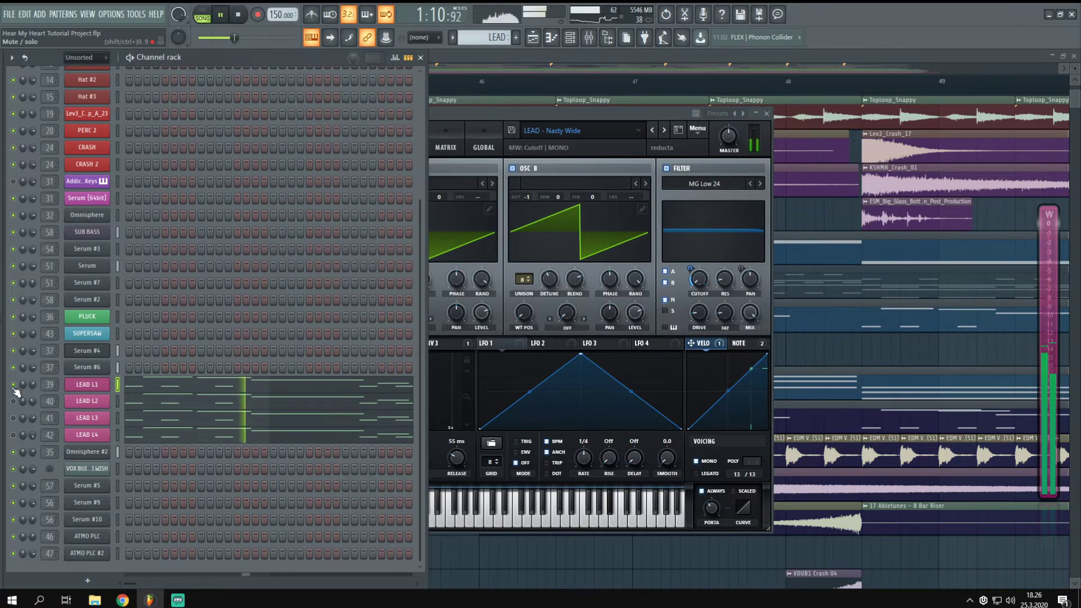
key(space)
key(space)
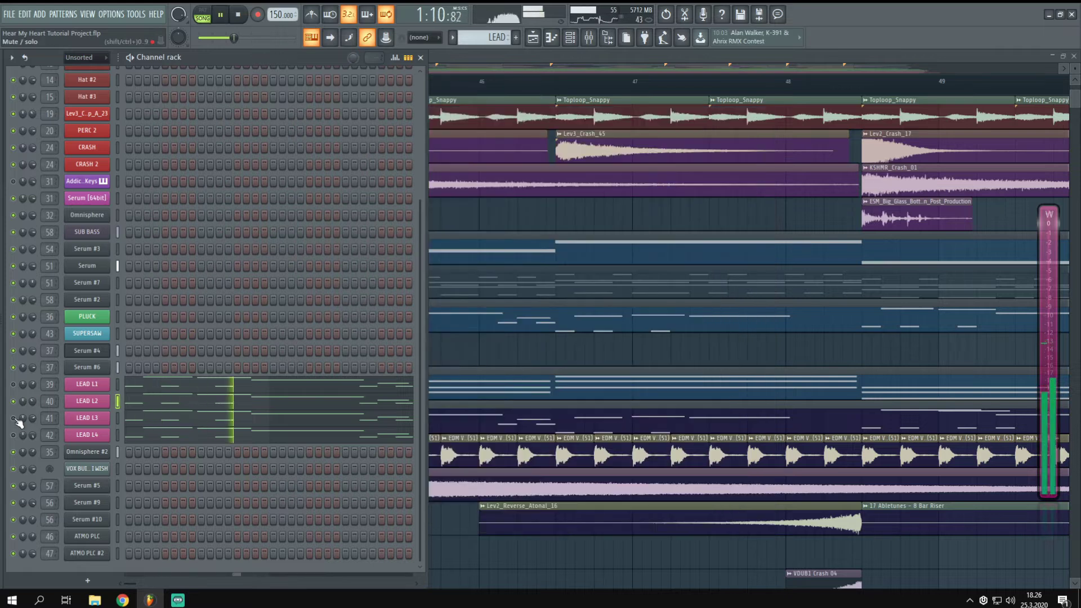
key(space)
key(space)
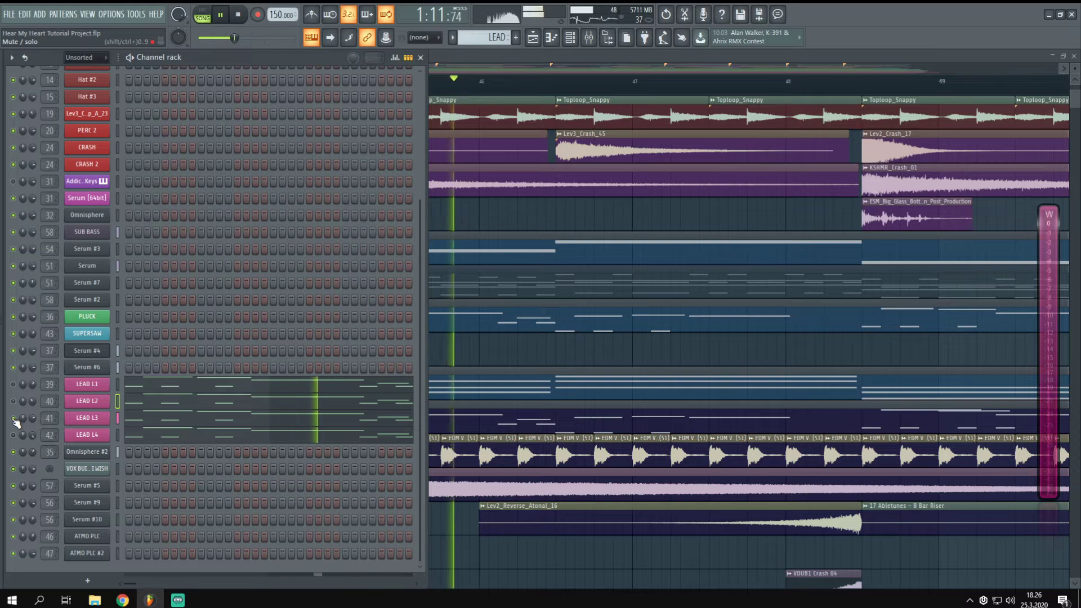
key(space)
key(space)
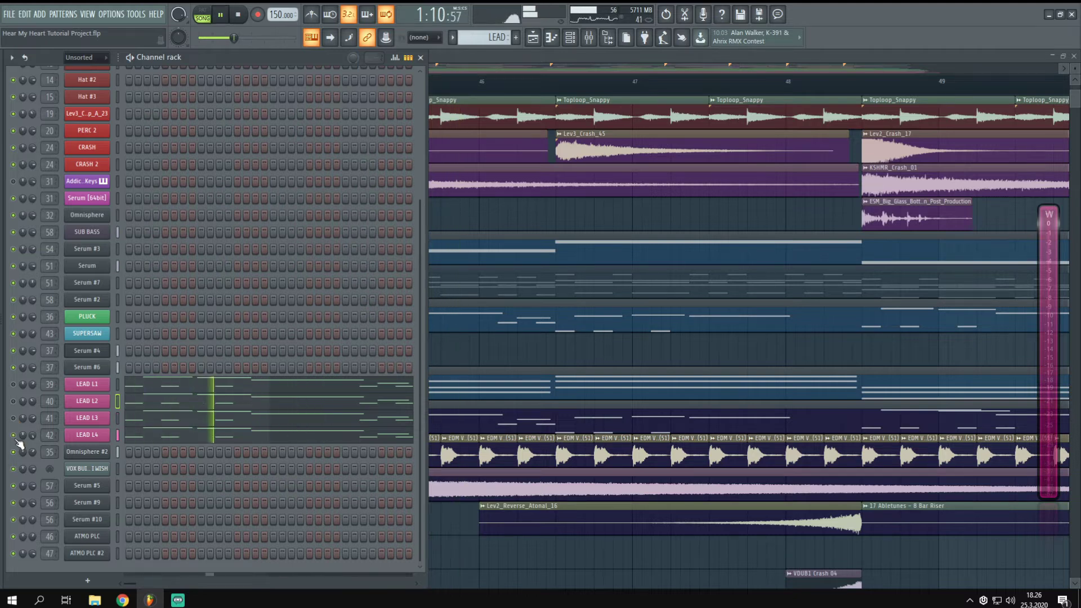
key(space)
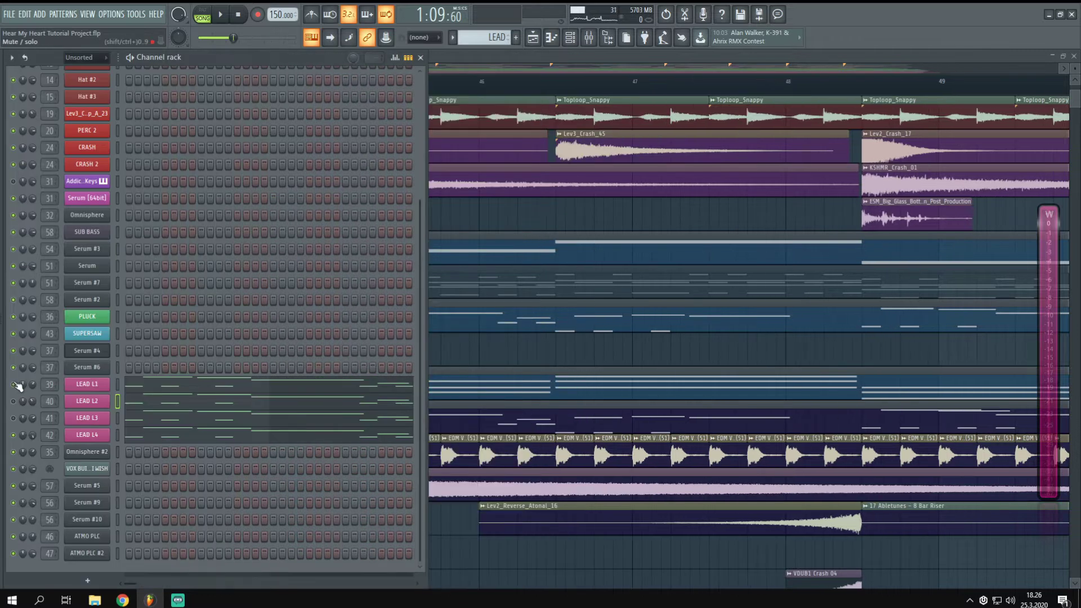
Step: Play the drop with LEAD L1 as the only lead layer, and unmute LEAD L2, L3 and L4 one by one
click(14, 434)
key(space)
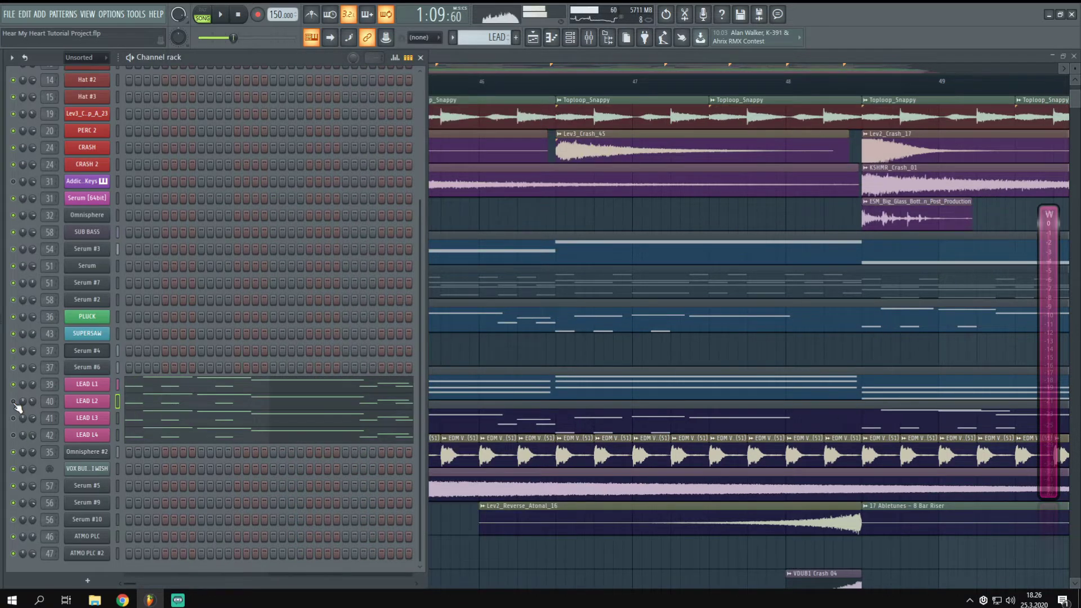
key(space)
click(14, 418)
key(space)
key(space)
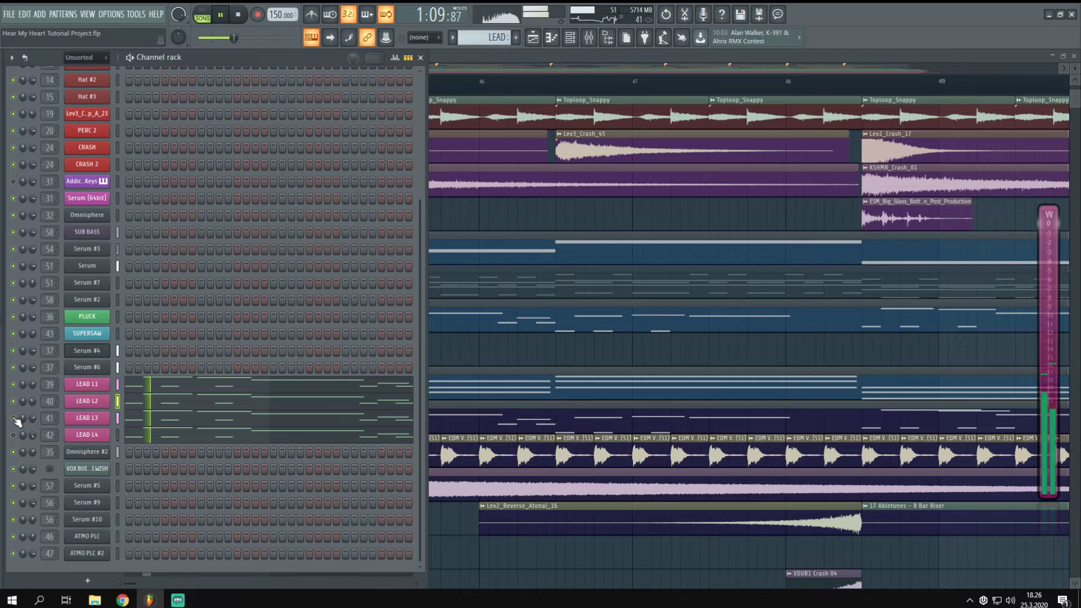
click(14, 434)
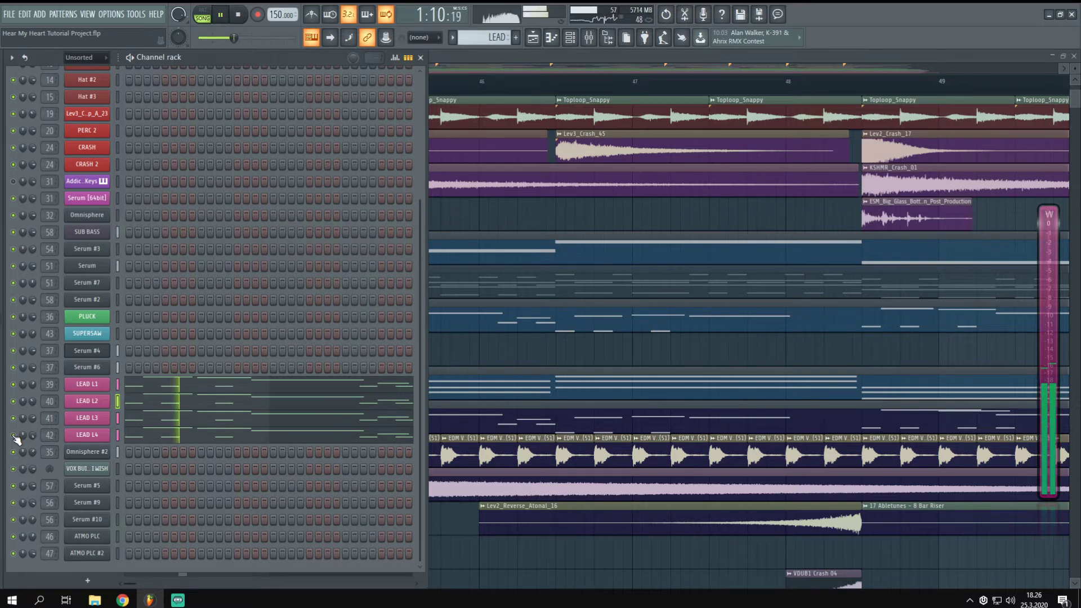
key(space)
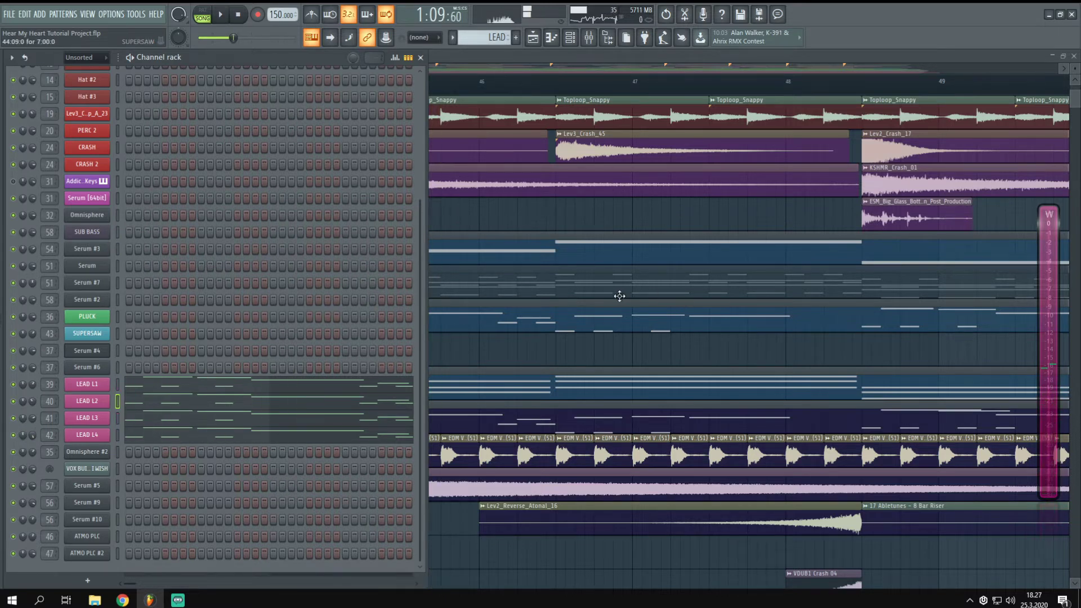
Step: Show the Fruity parametric EQ 2 curve on the l3 mixer track
key(F9)
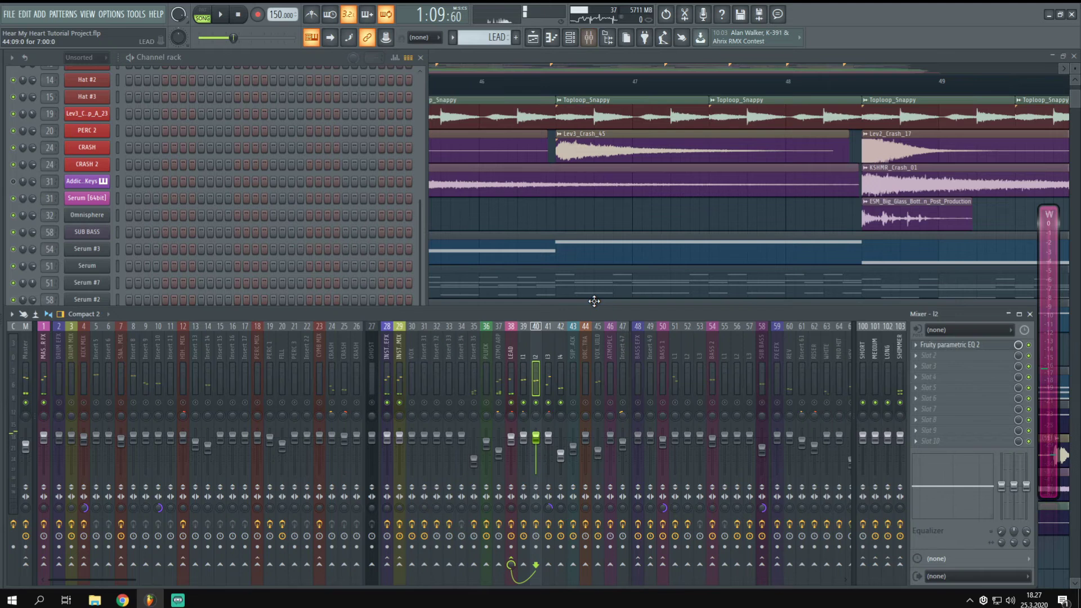
click(548, 388)
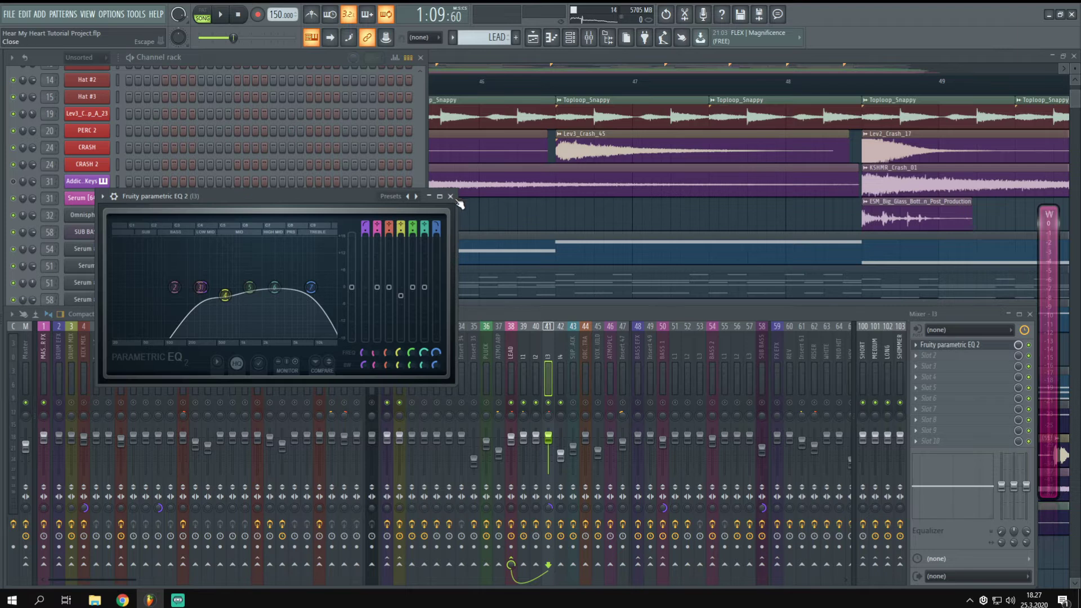
click(450, 197)
click(423, 212)
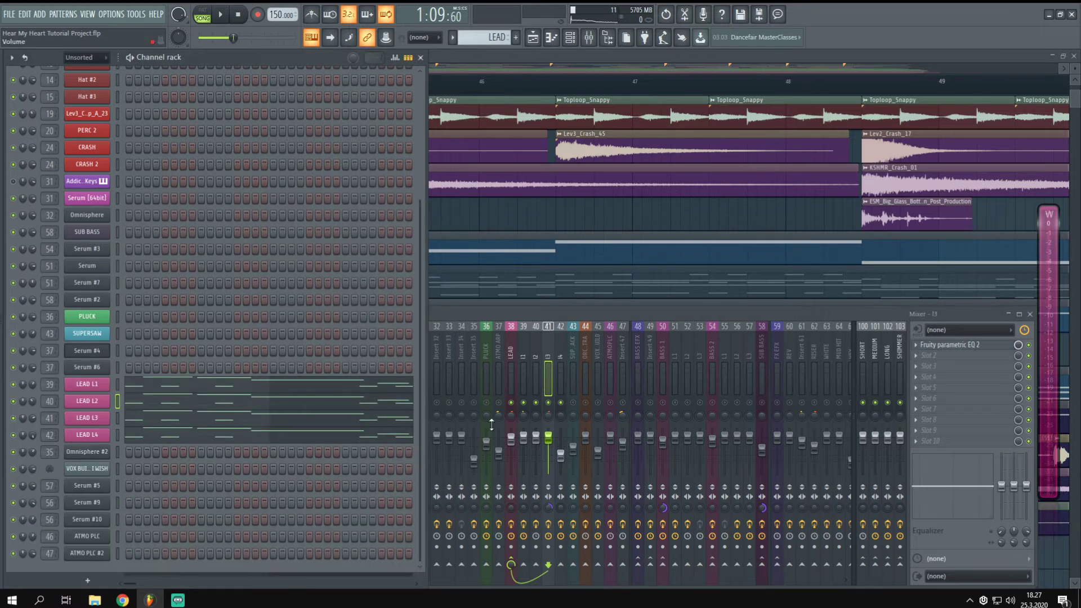
click(937, 346)
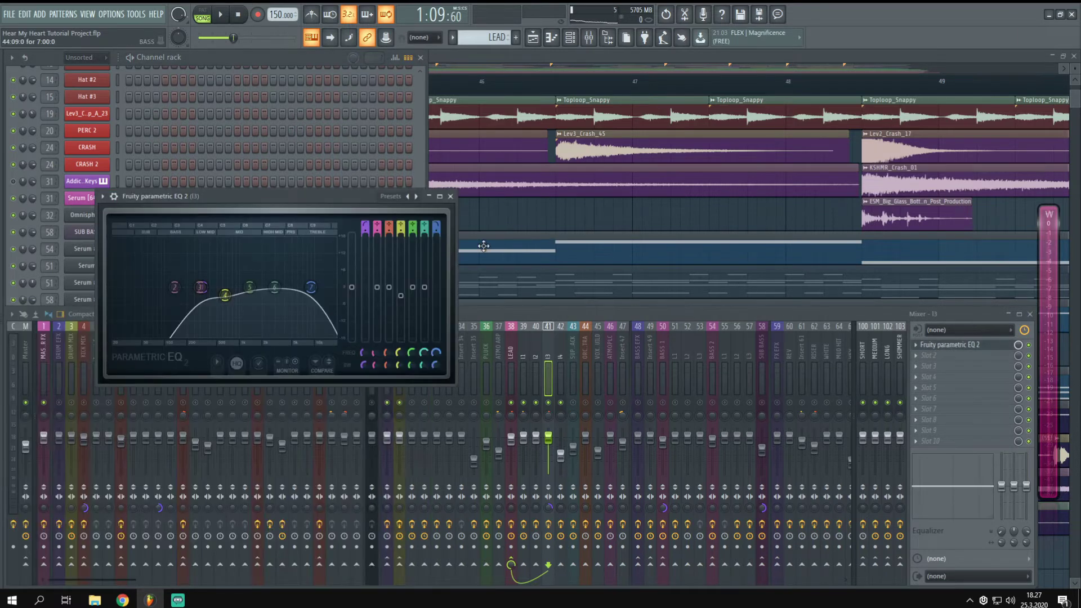
click(450, 196)
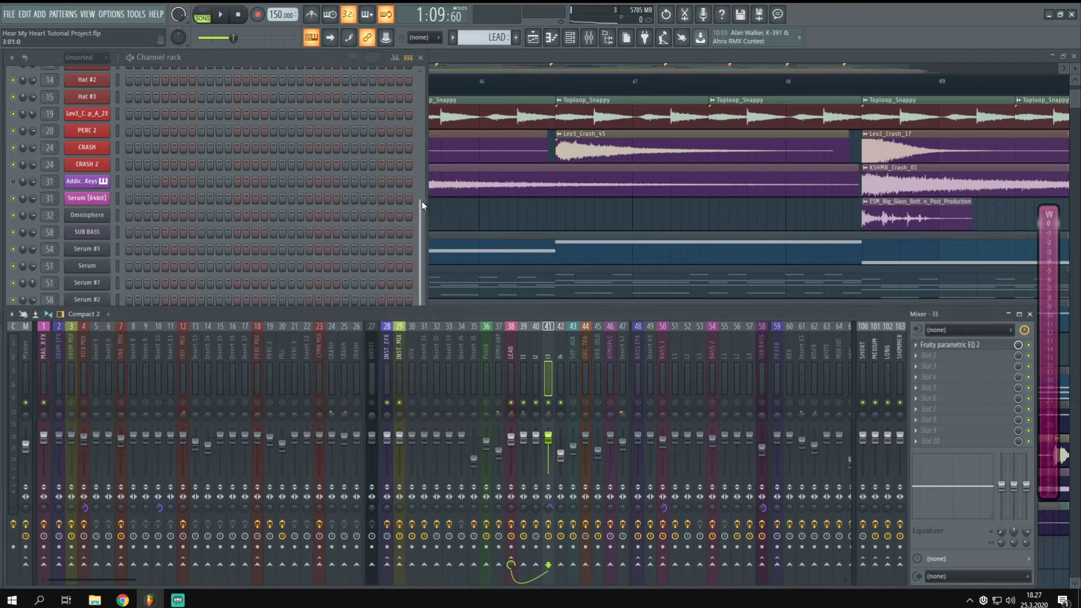
Step: Show the Fruity parametric EQ 2 curve on the l2 mixer track and play the drop with l2 as the only lead layer
click(426, 206)
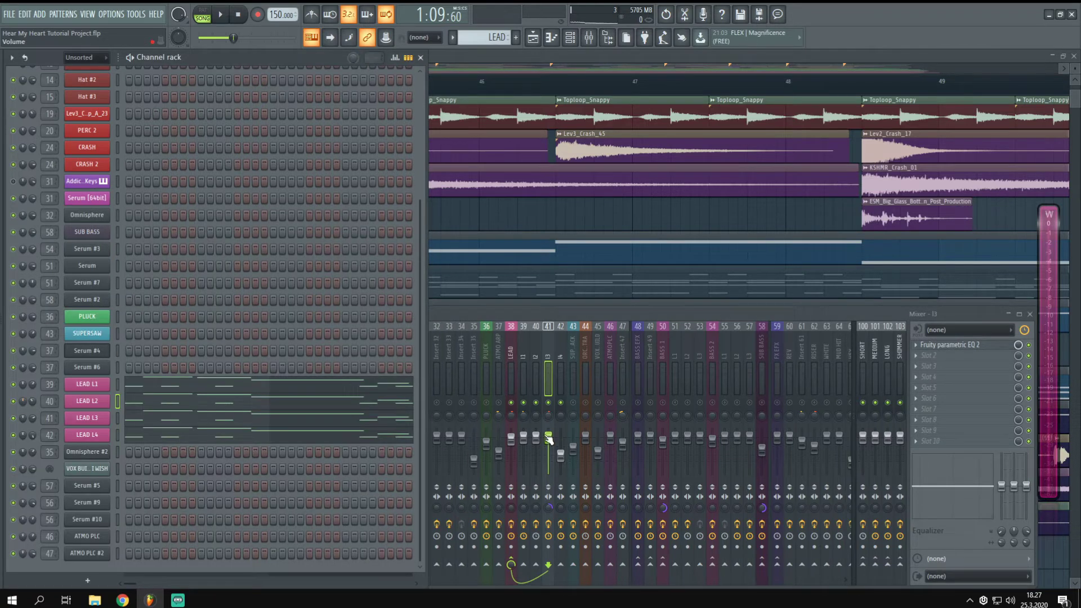
click(538, 382)
click(945, 344)
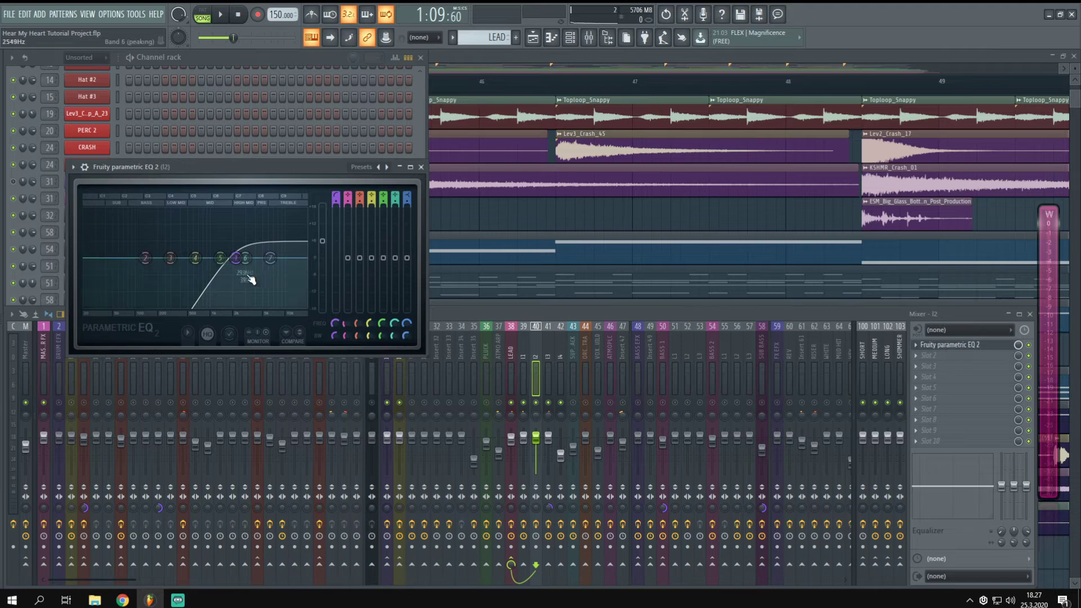
key(space)
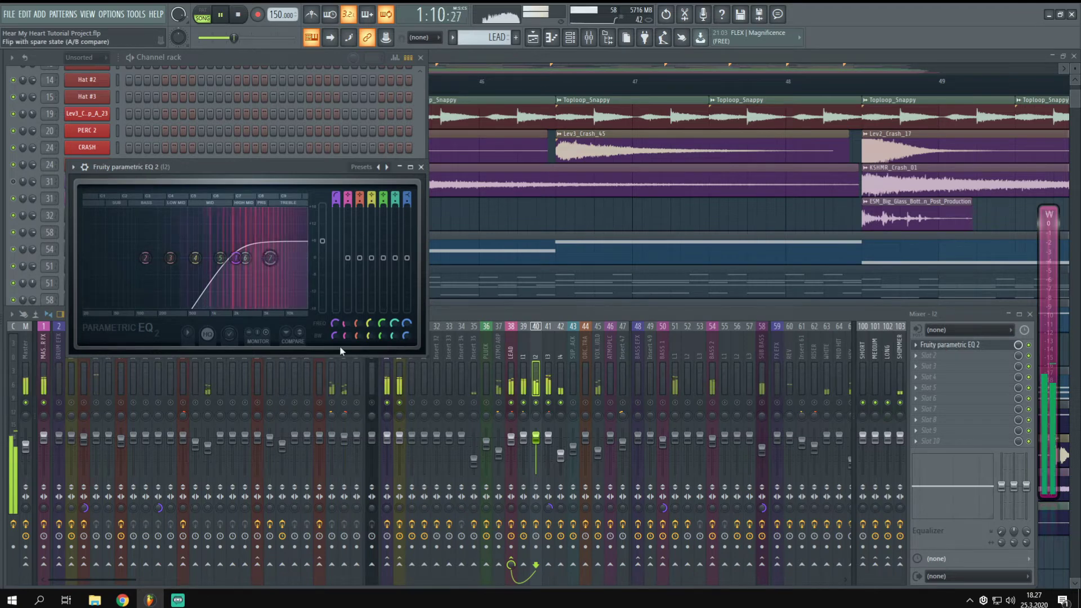
key(space)
key(space)
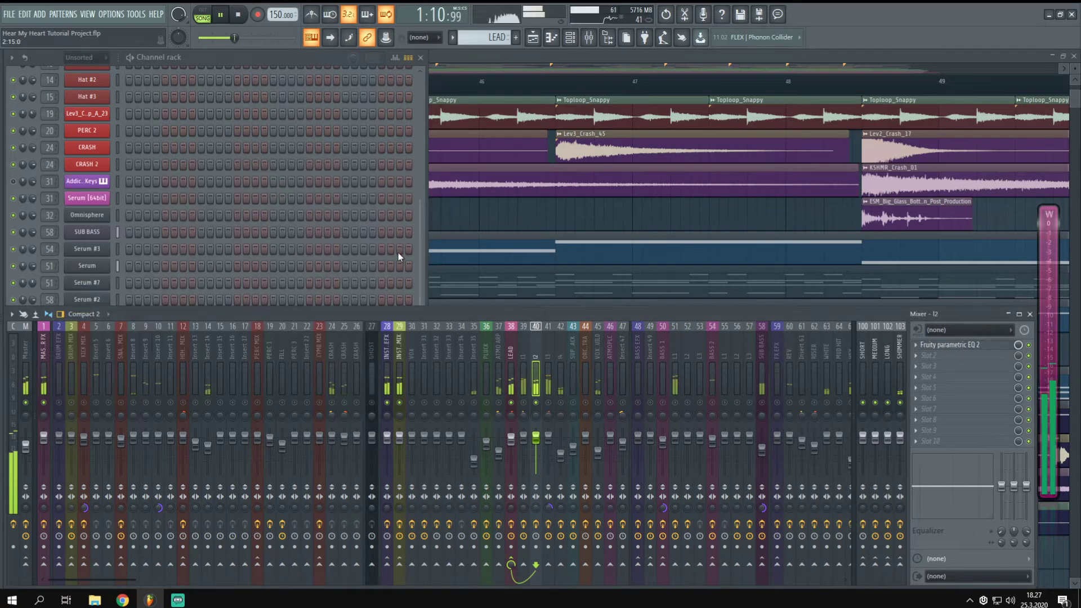
Step: Show the Fruity parametric EQ 2 curve on the l1 mixer track while the drop plays
key(Escape)
click(524, 406)
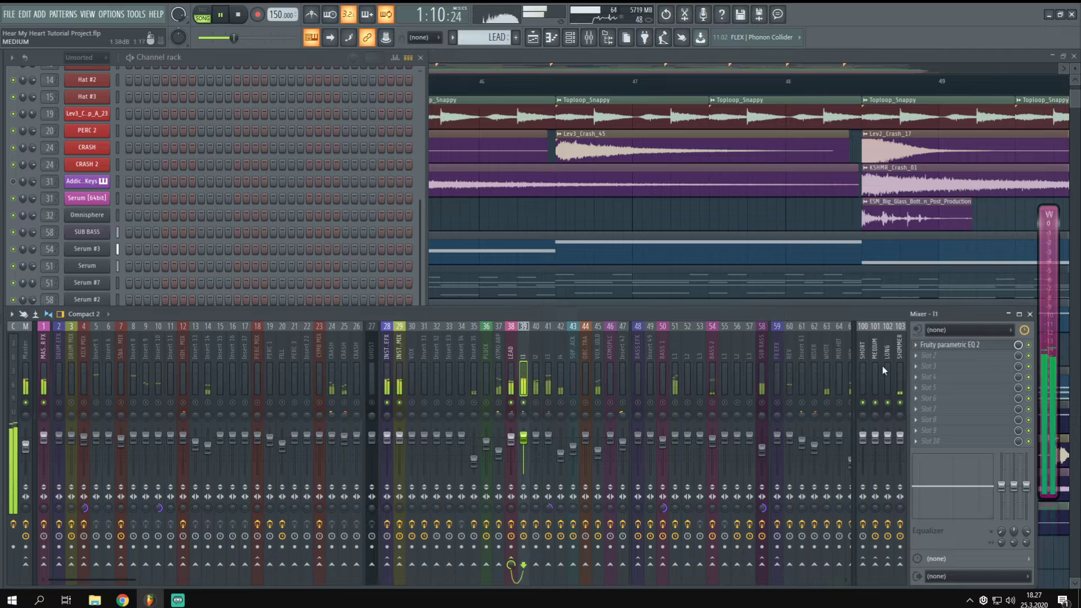
click(945, 346)
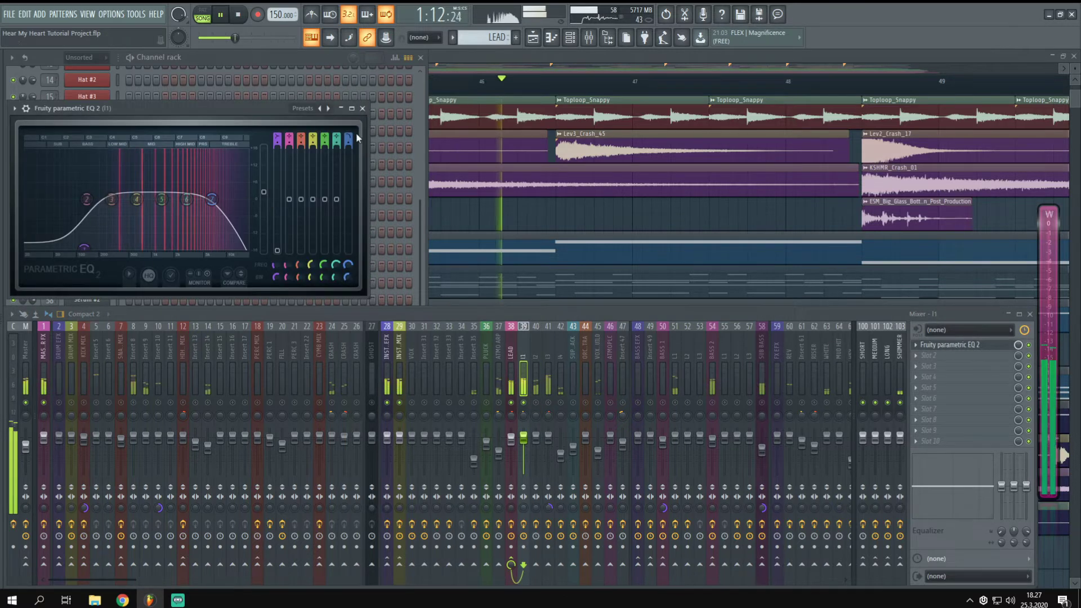
key(space)
key(Escape)
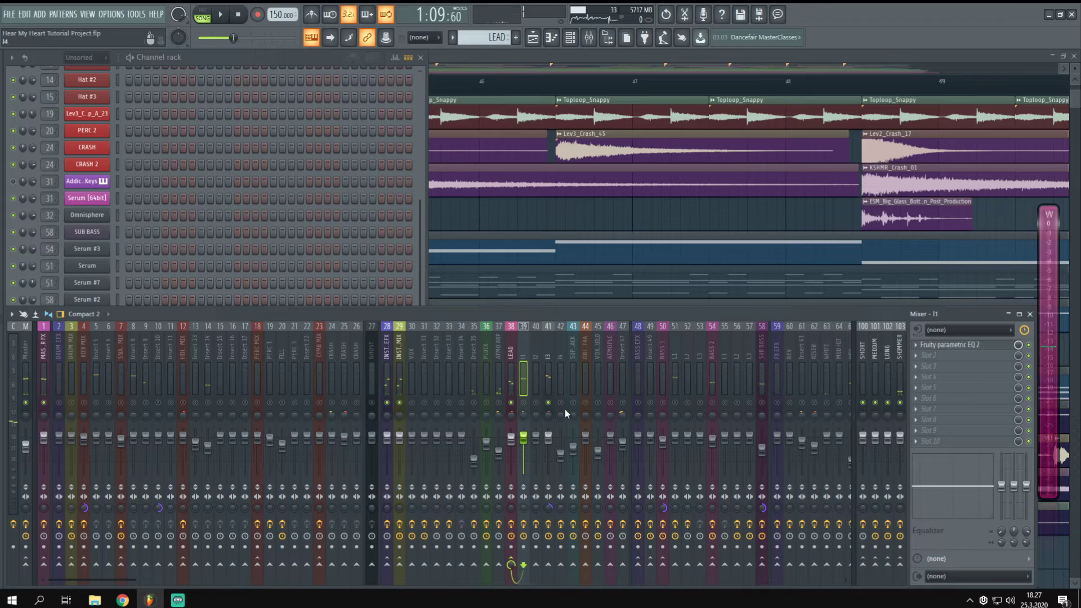
Step: End the solo of the l3 mixer track and unmute the SUPERSAW pattern's Track 10 in the playlist
right_click(549, 403)
key(F5)
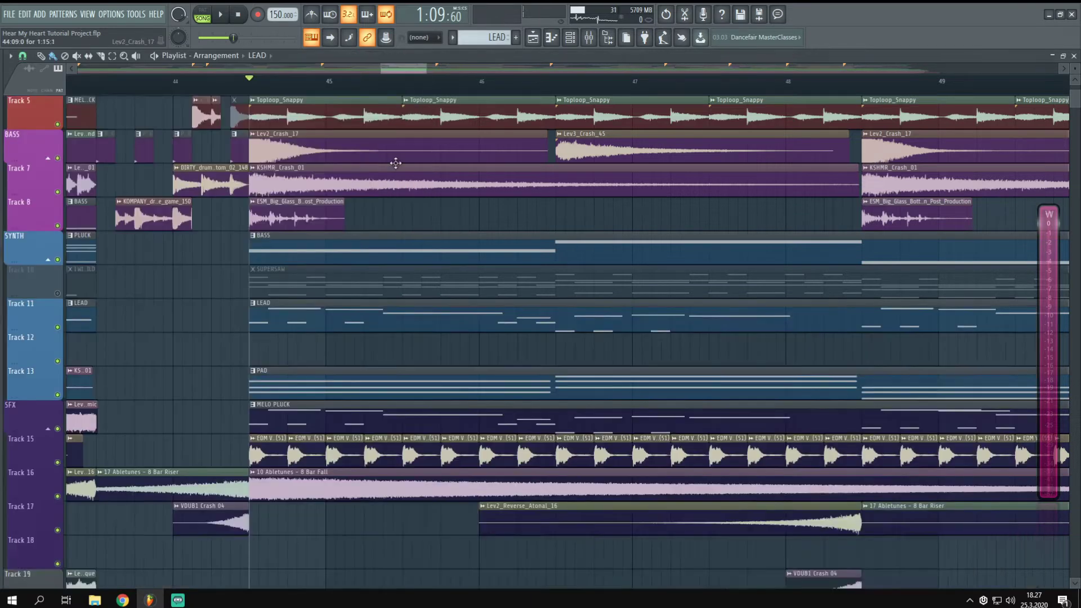
scroll(264, 358, up, 2)
click(57, 361)
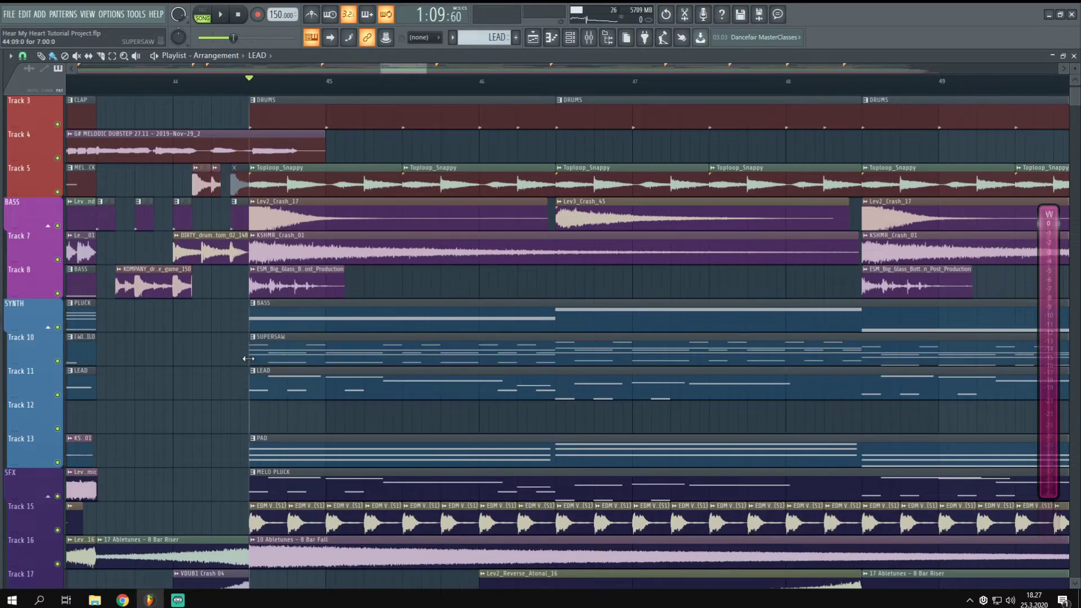
Step: Play the SUPERSAW pattern on its own and show its PLUCK channel notes in the piano roll
key(F6)
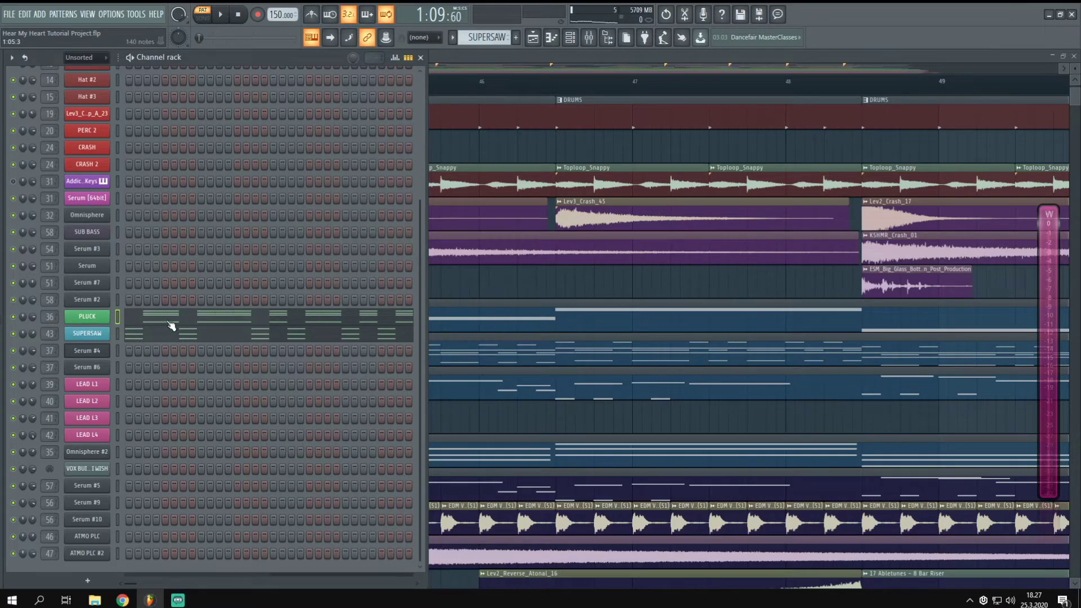
key(space)
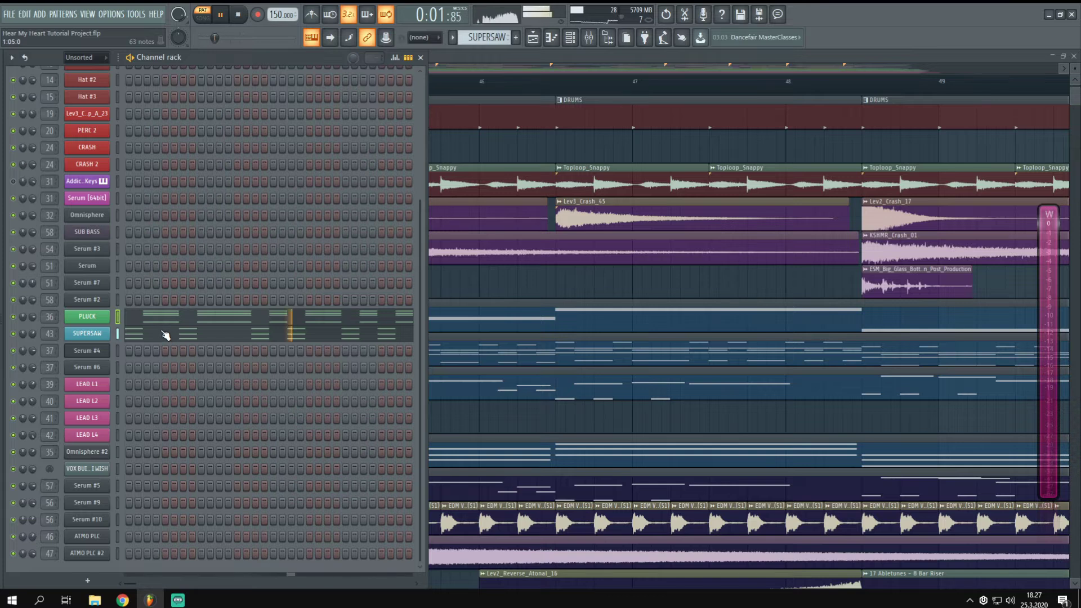
key(F9)
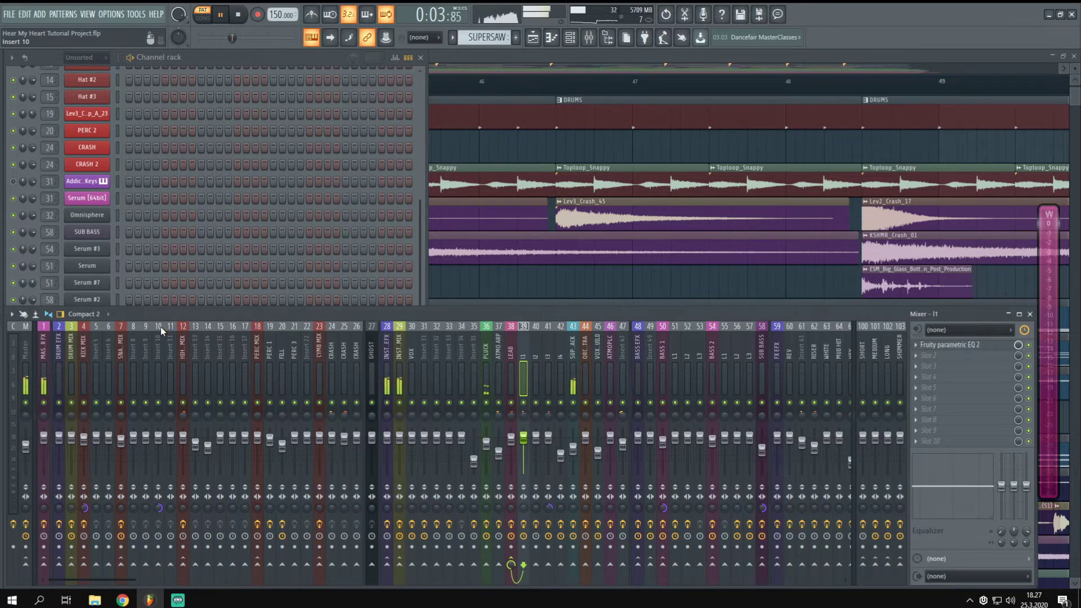
click(421, 273)
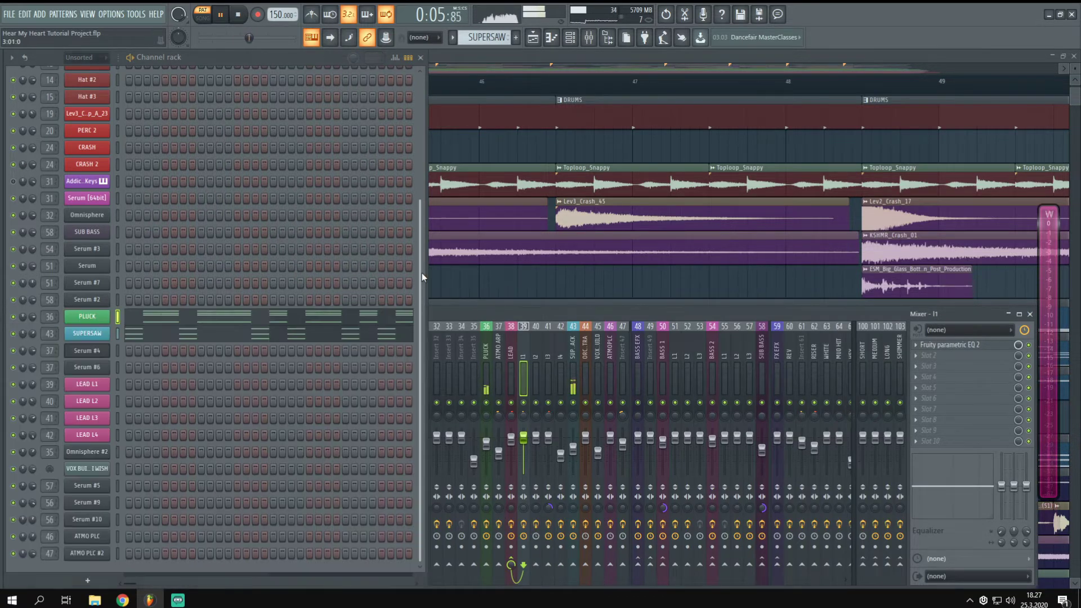
click(186, 316)
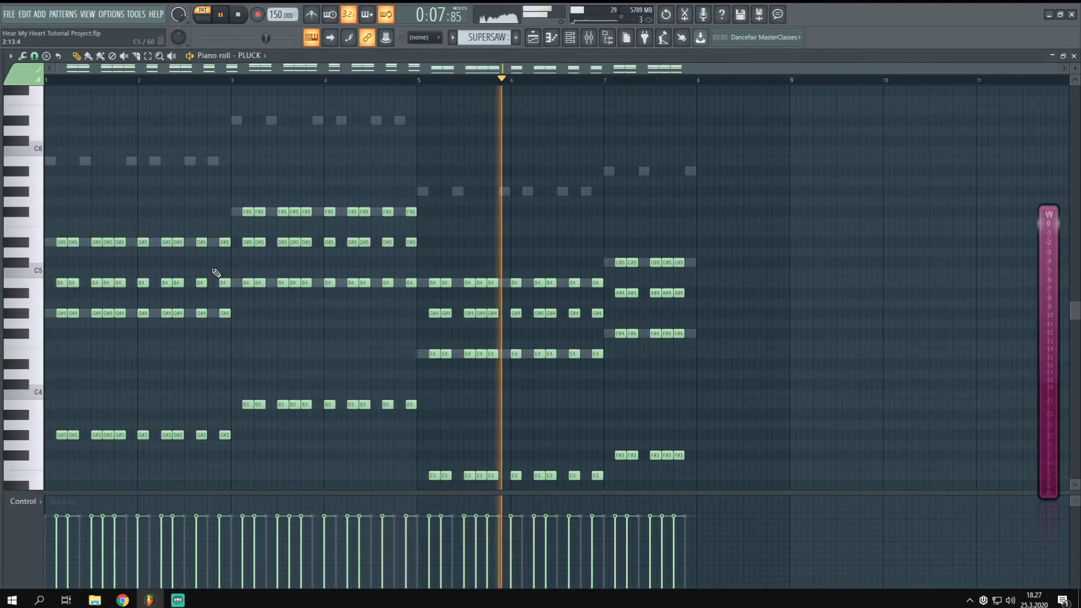
key(space)
click(1074, 56)
Step: Play the drop with only the BASS and SUPERSAW tracks, and again with the DRUMS on Track 3 added
click(579, 63)
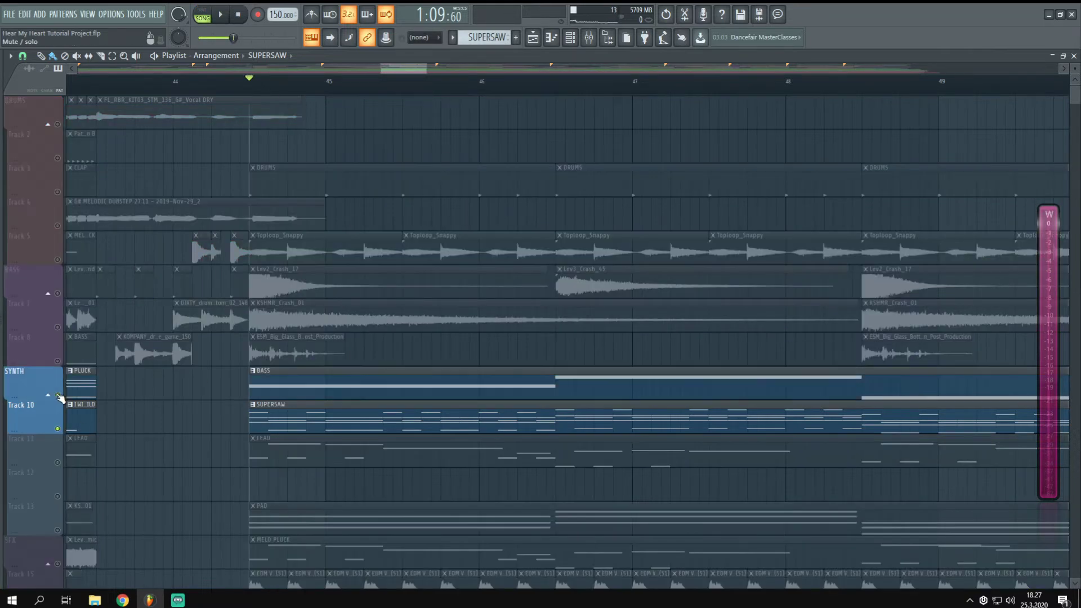
key(F9)
key(F9)
key(space)
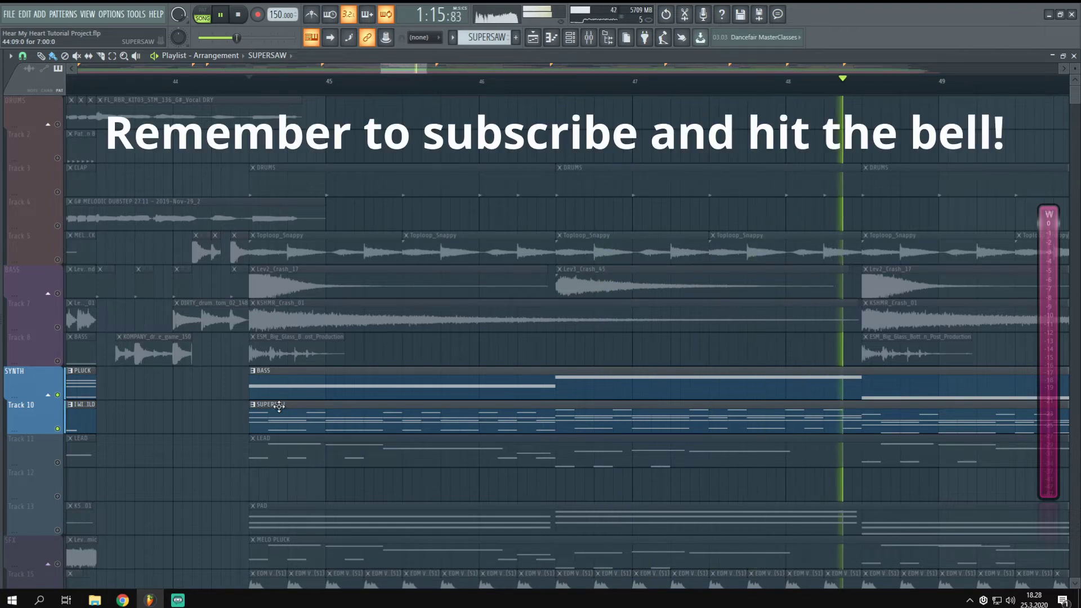
key(space)
click(53, 192)
key(space)
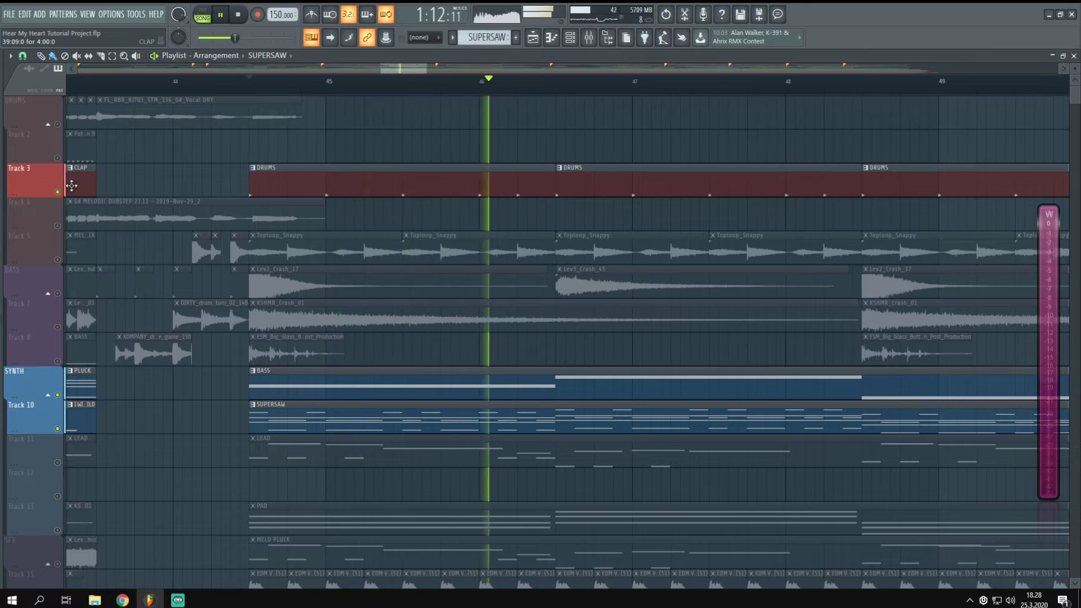
key(space)
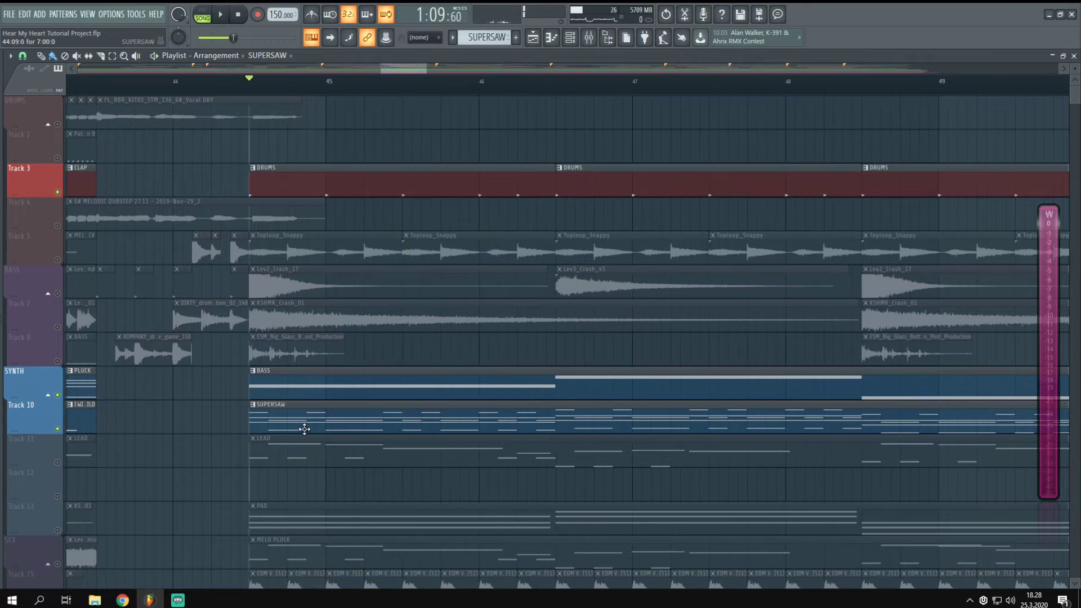
Step: Examine the PLUCK channel's notes against the ghost notes of the other SUPERSAW pattern channel
double_click(282, 424)
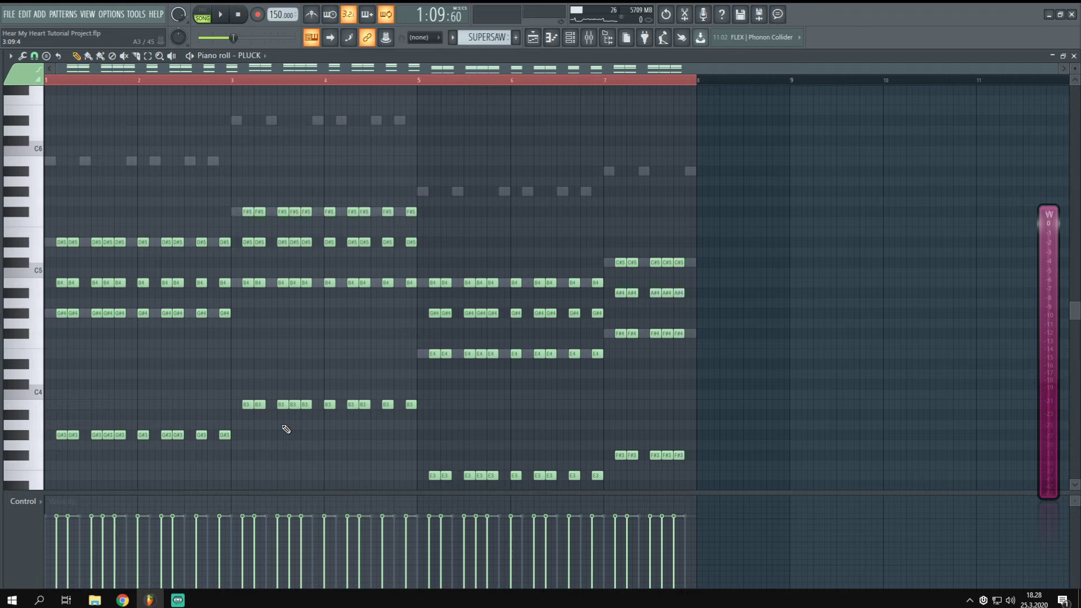
click(1074, 56)
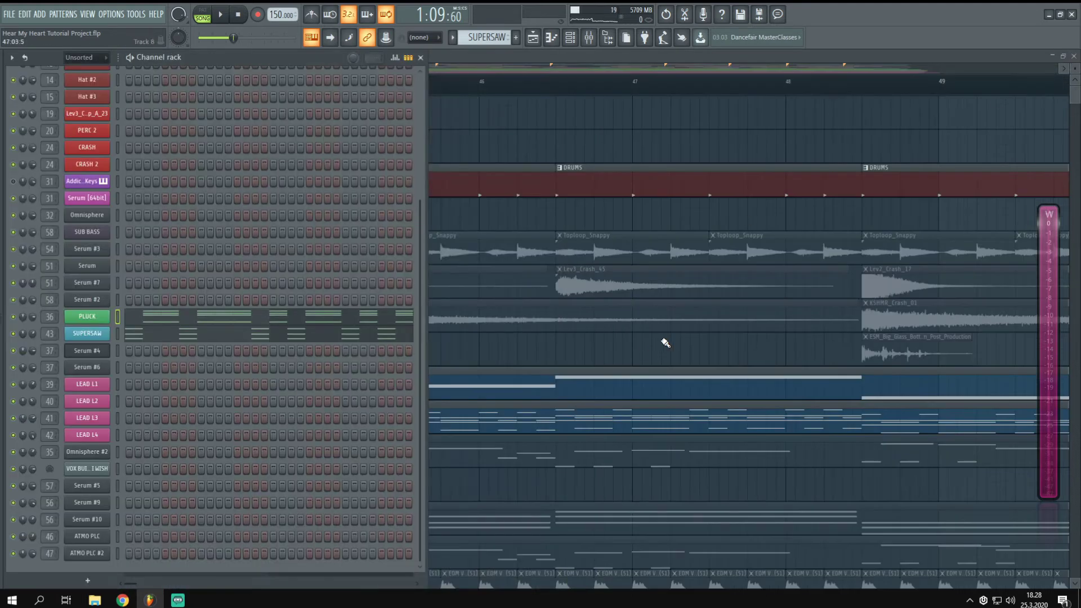
key(F6)
double_click(369, 418)
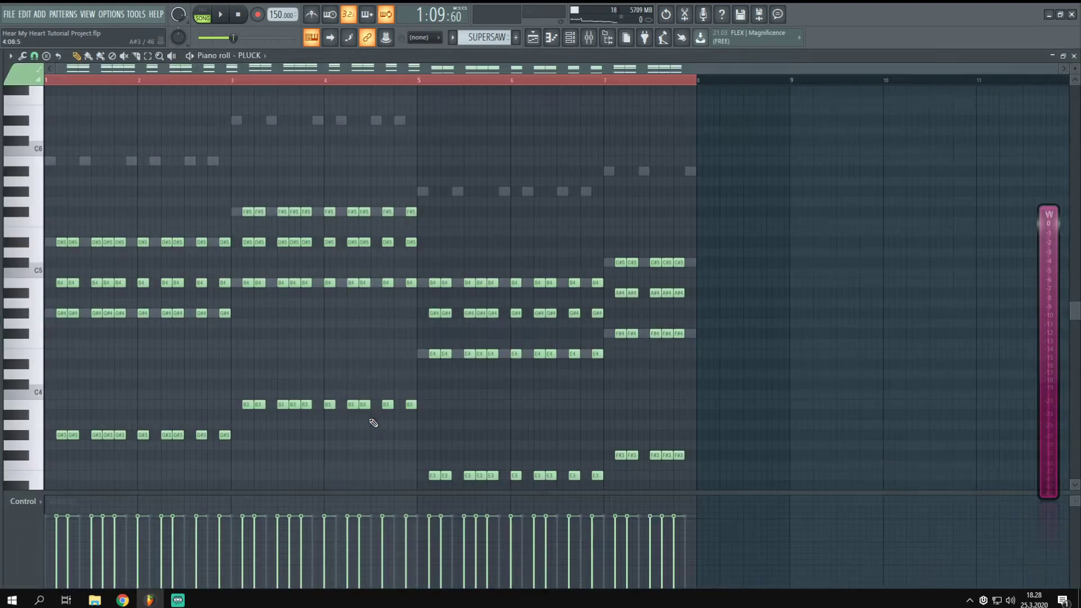
click(1074, 56)
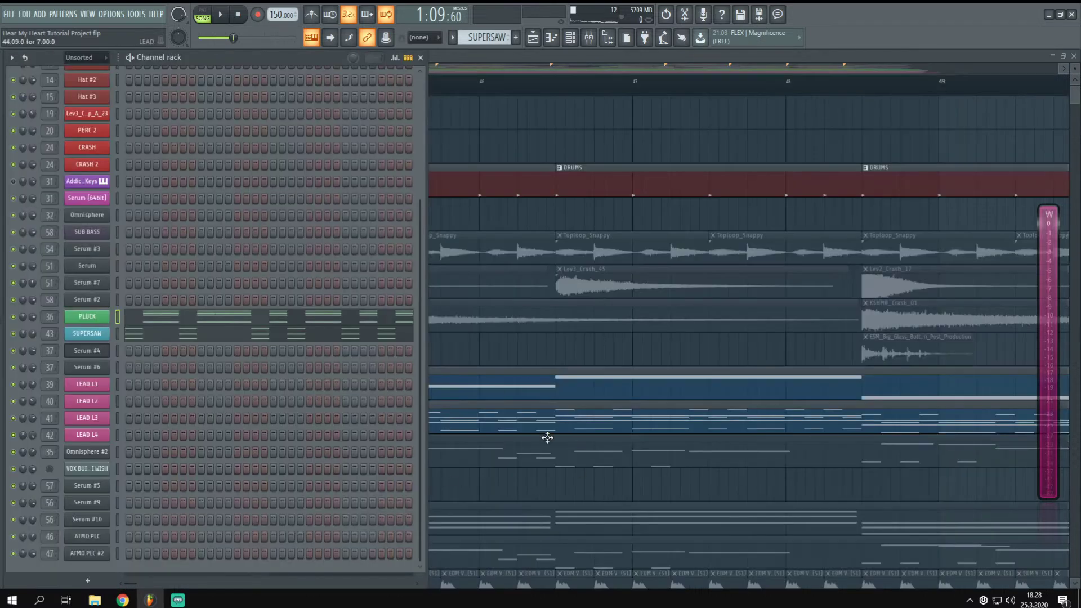
Step: Show the SUPERSAW channel's notes in the piano roll and play the drop with the PLUCK channel muted
click(137, 336)
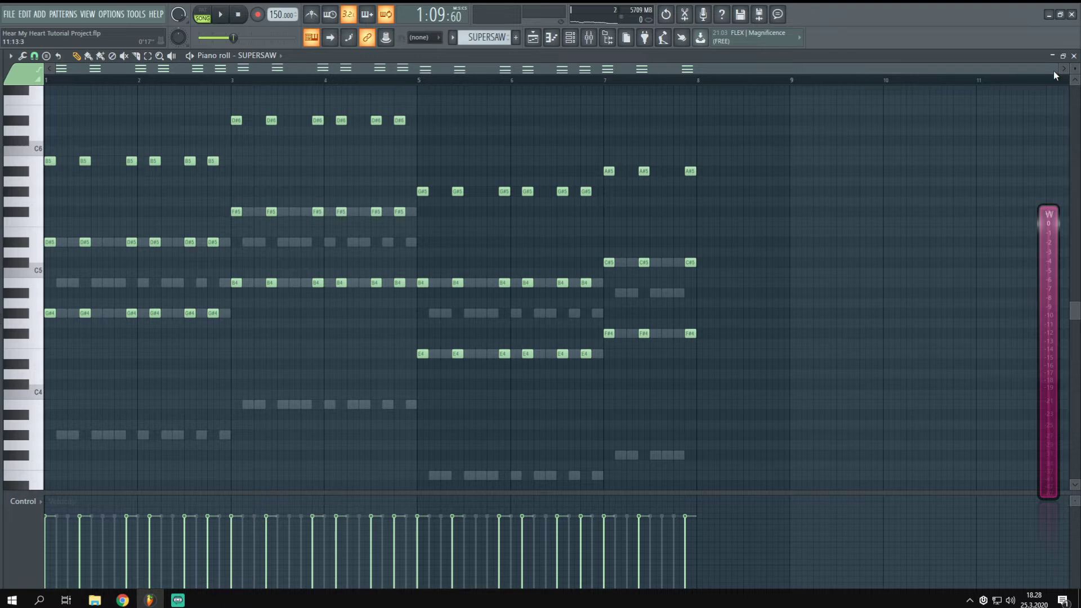
drag(1058, 70, 834, 69)
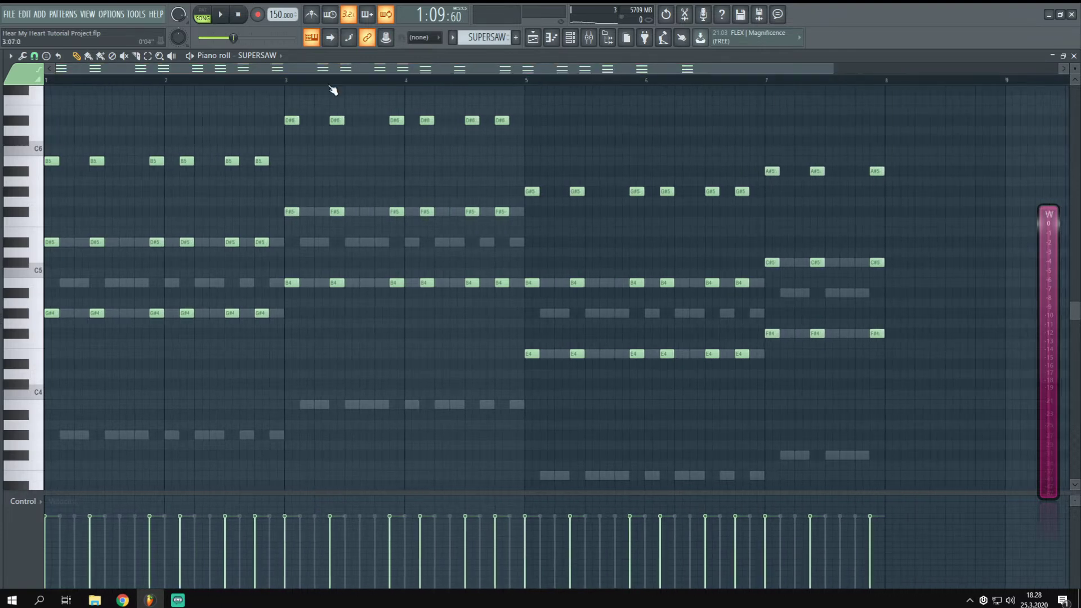
click(1073, 57)
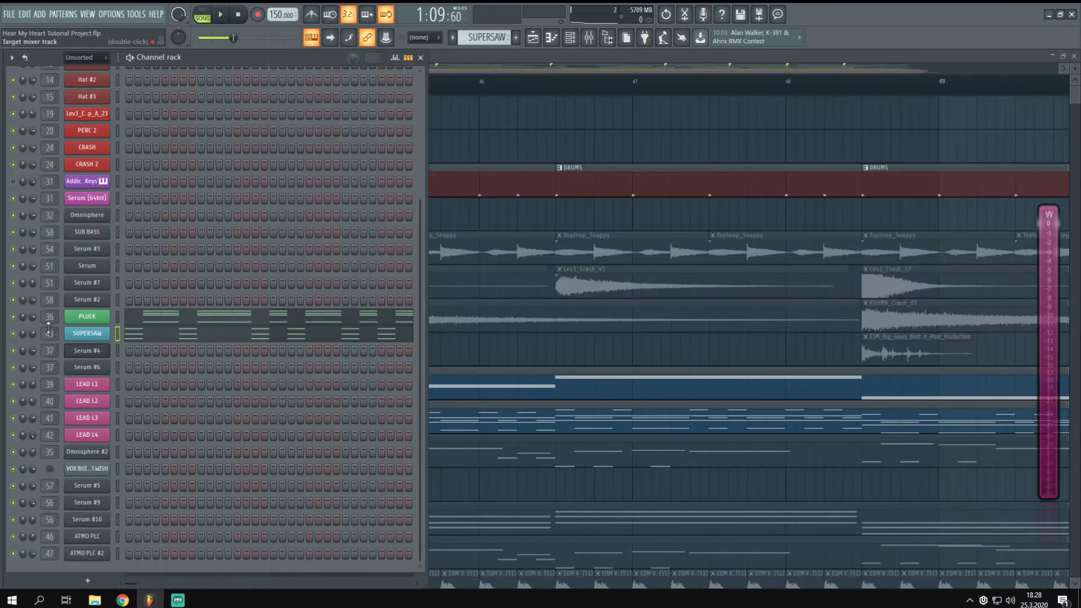
click(135, 336)
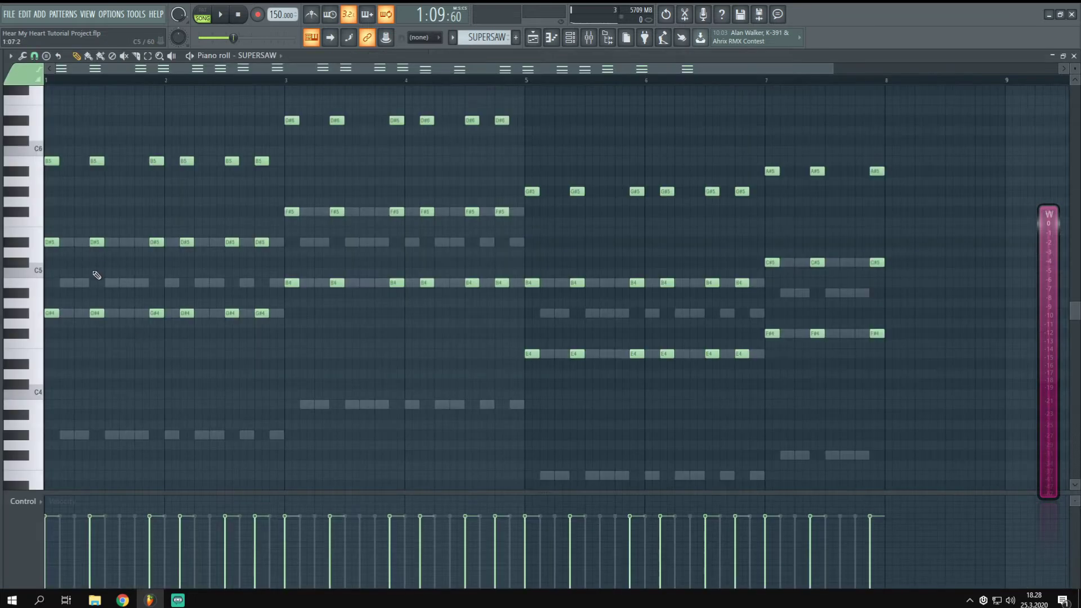
key(space)
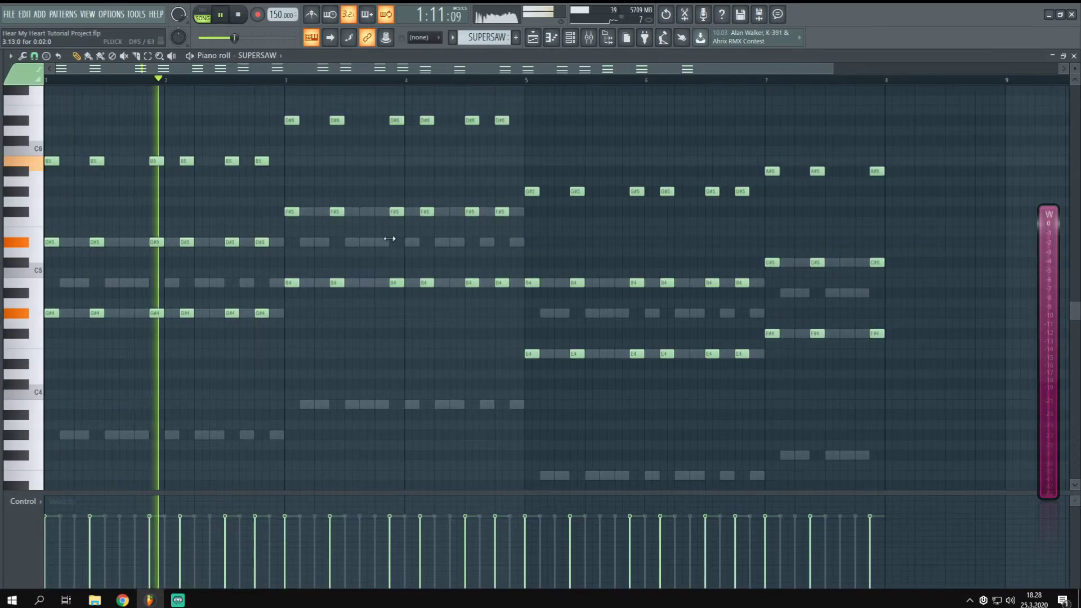
key(space)
Step: Play the drop while showing the PLUCK channel's notes in the piano roll, and return to the playlist
click(1074, 56)
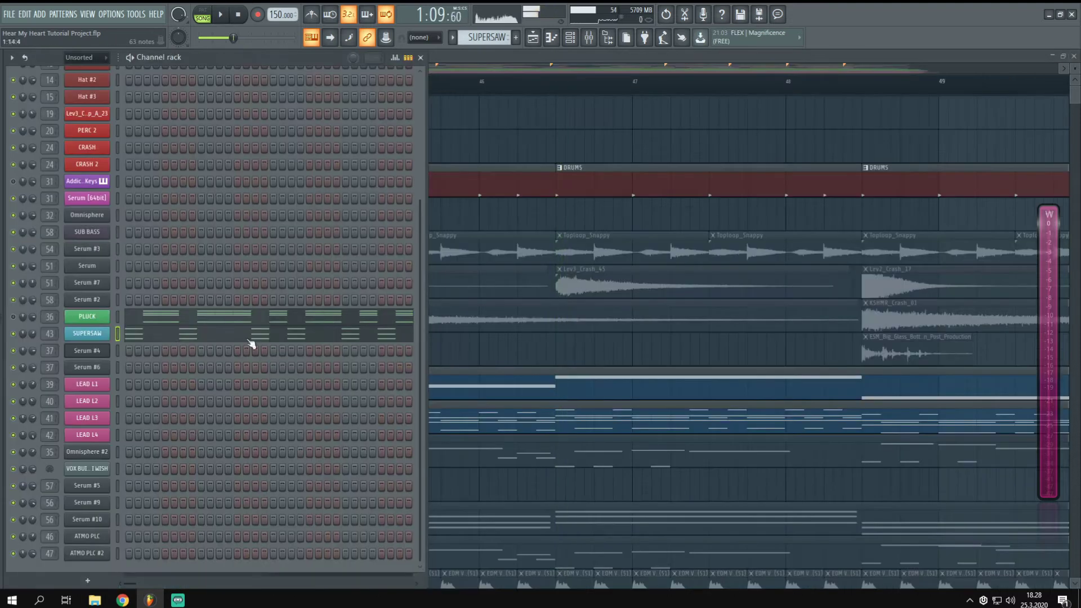
click(133, 315)
key(space)
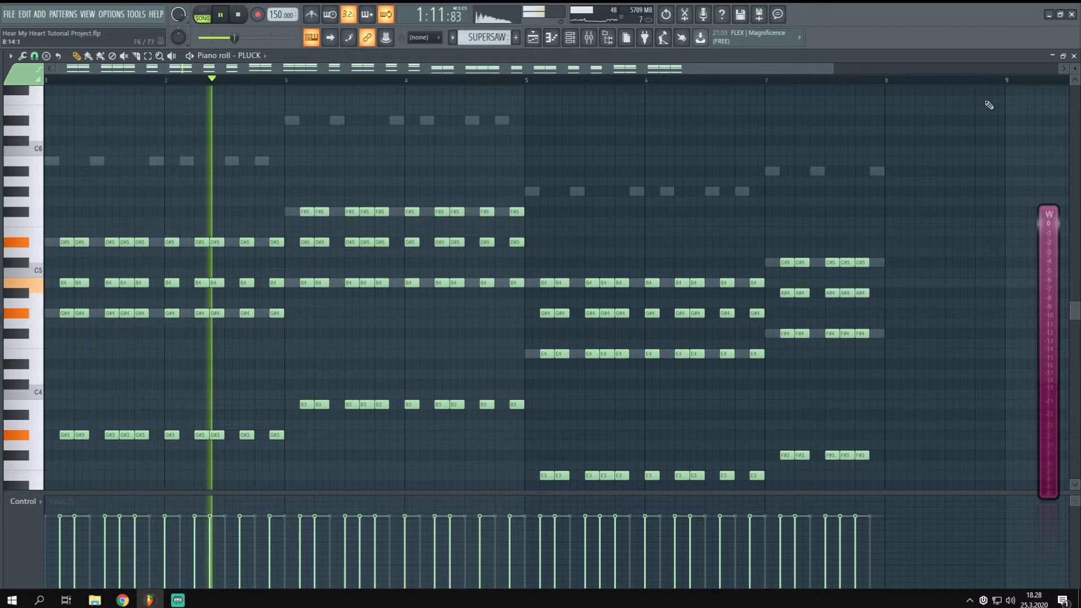
click(1074, 56)
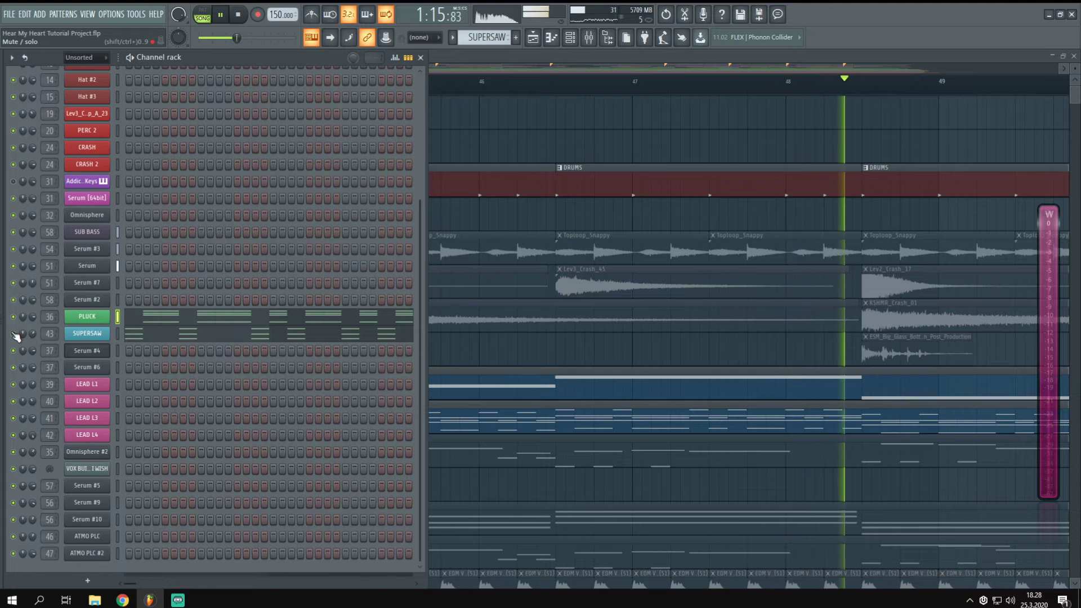
click(420, 57)
scroll(234, 394, down, 1)
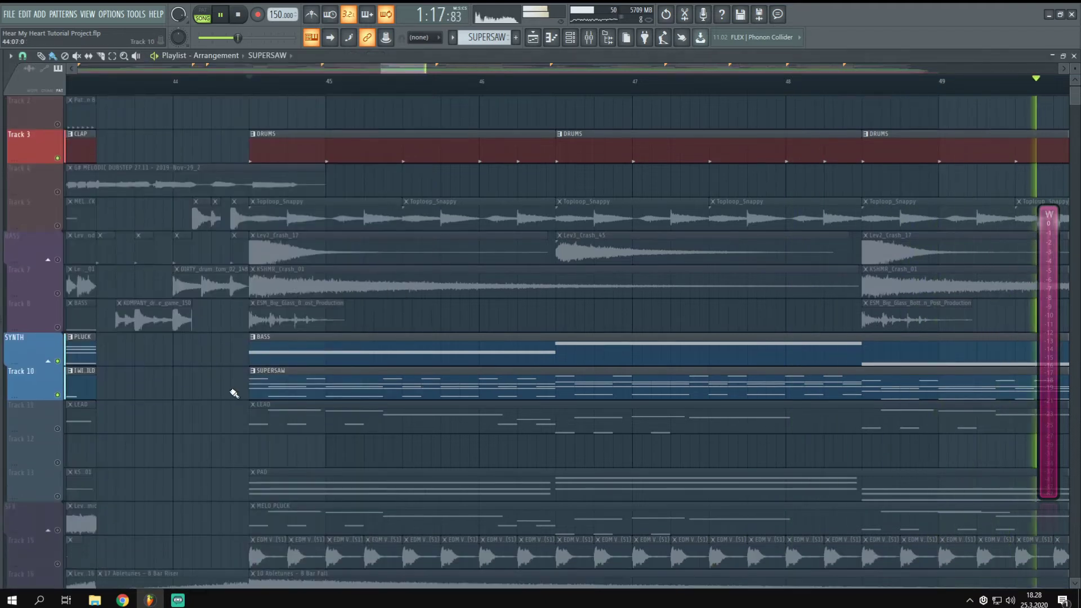
key(space)
Step: Play the drop with the LEAD on Track 11 added to the DRUMS, BASS and SUPERSAW tracks
key(space)
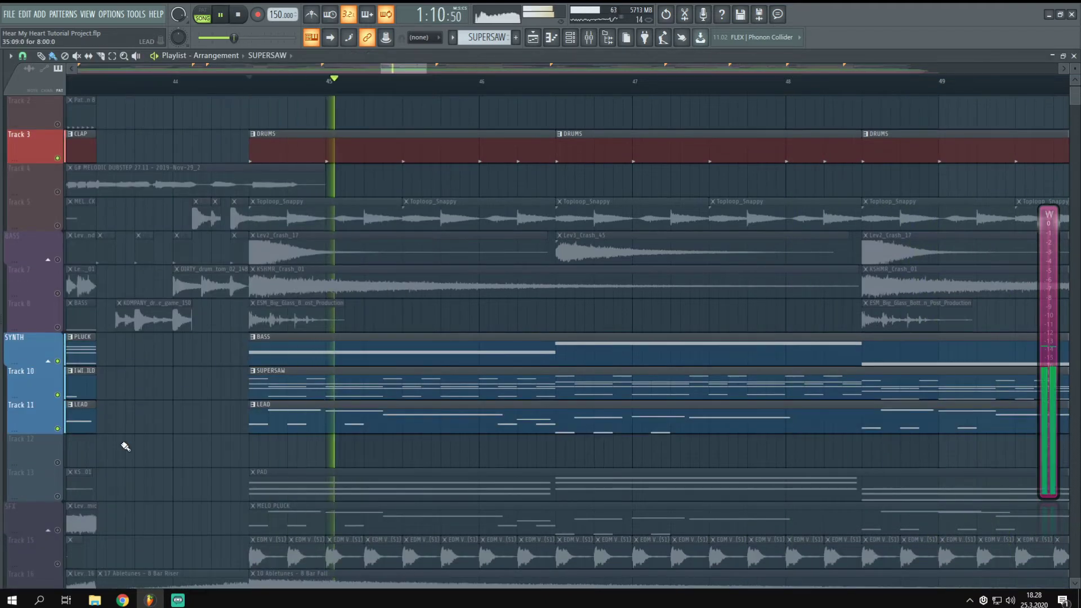
key(F9)
key(space)
key(F9)
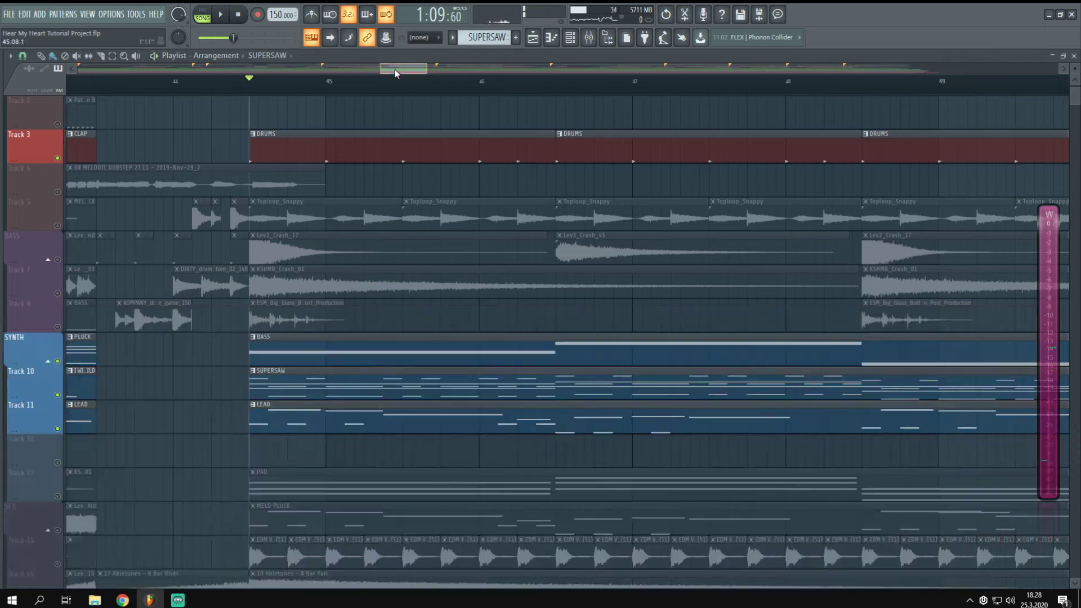
Step: Play the drop with the MELO PLUCK on the SFX track added to the drums, bass, supersaw and lead
key(space)
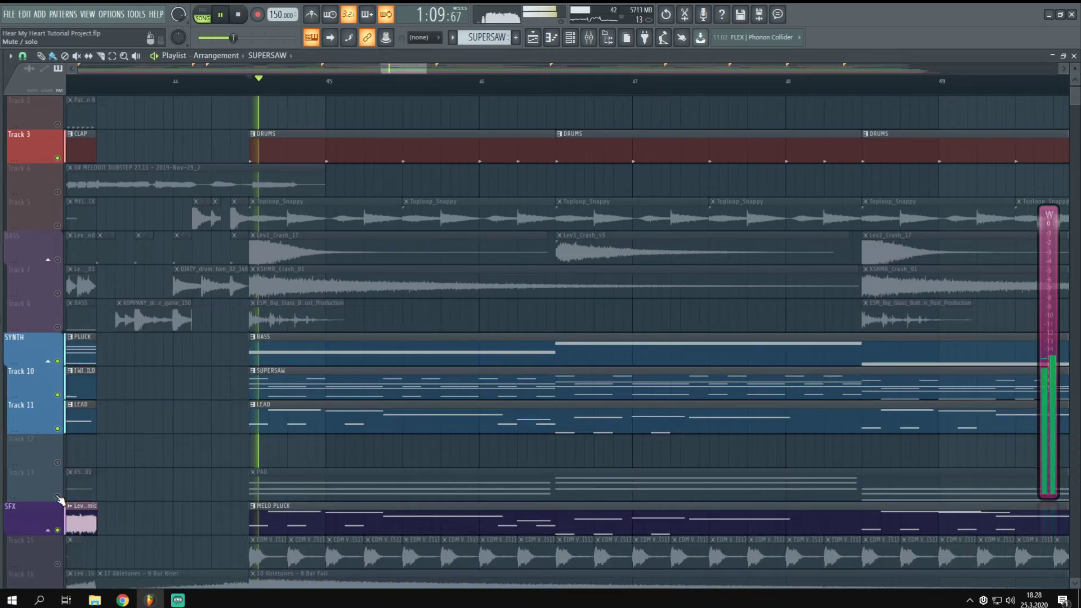
key(F9)
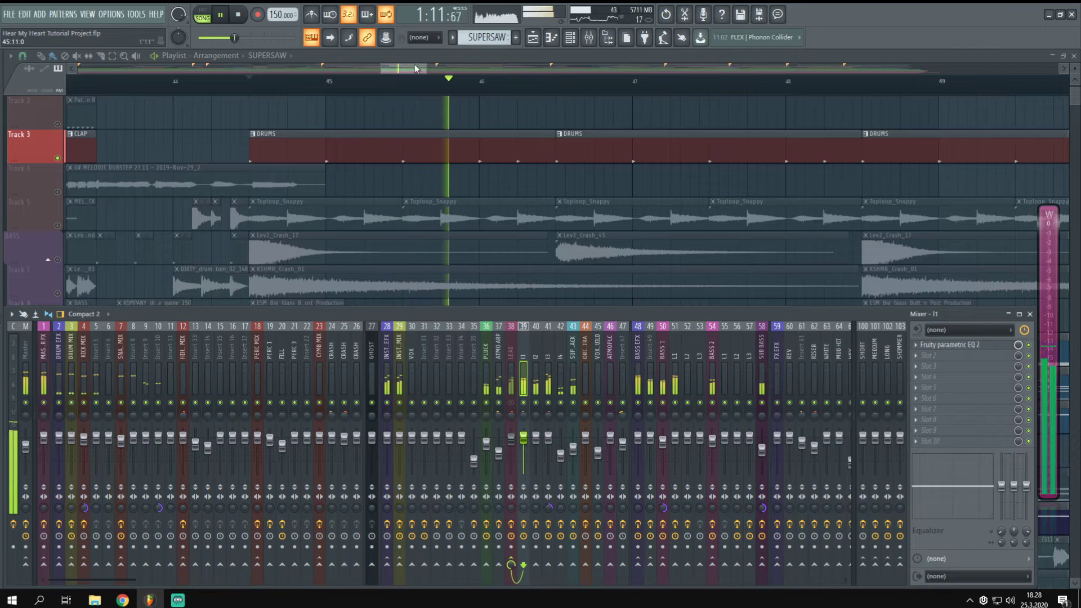
key(F9)
key(space)
scroll(284, 416, down, 1)
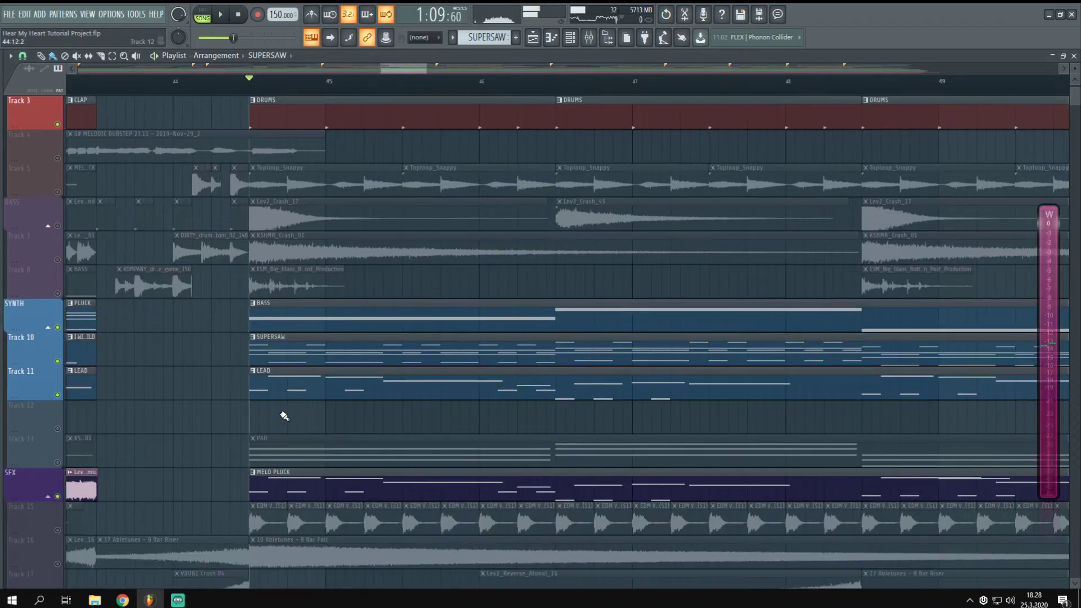
key(space)
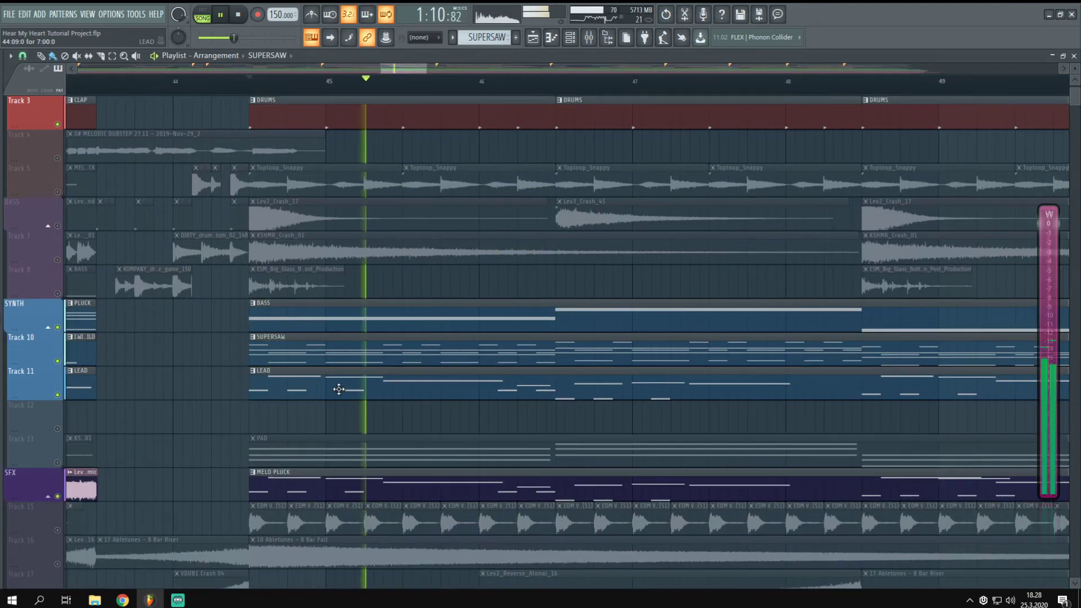
scroll(403, 96, down, 2)
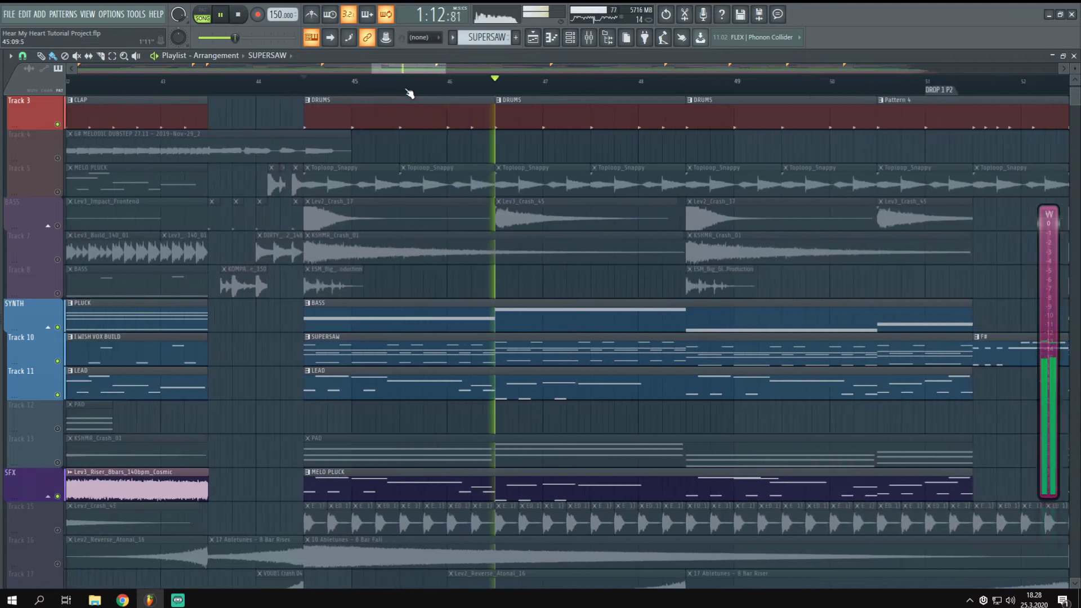
key(space)
Step: Unmute all playlist tracks and bring up the mixer
click(57, 463)
key(F9)
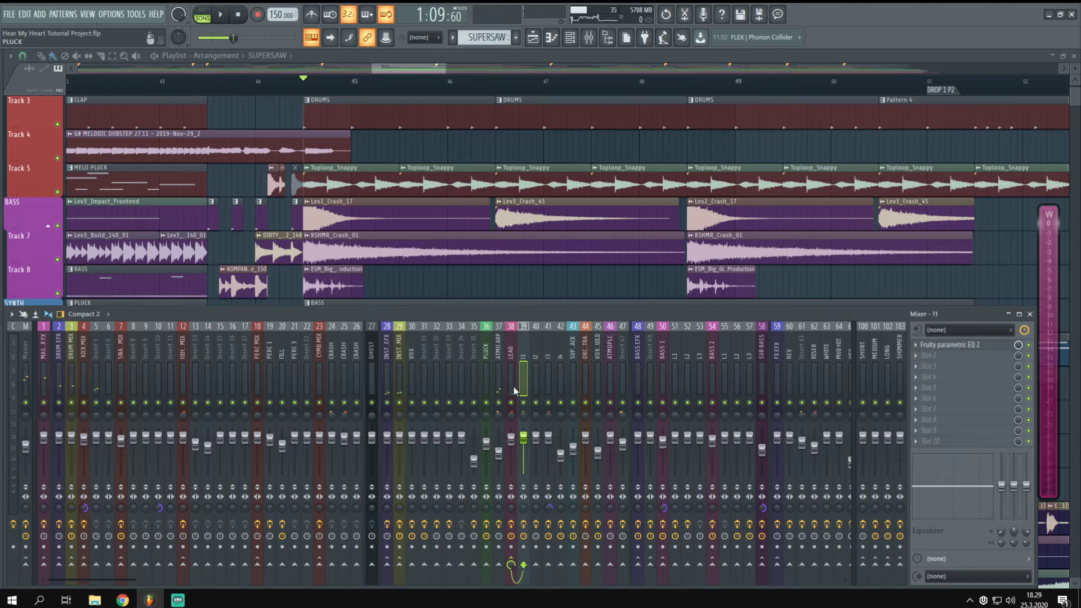
Step: Play the drop with only the PAD on Track 13 soloed, select mixer insert 35, and unsolo the track
key(F9)
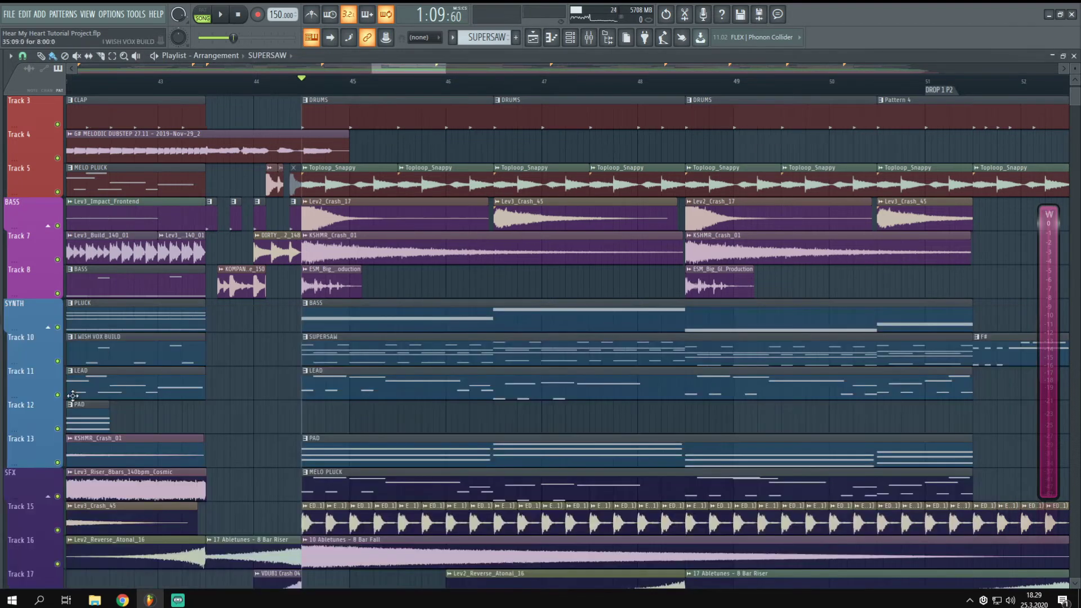
right_click(57, 463)
key(F9)
key(space)
click(473, 385)
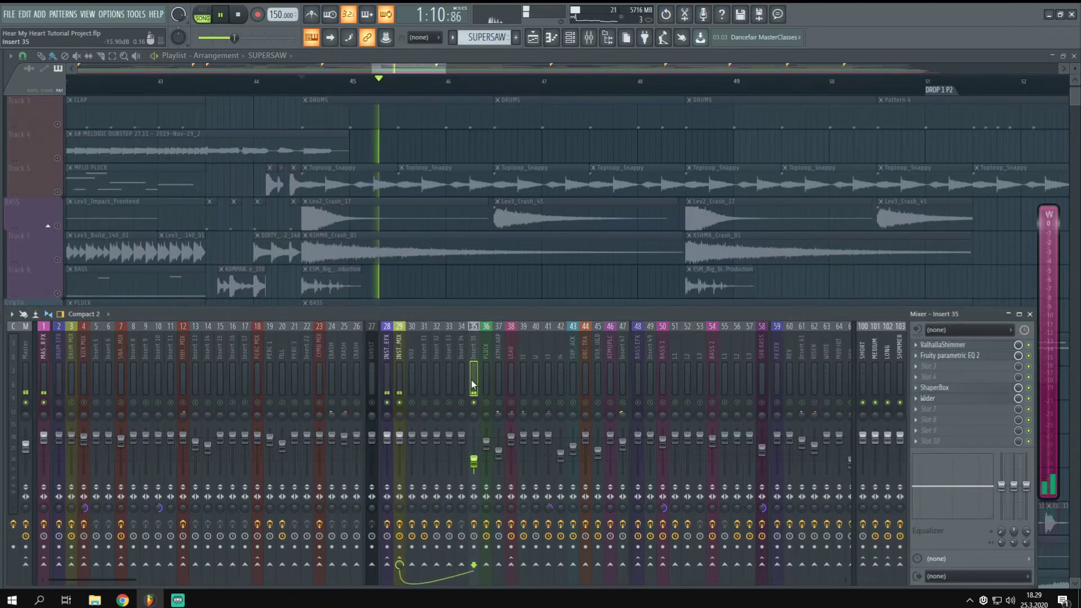
key(F9)
click(58, 464)
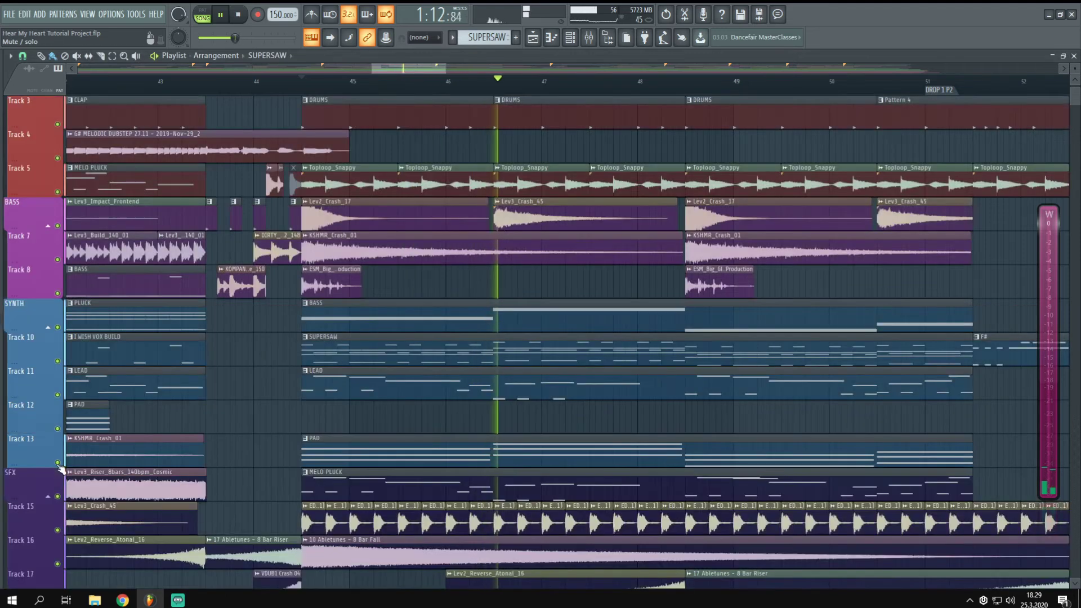
Step: Play the drop from its start with all playlist tracks active and show the mixer meters
key(space)
key(space)
key(F9)
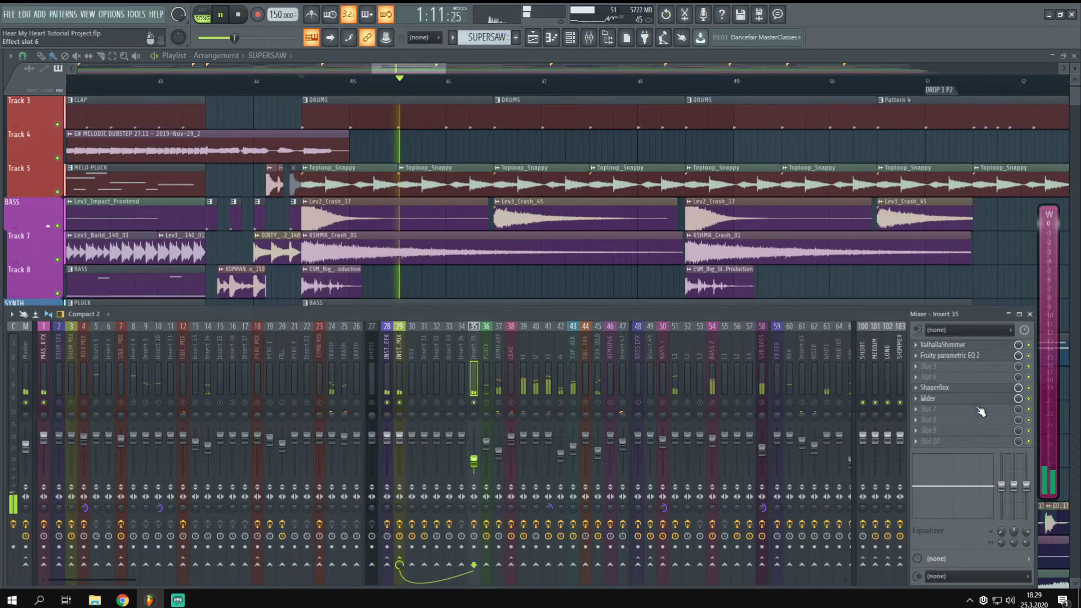
key(space)
Step: View the second ShaperBox effect on the LEAD insert, close it, and reselect insert 35
click(512, 386)
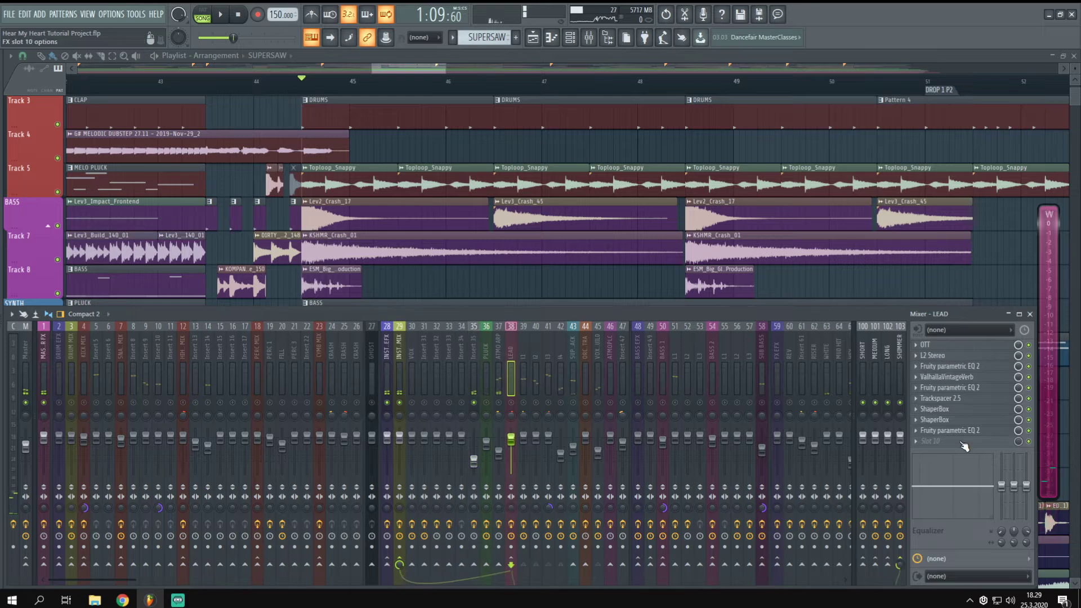
click(937, 422)
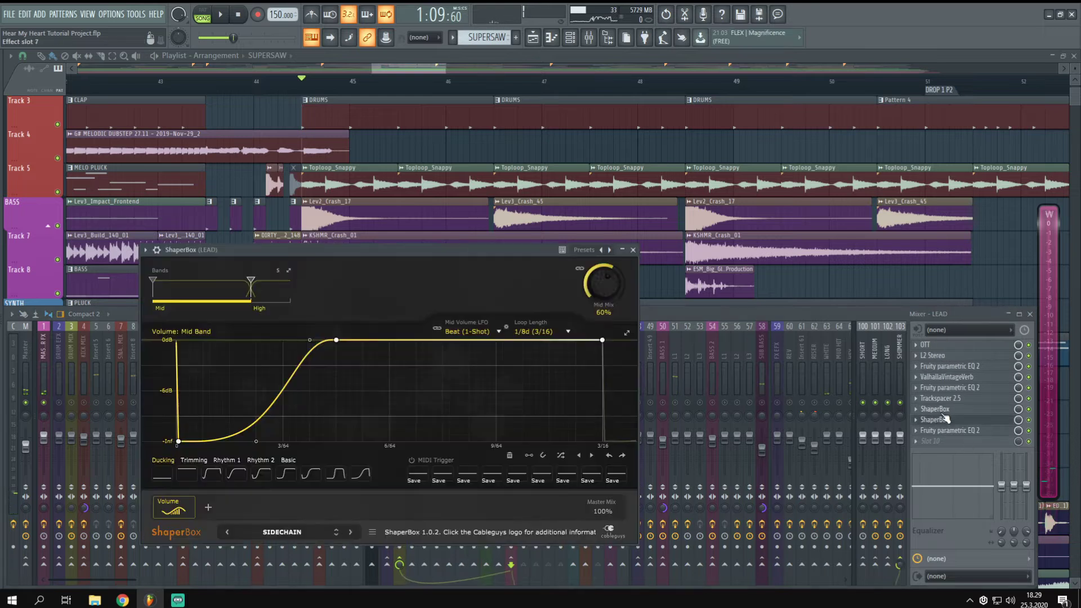
click(635, 248)
click(476, 391)
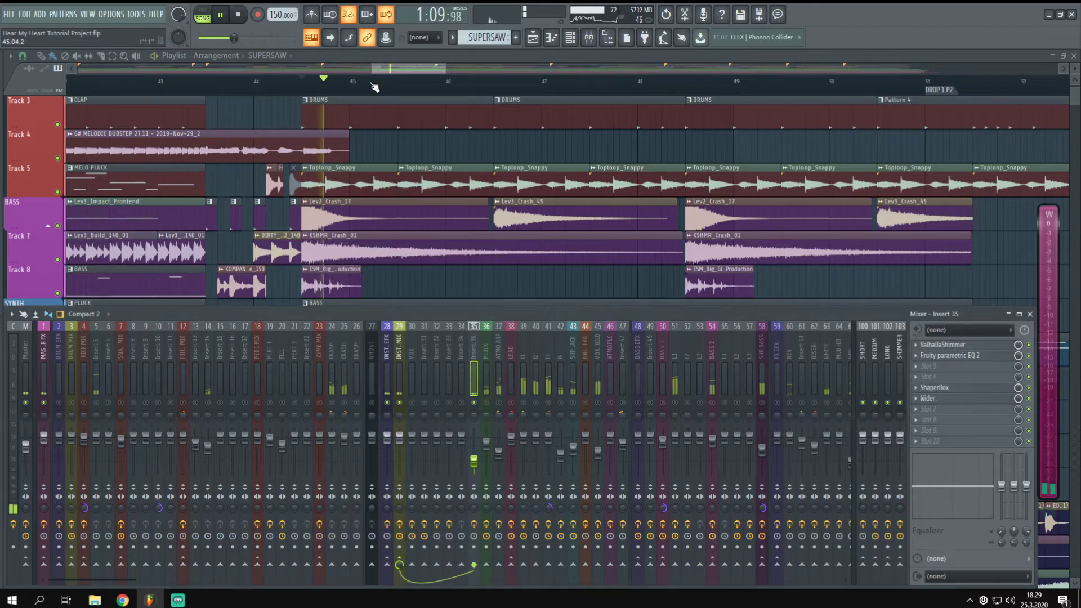
Step: Play the drop with insert 35 and the PLUCK and LEAD inserts muted in the mixer
key(space)
key(F9)
key(F9)
key(space)
right_click(475, 402)
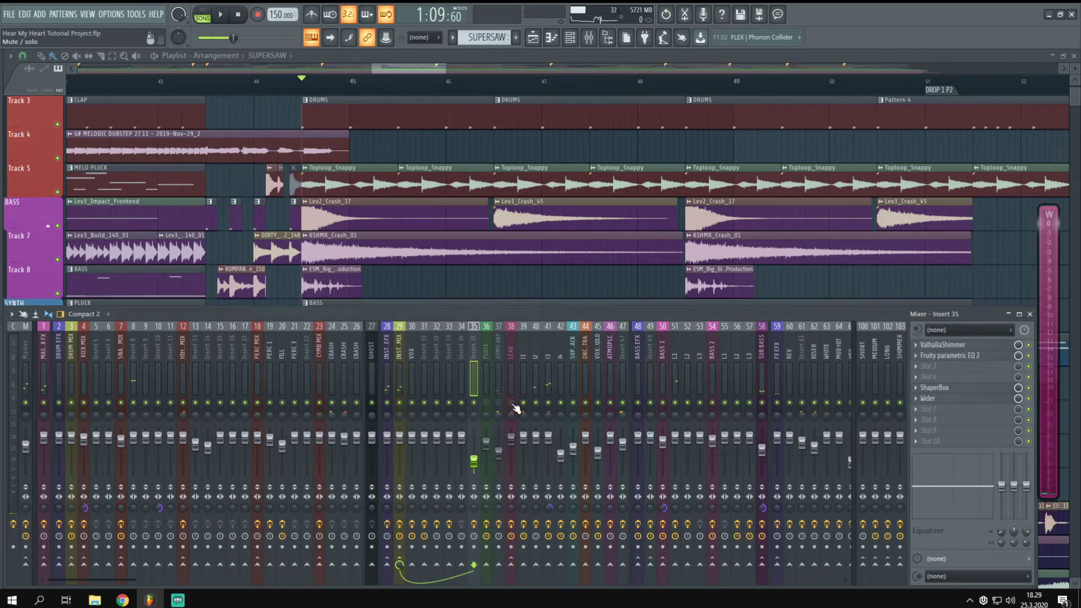
key(space)
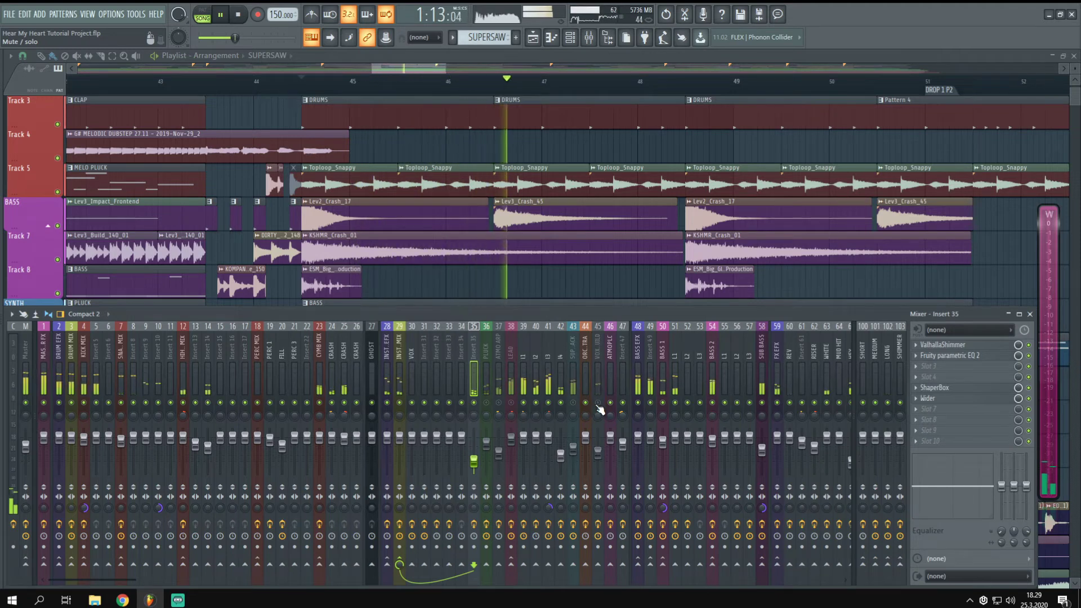
key(space)
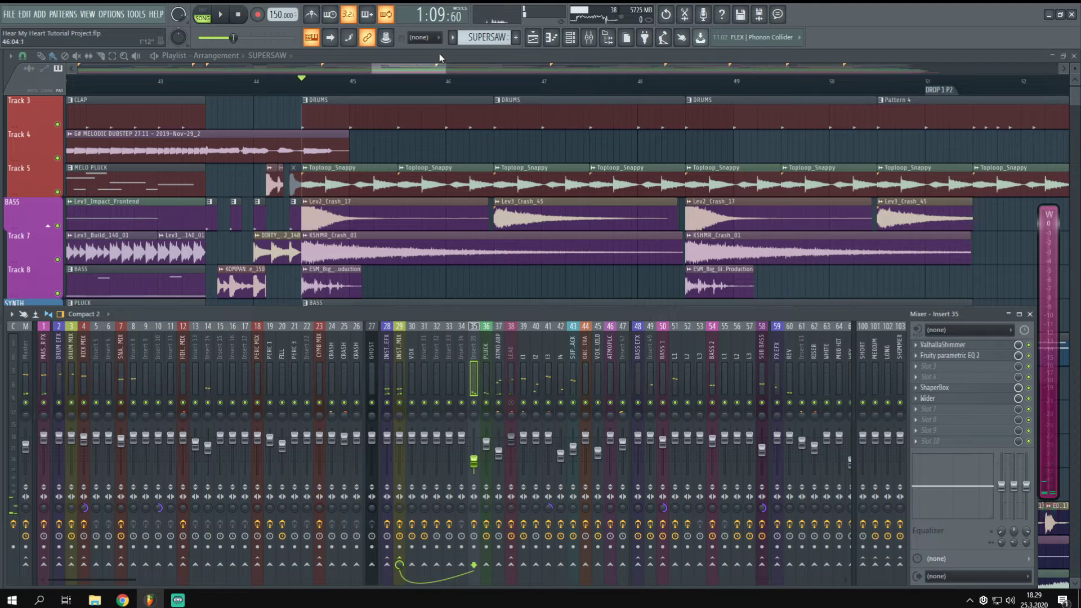
Step: Hide the mixer and look over the drop's playlist tracks from DRUMS down to SFX
key(F9)
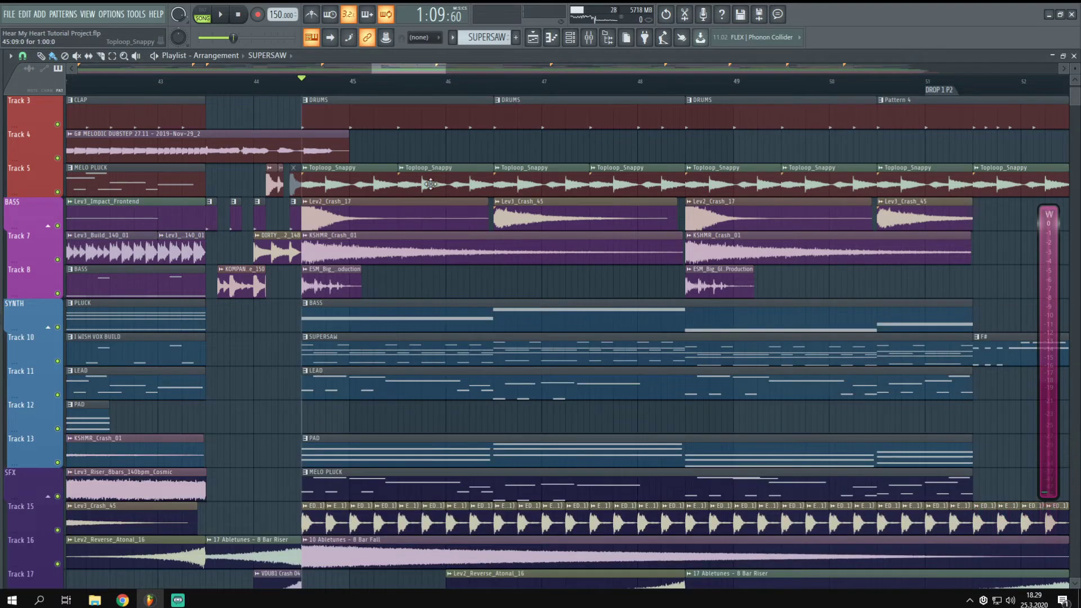
scroll(430, 184, down, 3)
scroll(398, 394, up, 5)
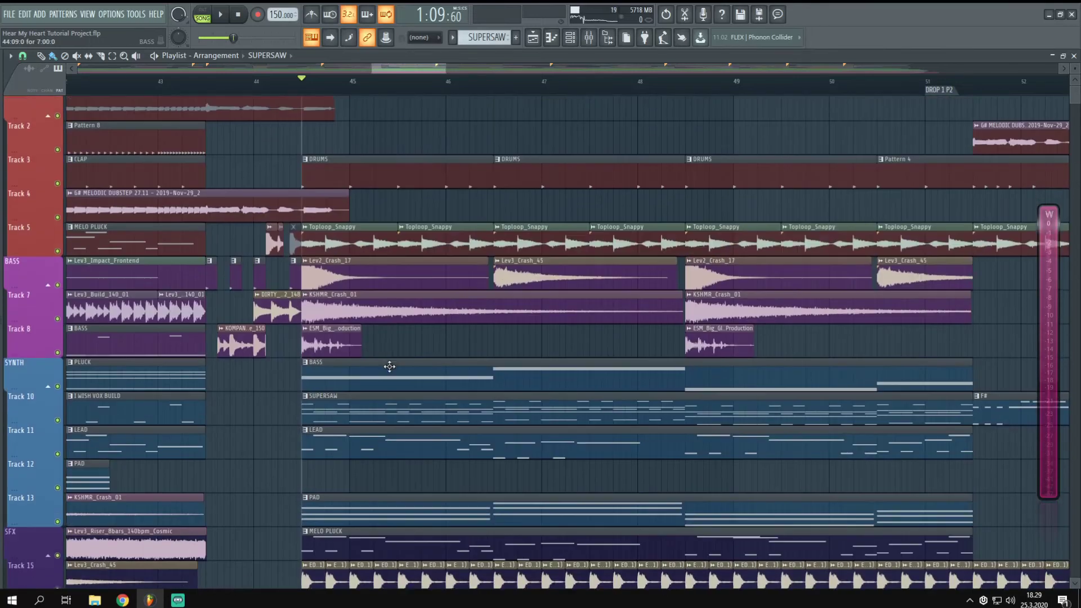
scroll(402, 85, down, 3)
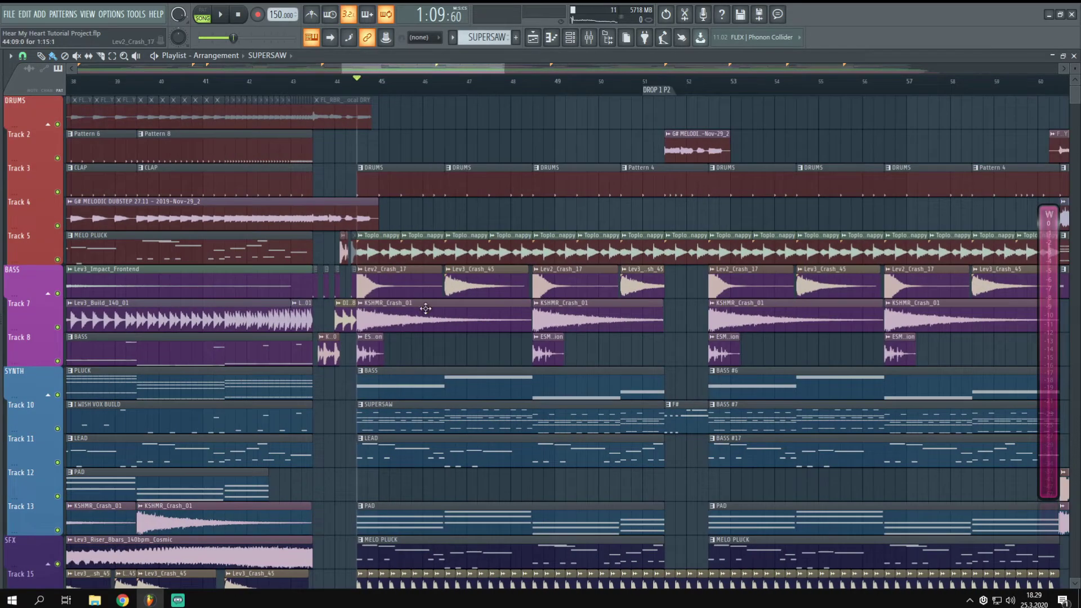
scroll(425, 308, down, 5)
scroll(347, 82, up, 4)
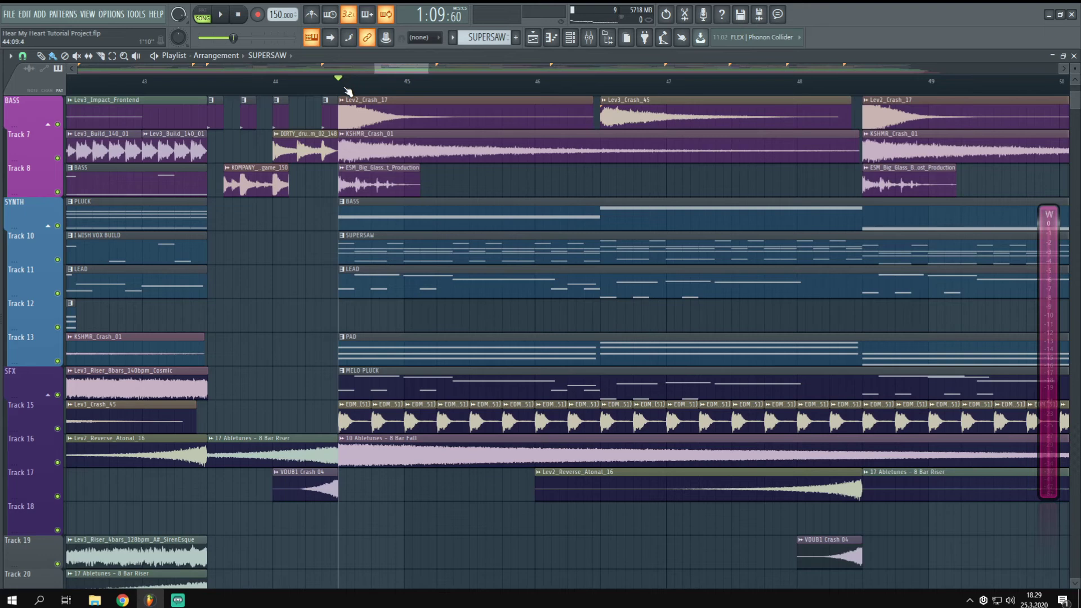
Step: Check the FX EFX insert in the mixer and examine the drop's crash, riser and fall clips in the playlist
key(F9)
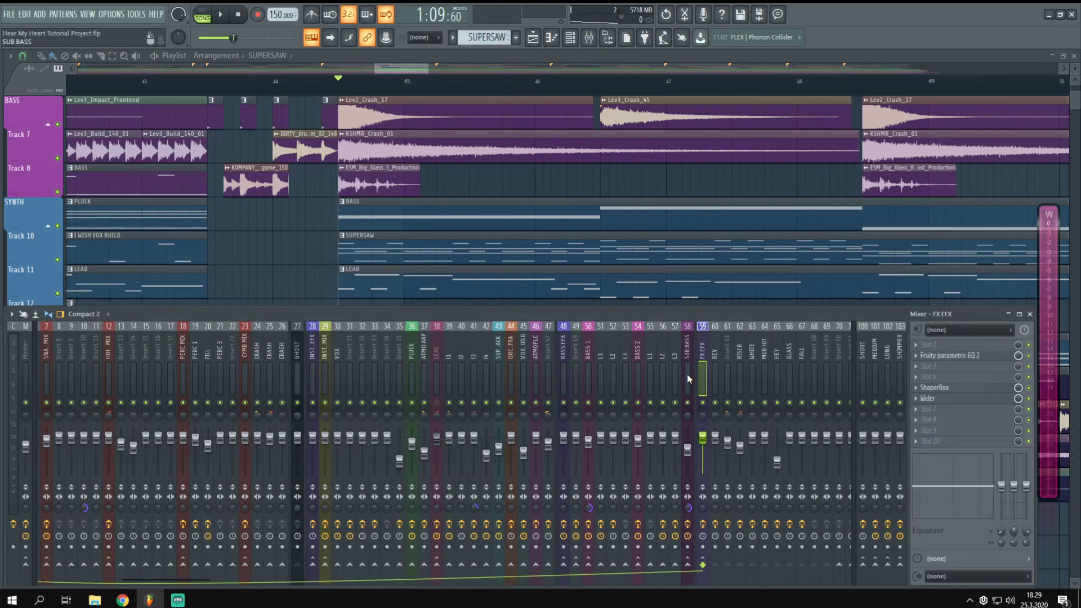
key(F9)
scroll(394, 84, down, 2)
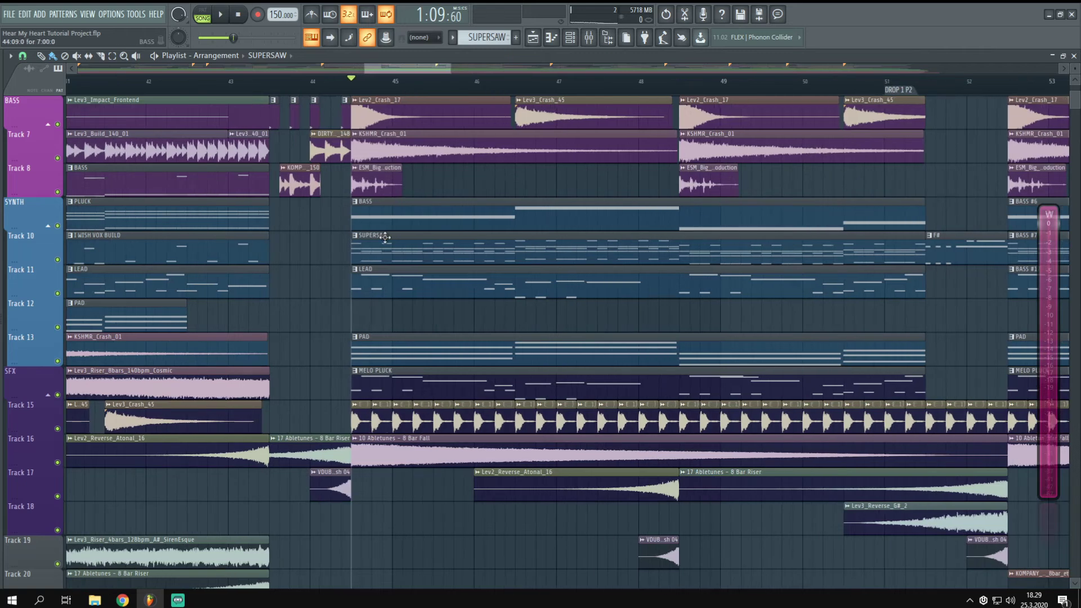
scroll(422, 398, down, 7)
scroll(422, 398, down, 4)
scroll(394, 383, up, 12)
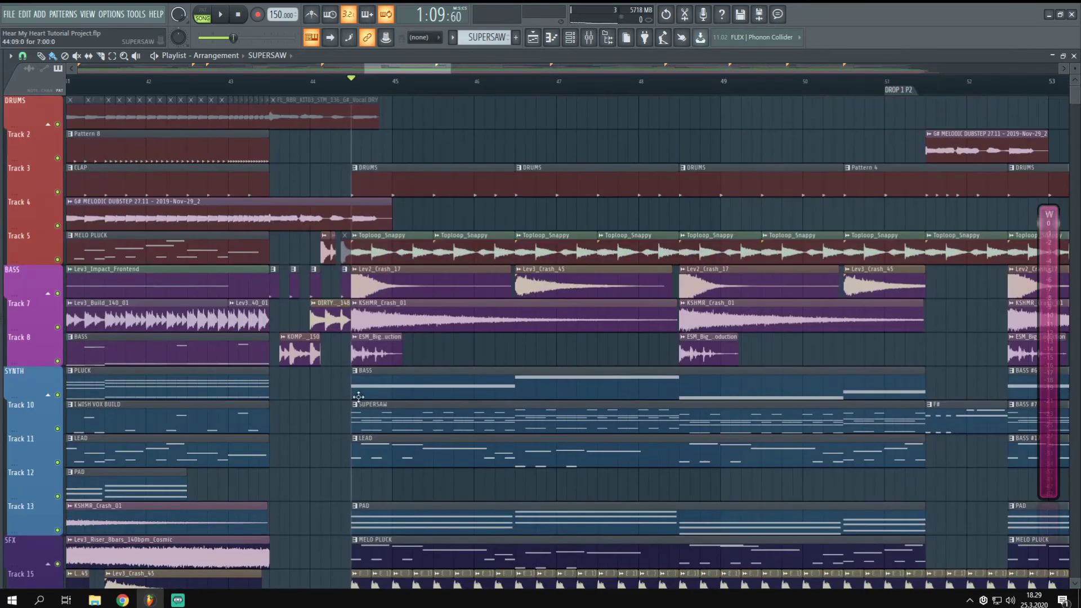
scroll(386, 73, up, 1)
scroll(398, 333, down, 10)
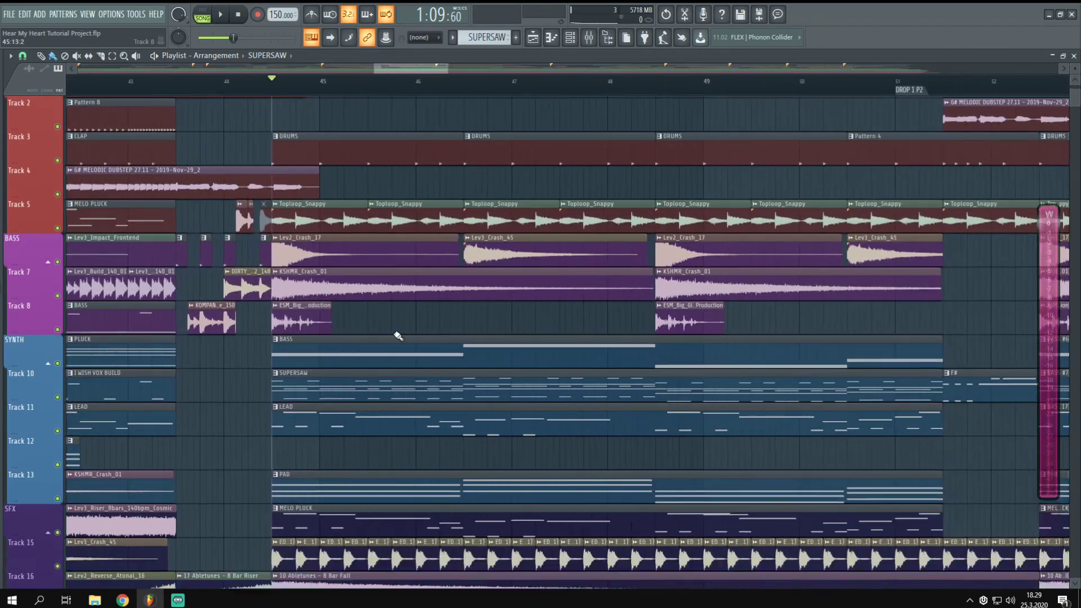
Step: Solo the FX EFX mixer insert and play the effects from the start of the drop
key(F9)
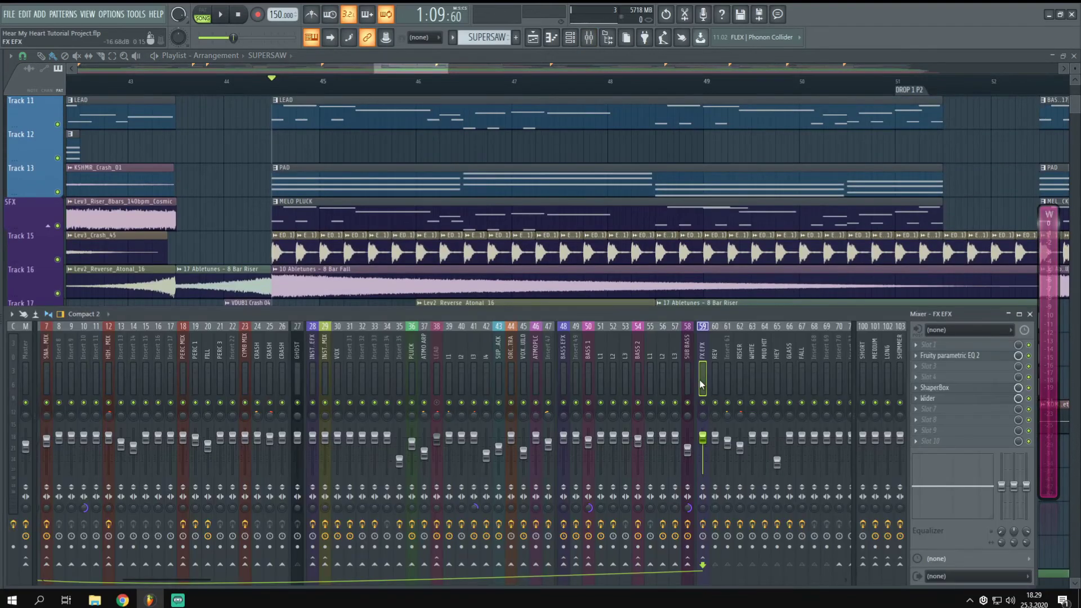
key(space)
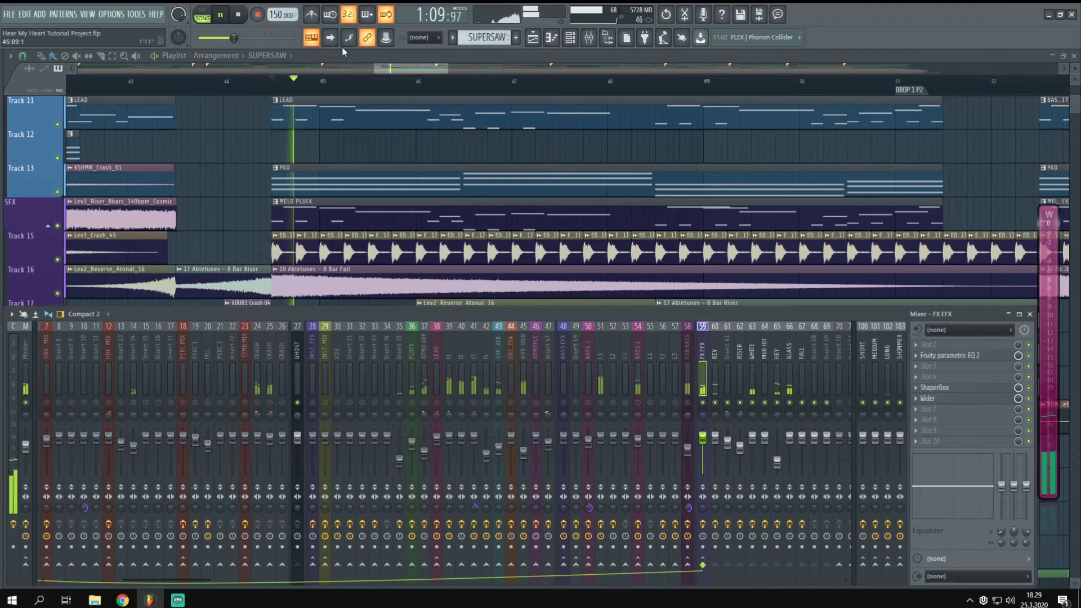
click(398, 76)
click(270, 79)
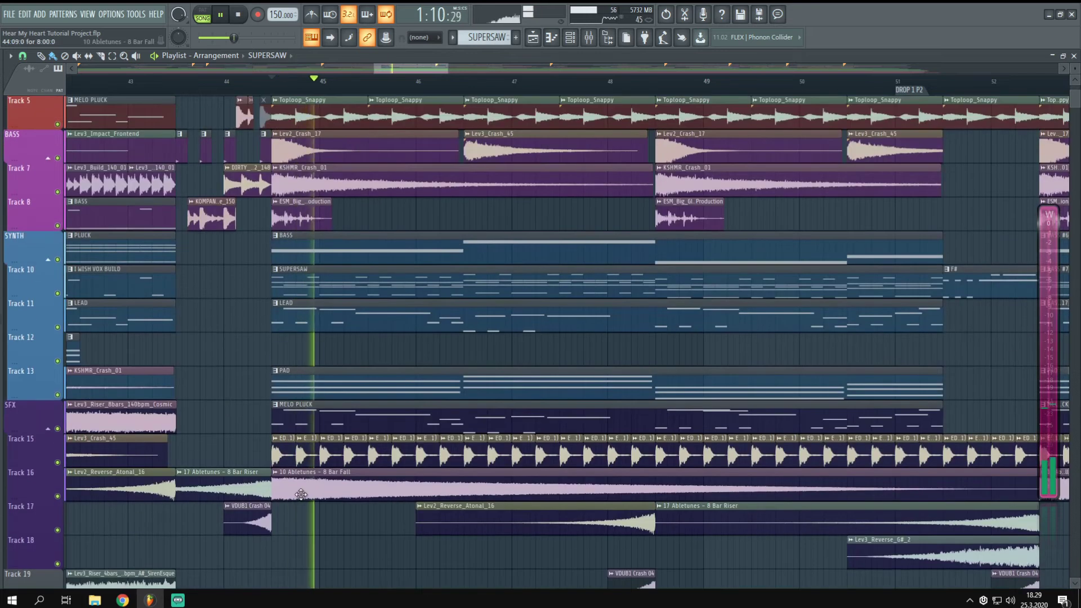
scroll(269, 458, up, 6)
key(space)
Step: Open the EDM Vocals (51) sample from Track 15, preview its waveform, and close it
double_click(274, 457)
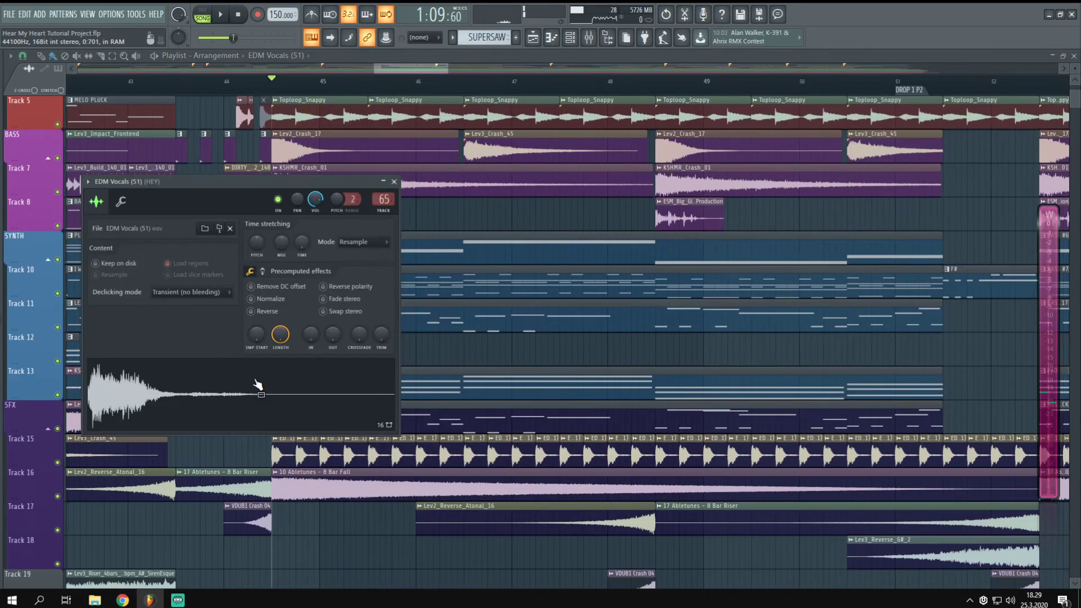
click(257, 385)
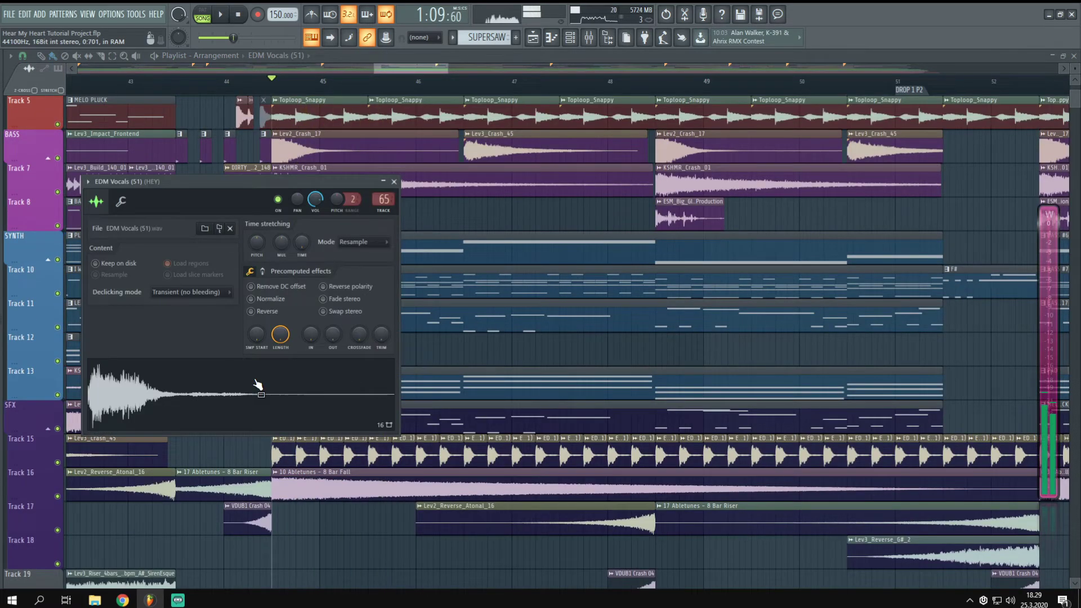
click(394, 182)
scroll(306, 546, up, 2)
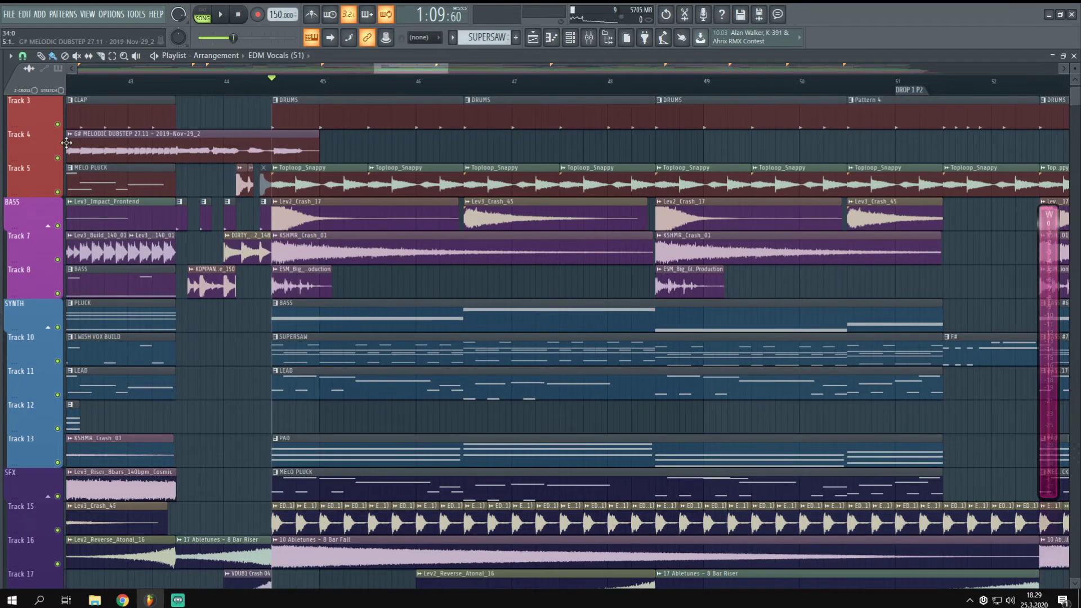
Step: Unsolo the FX EFX insert and play the drop with the INST EFX and BASS EFX inserts muted
key(F9)
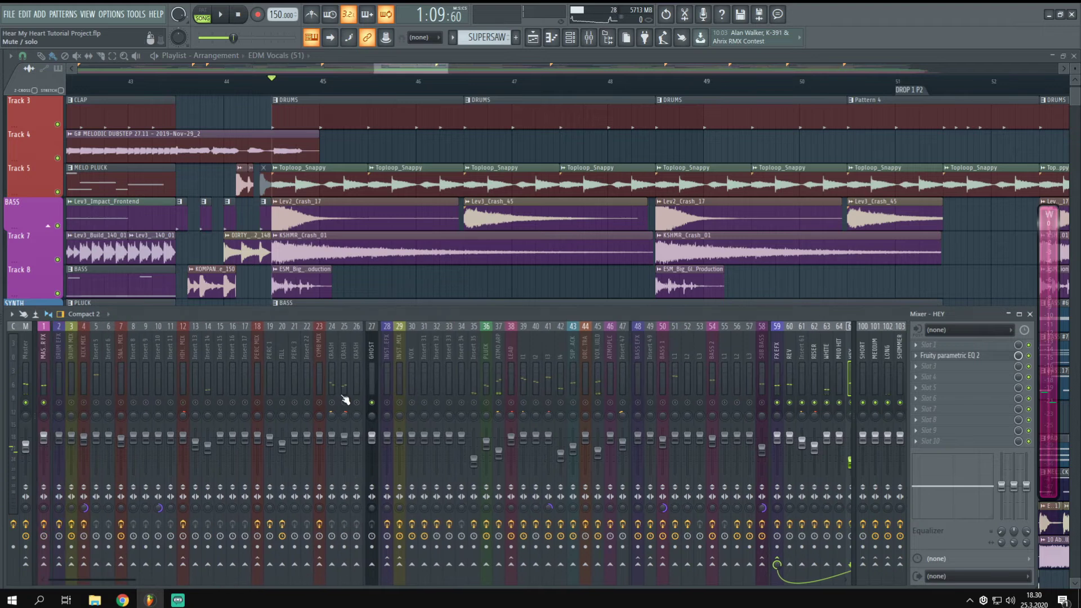
right_click(386, 403)
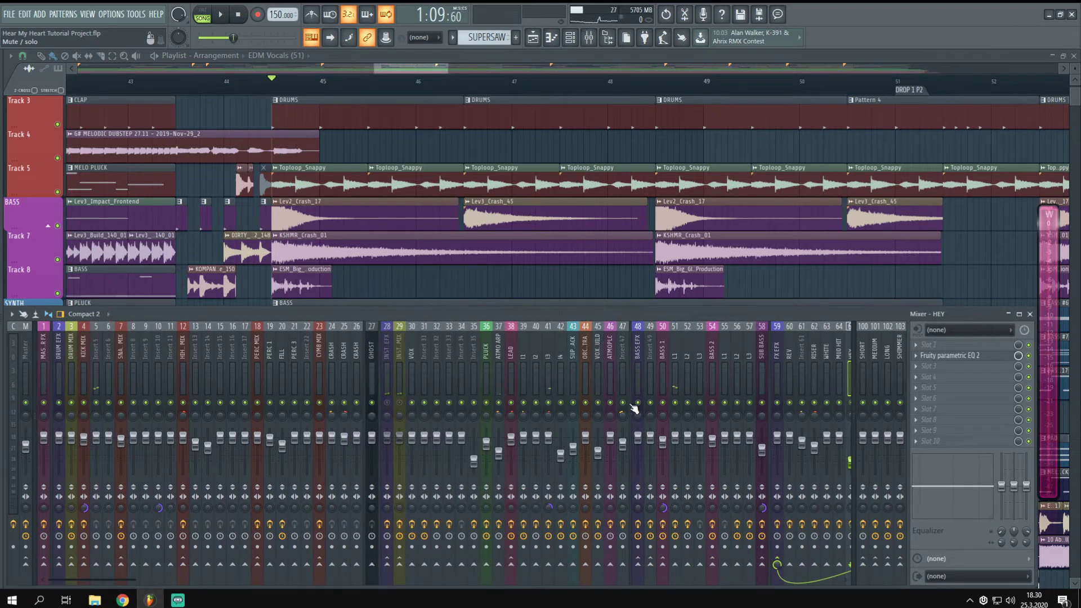
key(space)
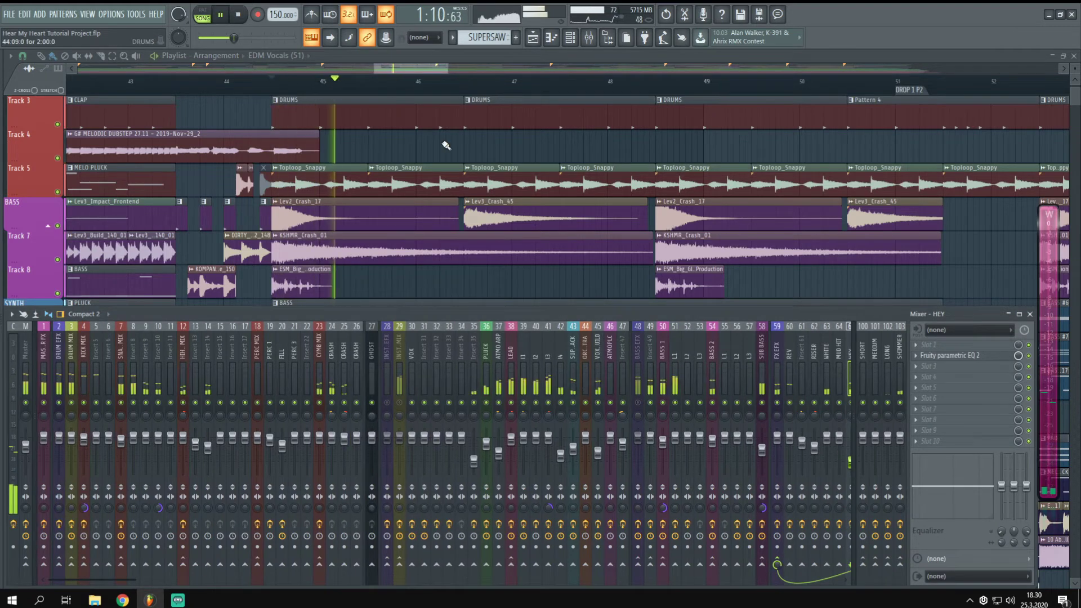
scroll(478, 403, right, 1)
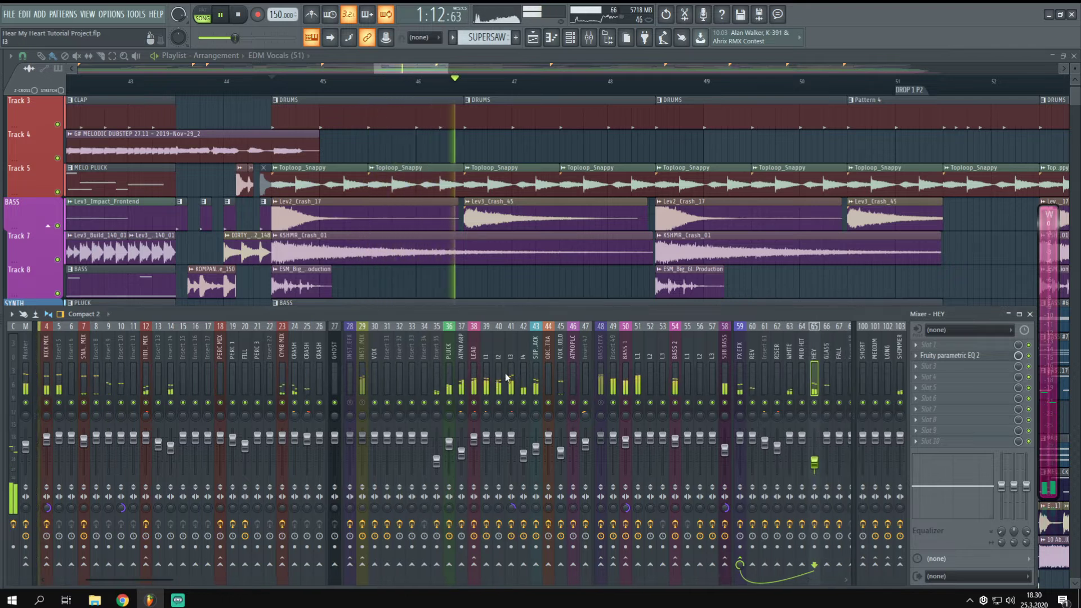
key(space)
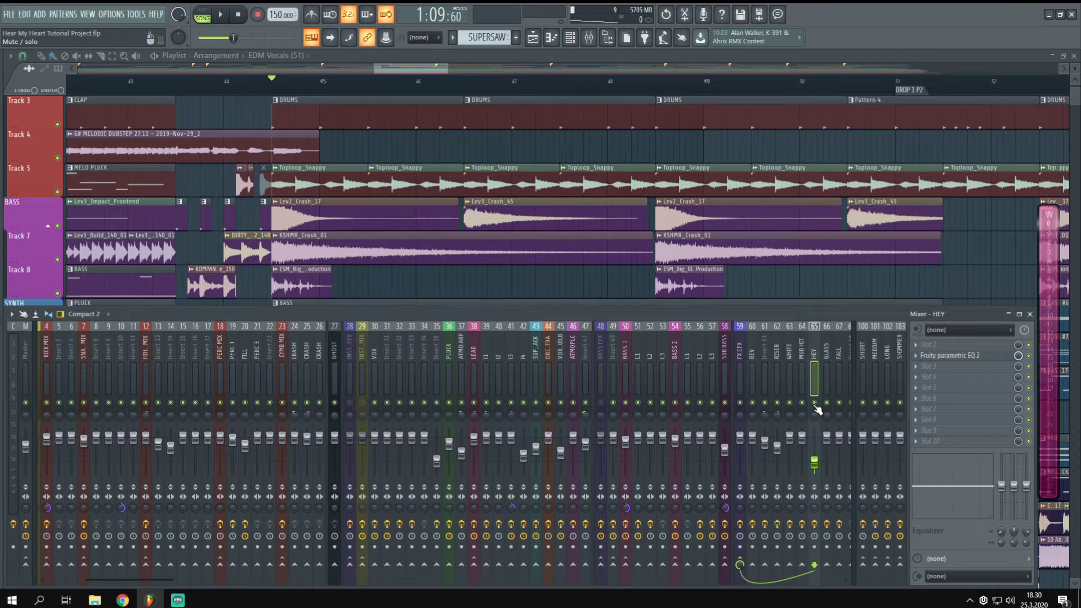
Step: Play the drop with the HEY insert muted and unmuted to compare the vocal chop's effect
key(space)
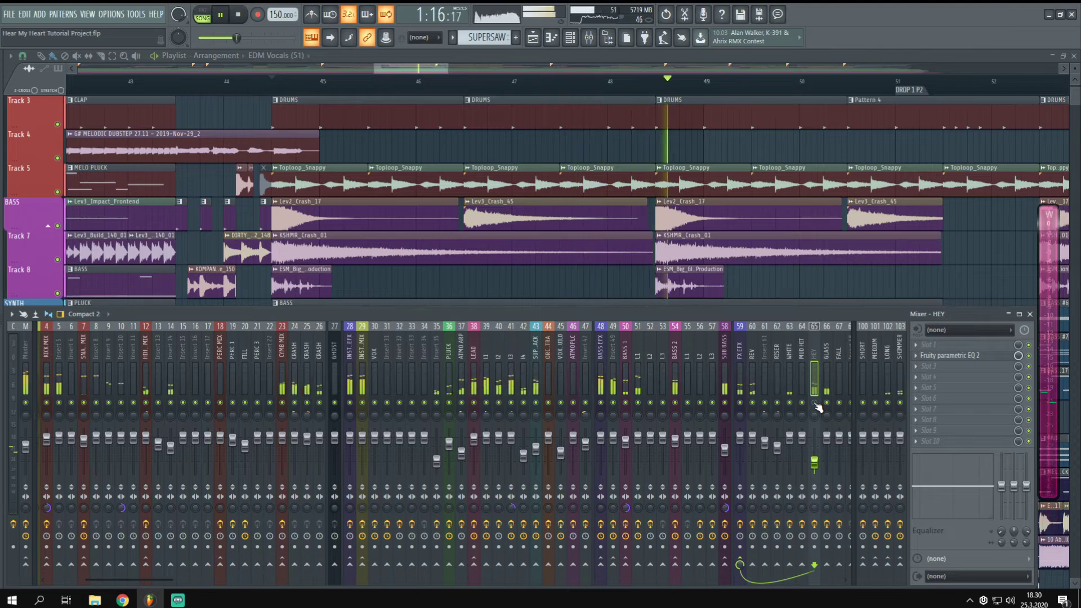
key(space)
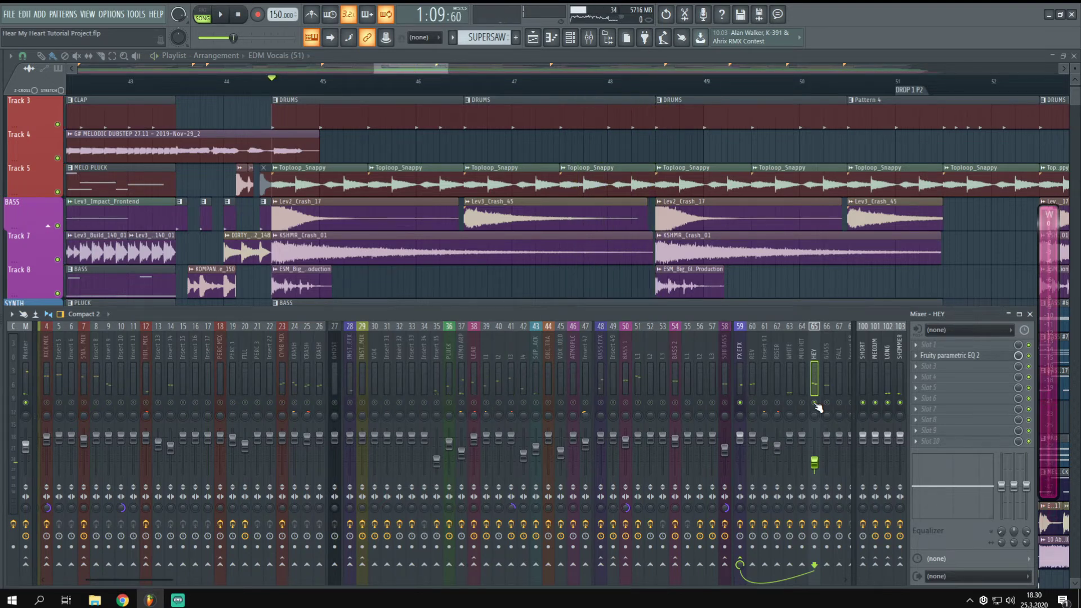
key(space)
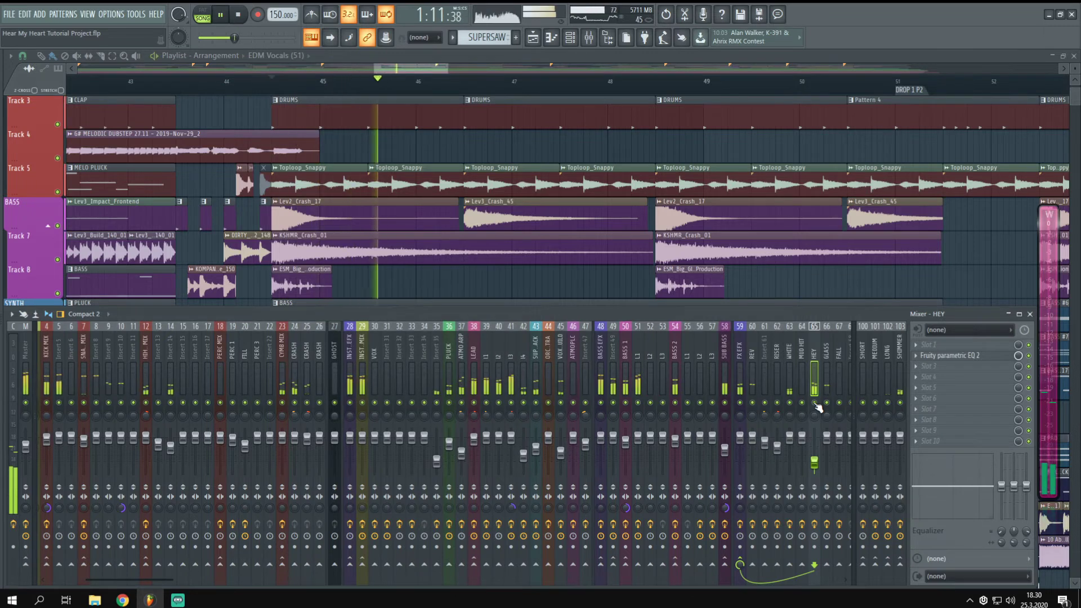
right_click(814, 403)
right_click(814, 403)
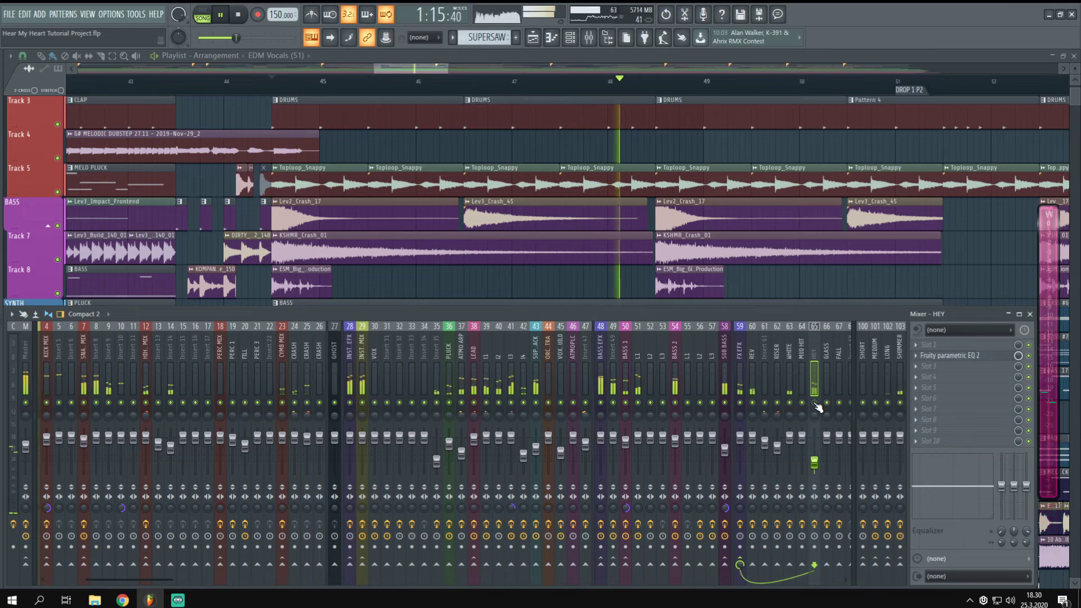
key(space)
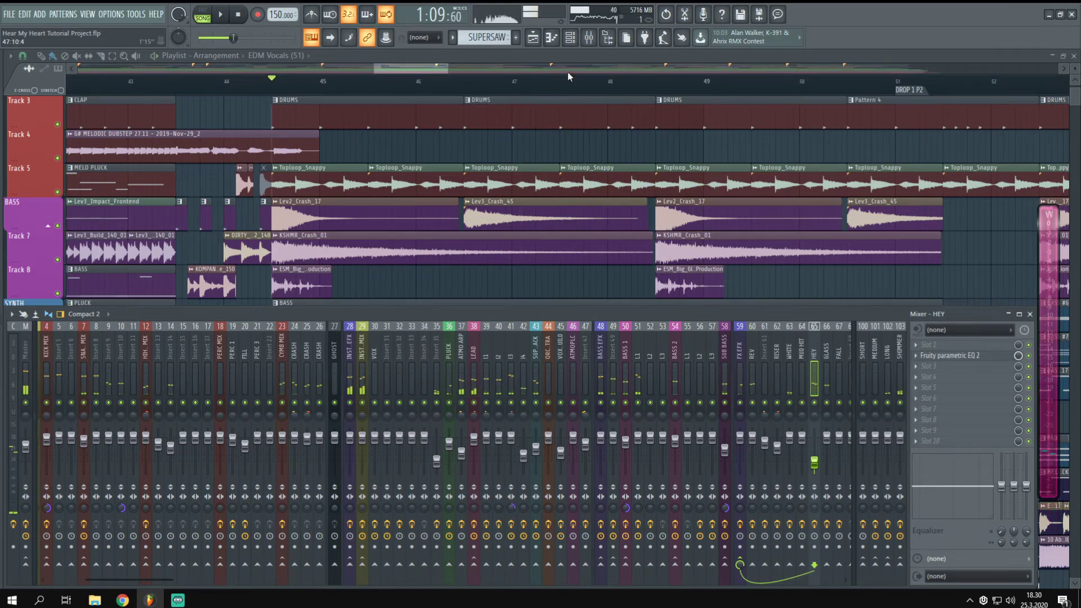
Step: Close the mixer and play the break just after the DROP 1 P2 marker in the playlist
scroll(565, 69, down, 4)
key(F9)
scroll(516, 417, down, 4)
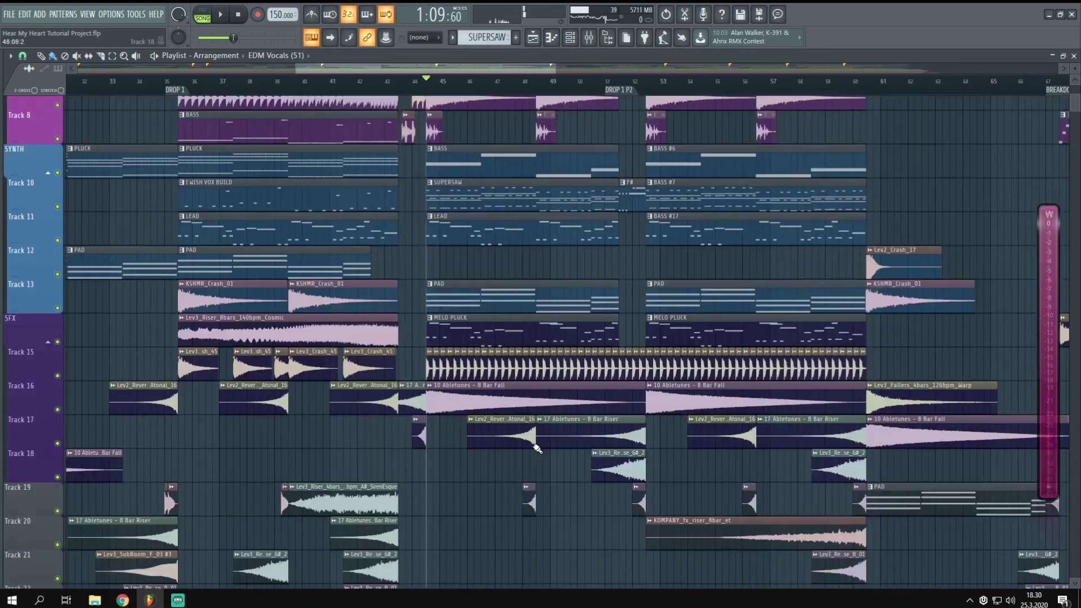
scroll(532, 372, up, 3)
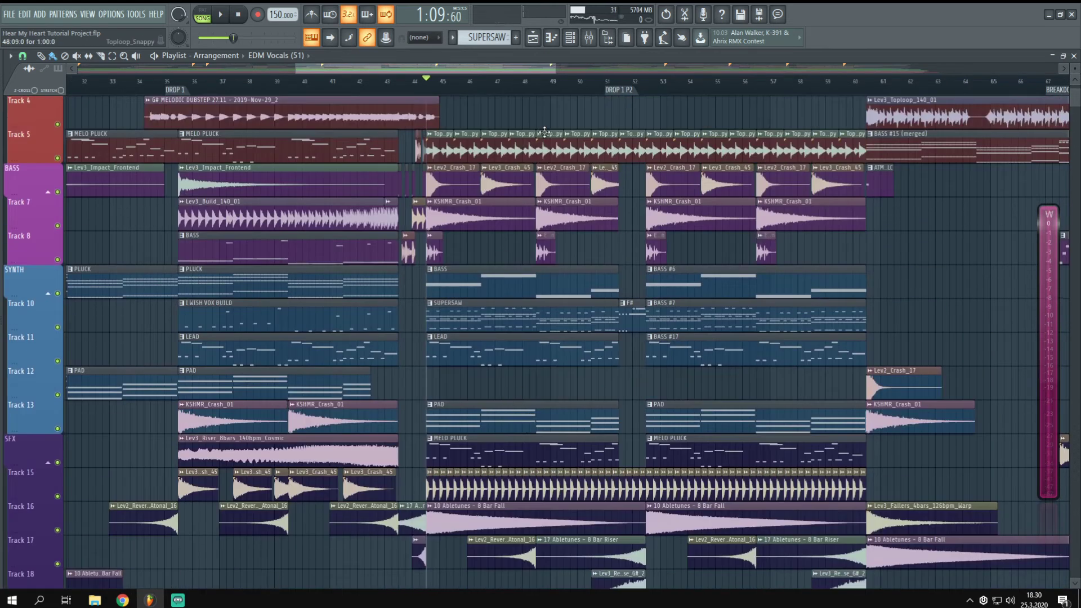
scroll(543, 89, up, 5)
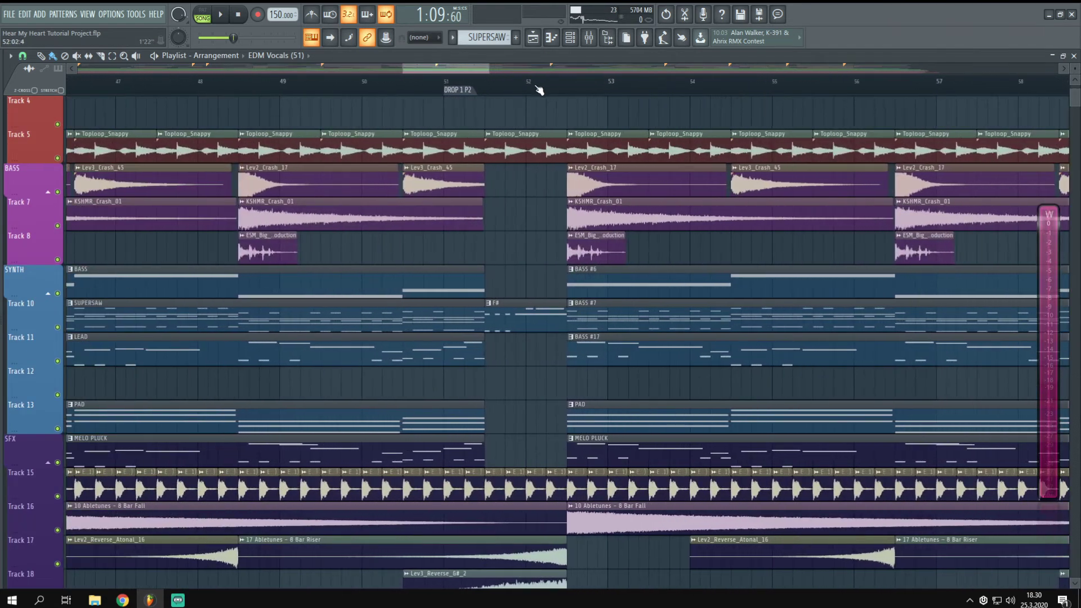
click(484, 80)
key(space)
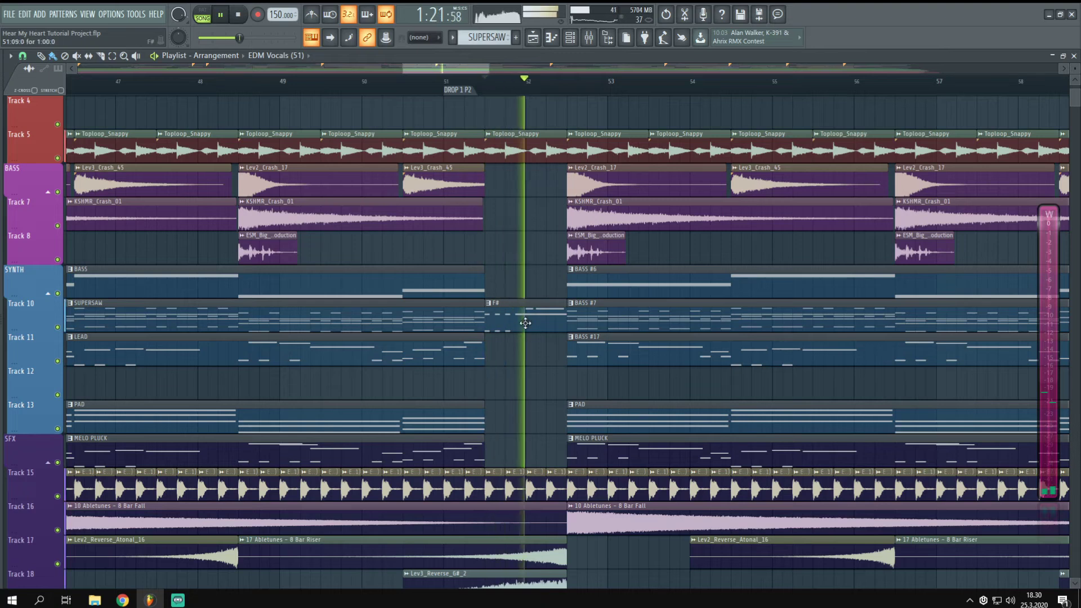
scroll(517, 317, up, 3)
key(space)
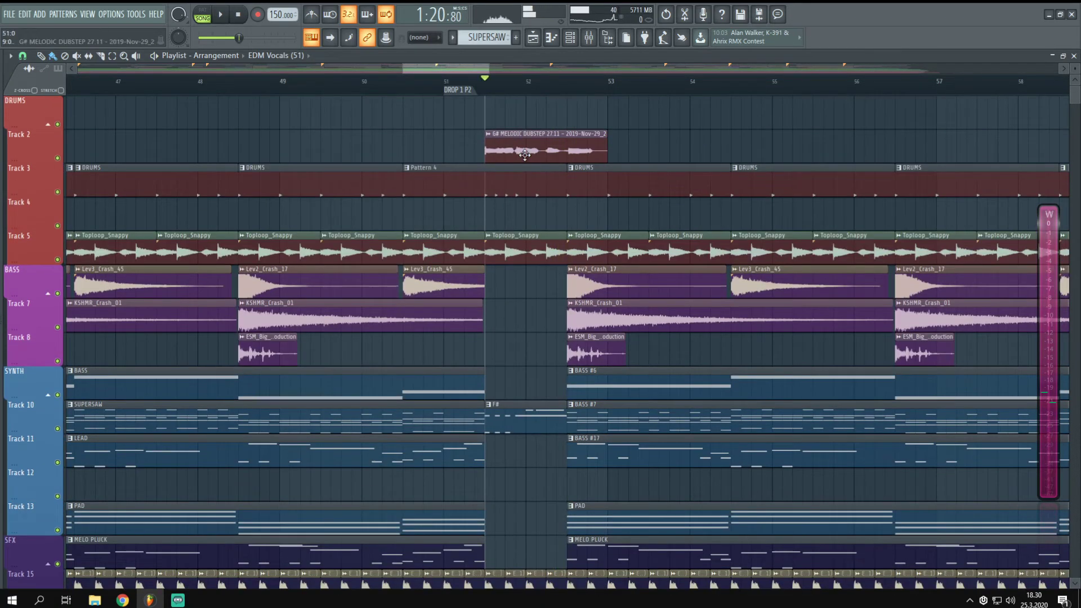
Step: Solo playlist Track 2 and play its G# MELODIC DUBSTEP clip in the break
scroll(424, 67, down, 4)
drag(424, 63, 260, 80)
scroll(422, 82, up, 8)
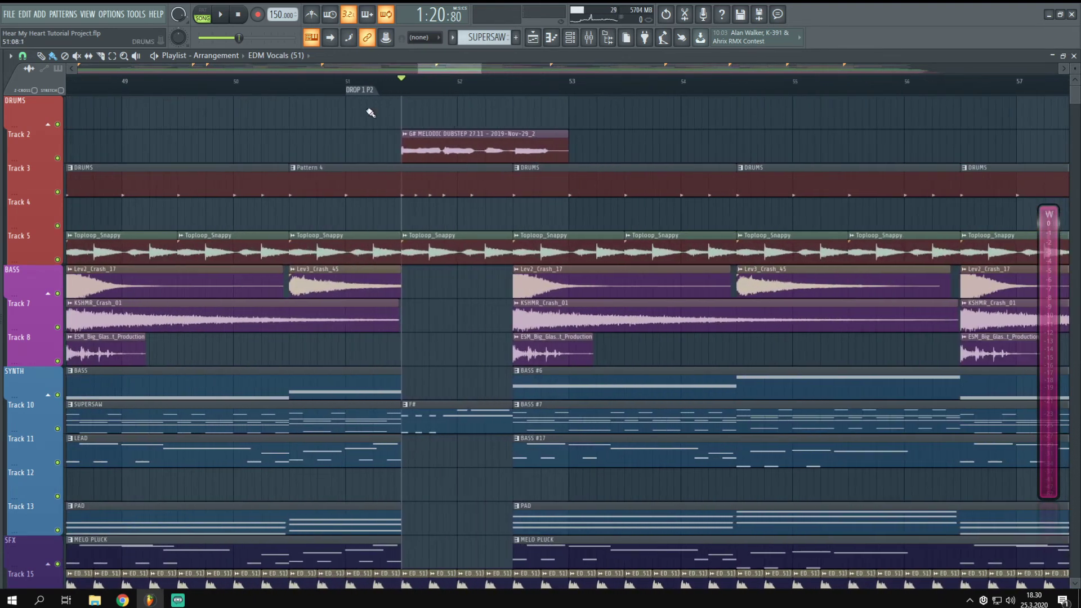
right_click(58, 158)
key(space)
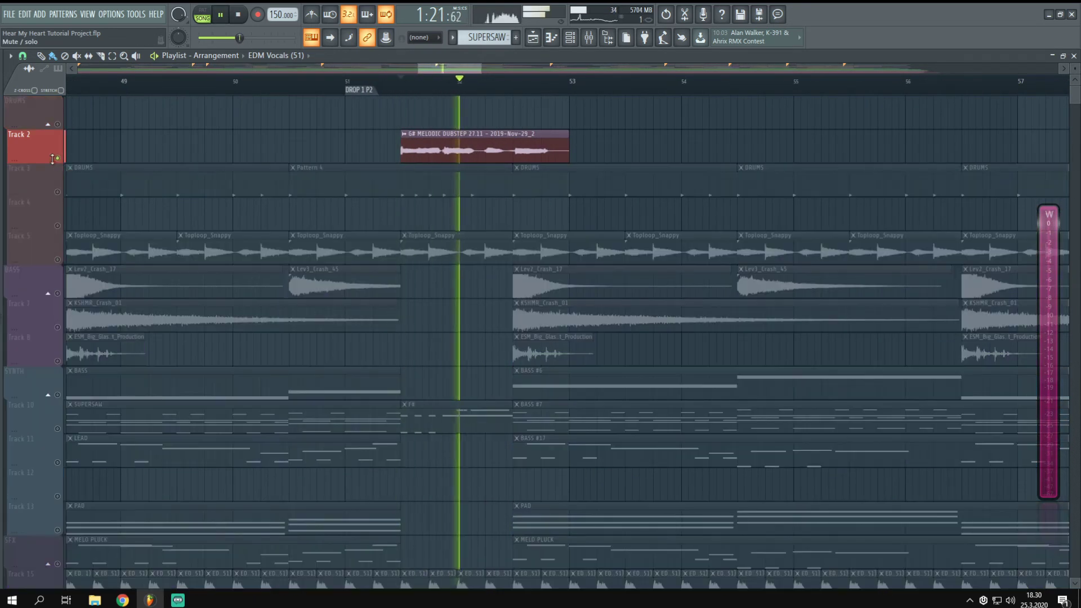
key(space)
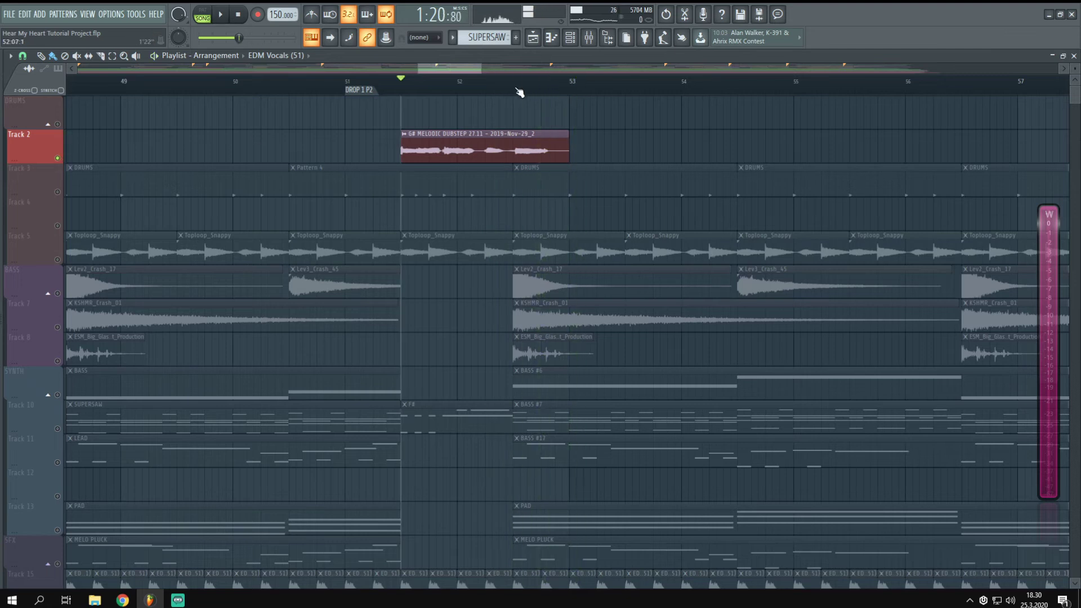
Step: Play the end of the soloed Track 2 clip from just before the second half of the drop
click(510, 83)
scroll(526, 417, down, 4)
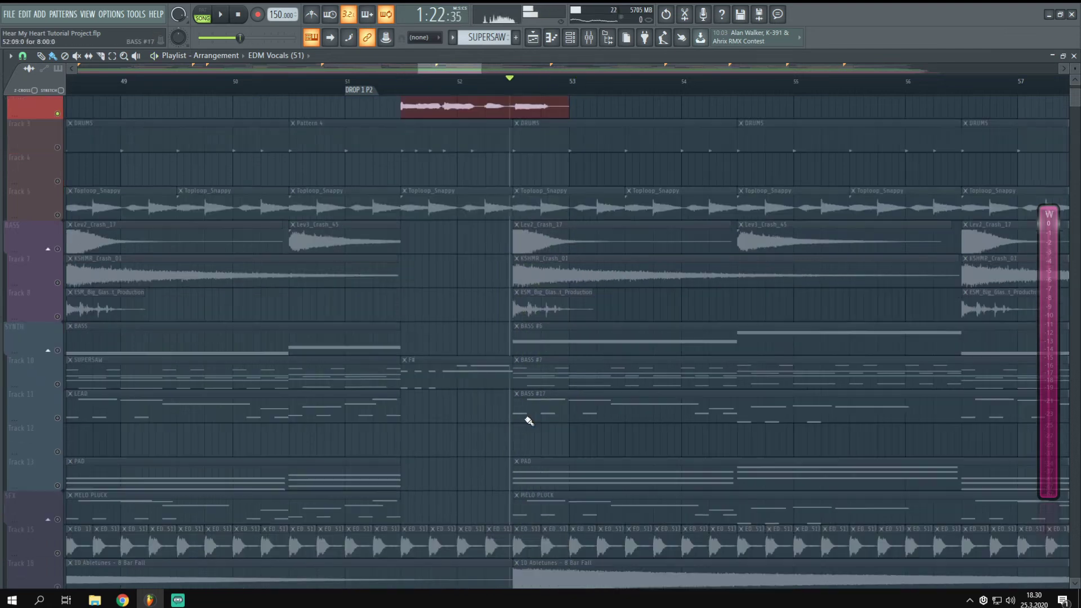
scroll(521, 211, up, 3)
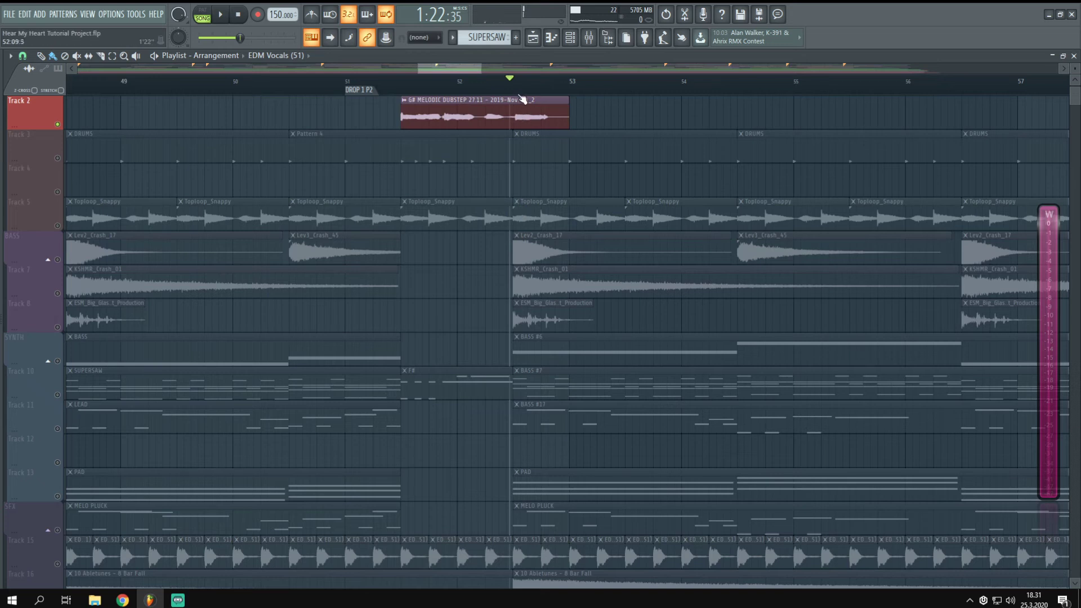
key(space)
Step: Solo Track 3 and play from the start of Pattern 4, adding Track 2 to the solo during playback
click(60, 157)
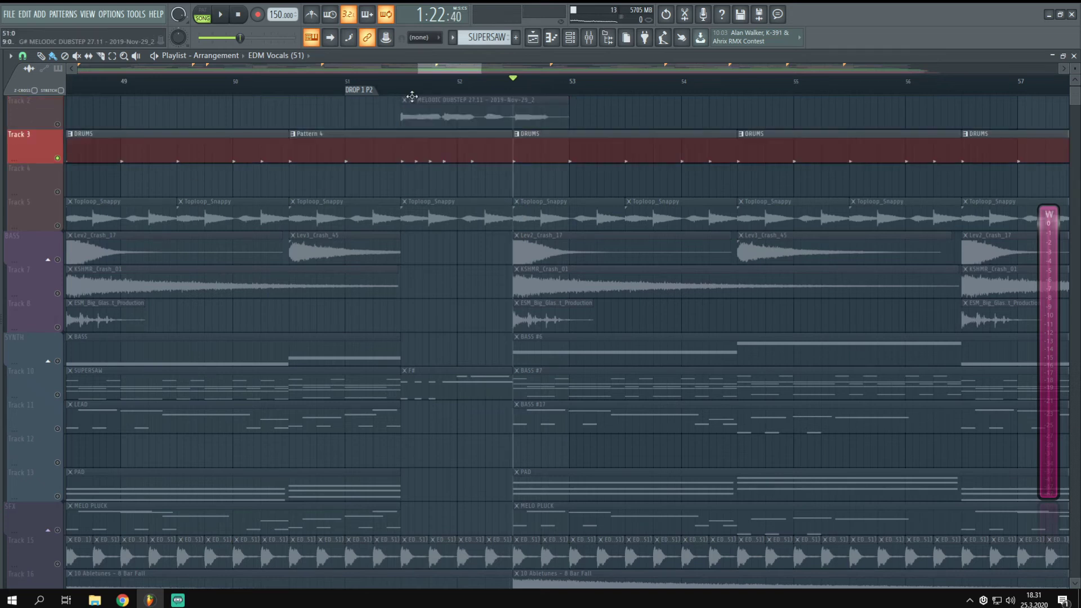
click(293, 90)
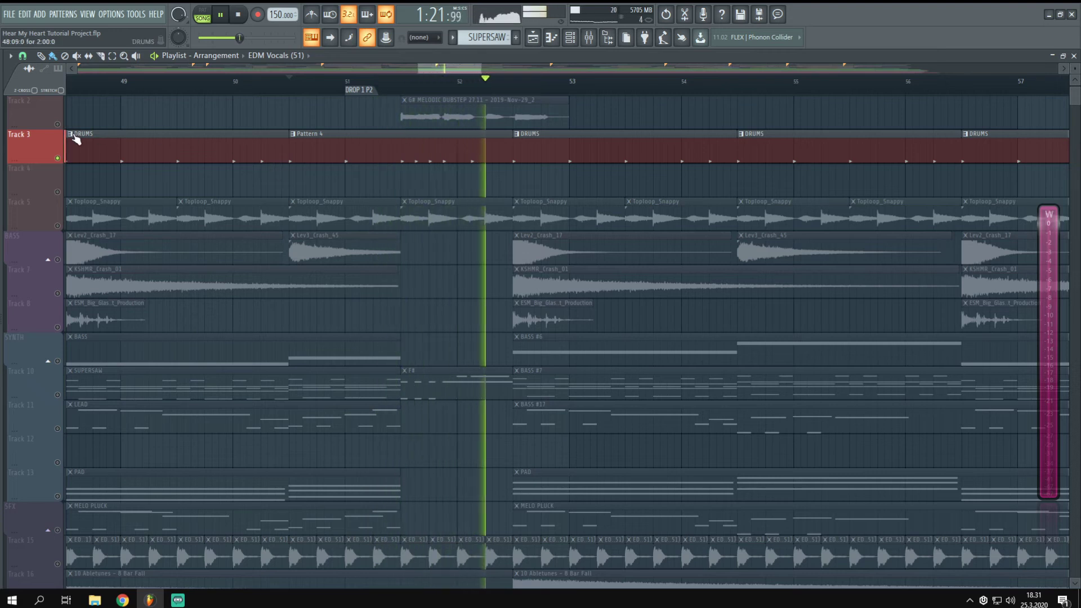
shift+click(59, 127)
scroll(466, 283, up, 1)
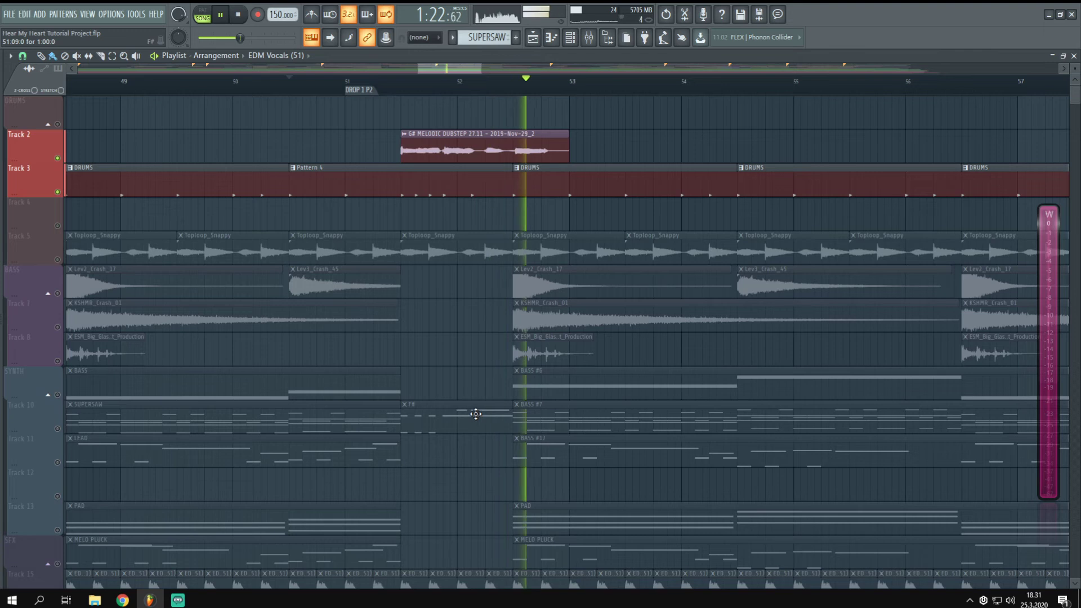
key(space)
Step: Add Track 10 to the soloed tracks and play the break from the start of the F# clip
shift+click(53, 430)
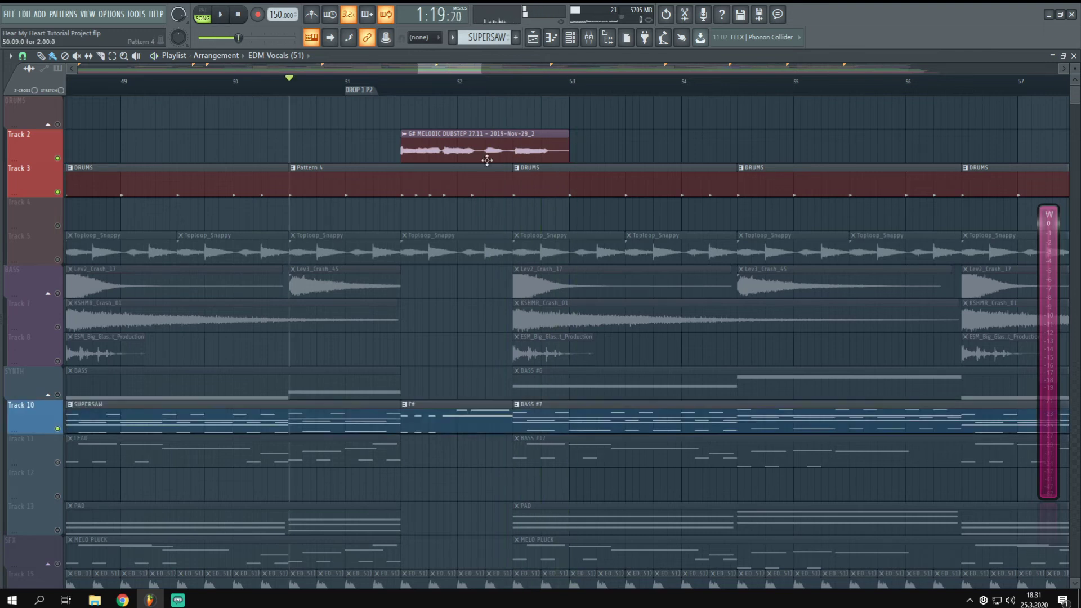
click(402, 80)
scroll(411, 241, up, 2)
scroll(454, 253, down, 7)
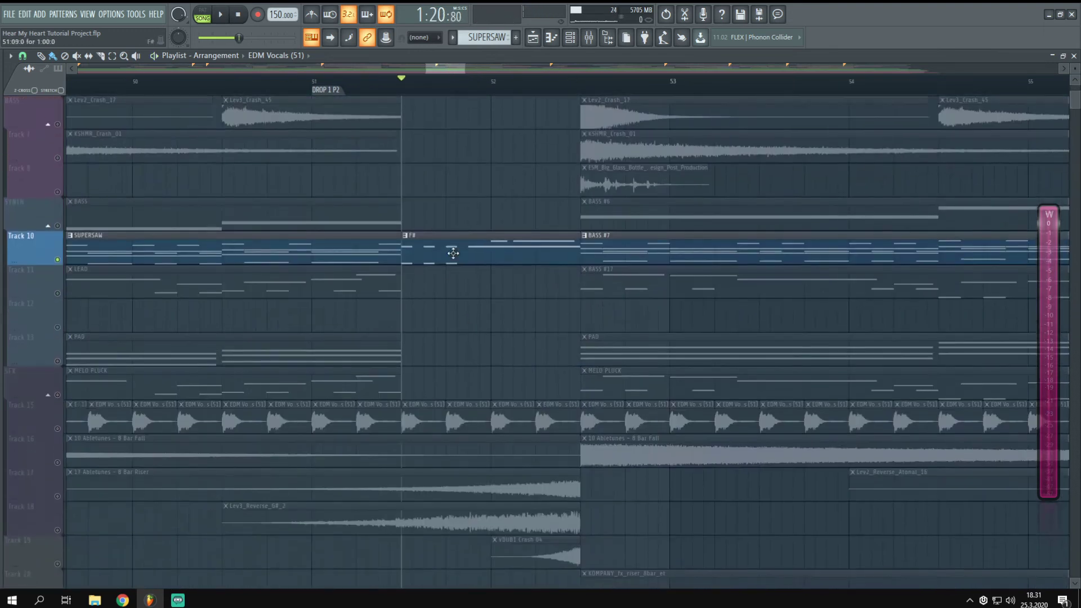
scroll(500, 437, up, 7)
key(space)
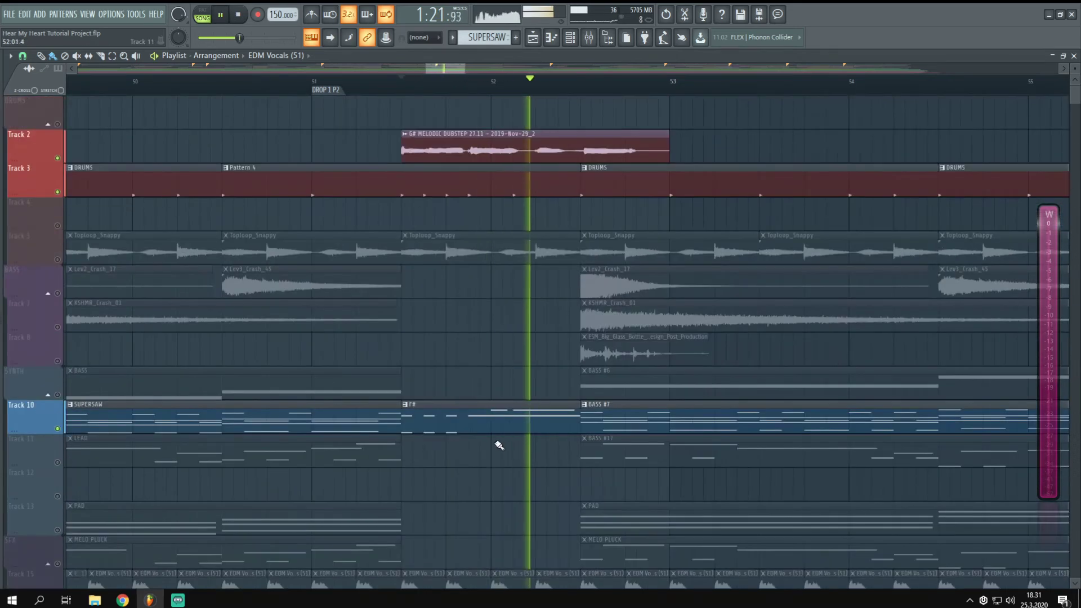
key(space)
Step: View the F# pattern's Serum #5 notes in the piano roll, then close it and show the Serum #5 synth
double_click(413, 409)
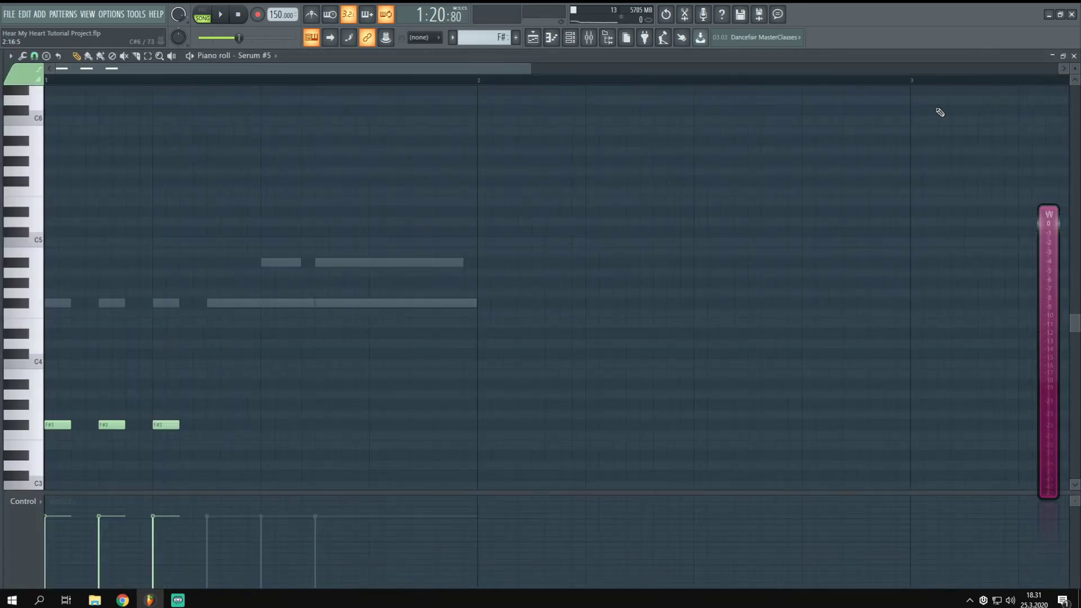
click(1072, 57)
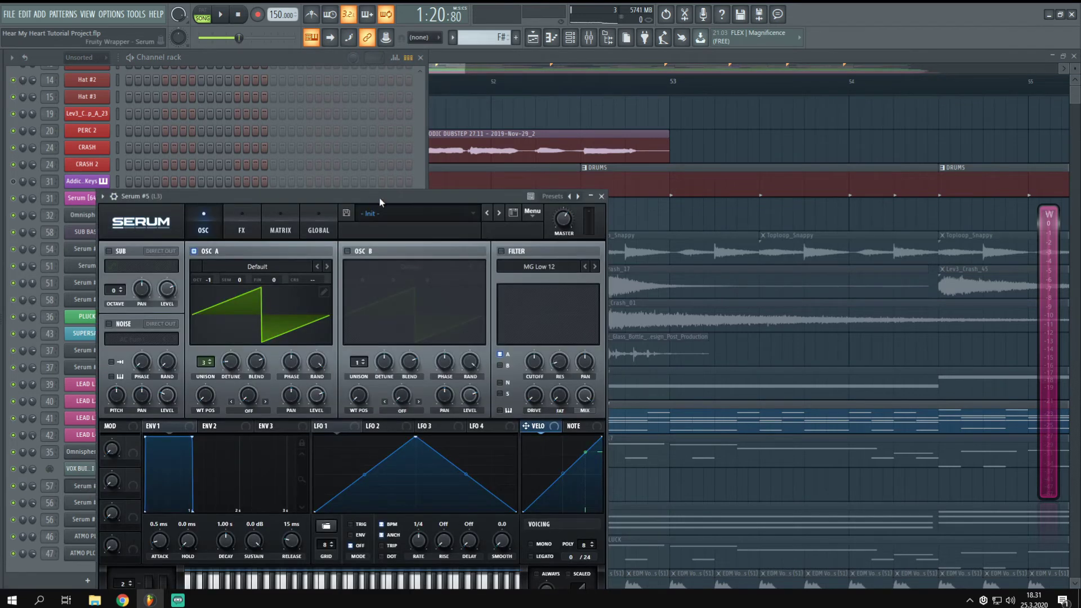
drag(380, 197, 526, 108)
Step: Audition the Serum #5, Serum #9 and Serum #10 patches of the F# pattern one after another
click(87, 485)
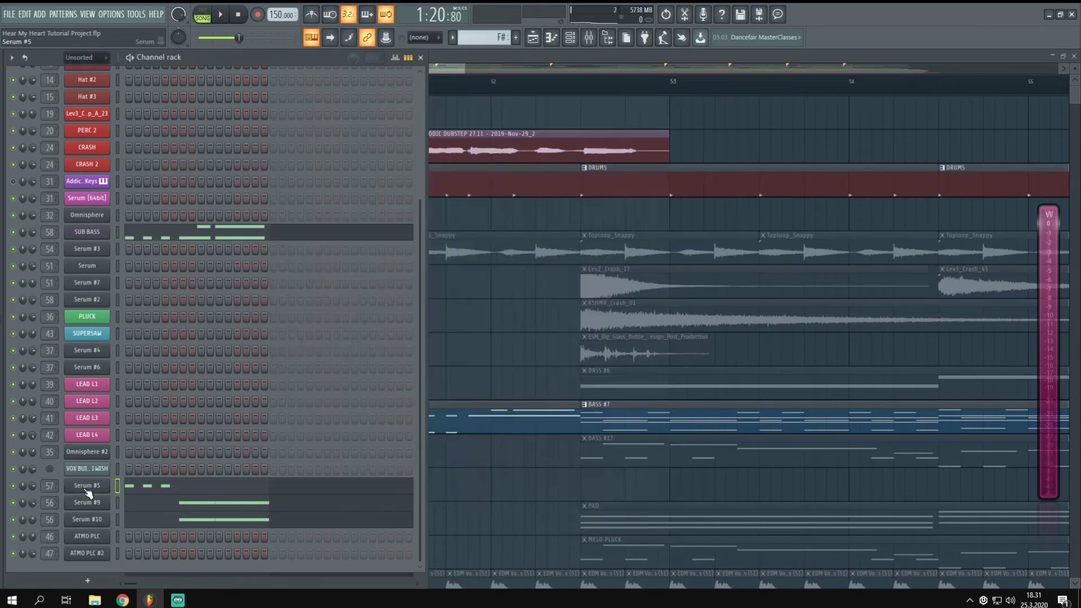
click(87, 485)
click(498, 518)
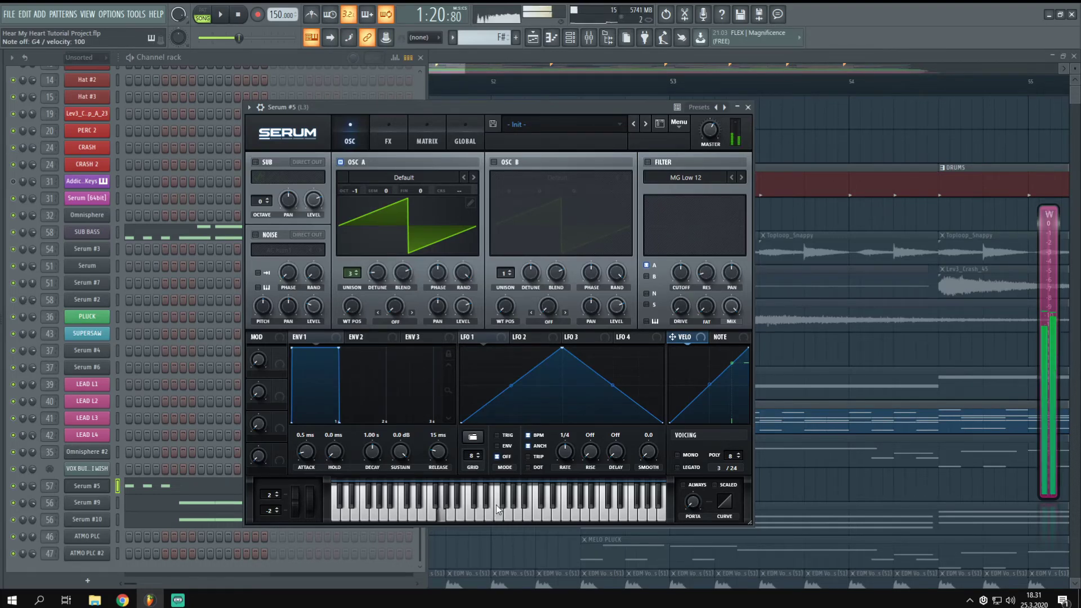
click(89, 502)
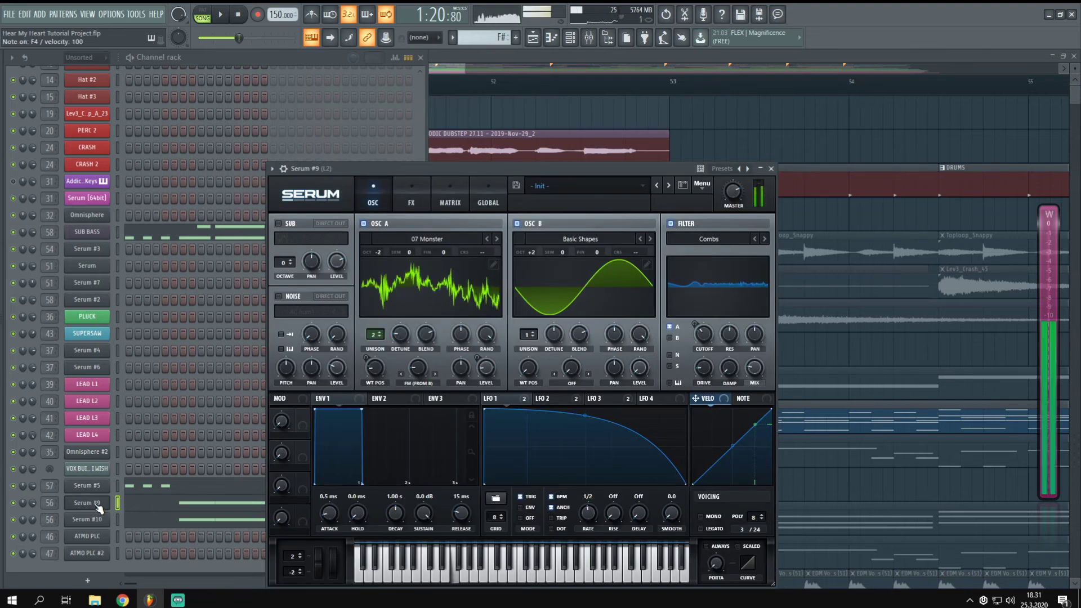
click(91, 520)
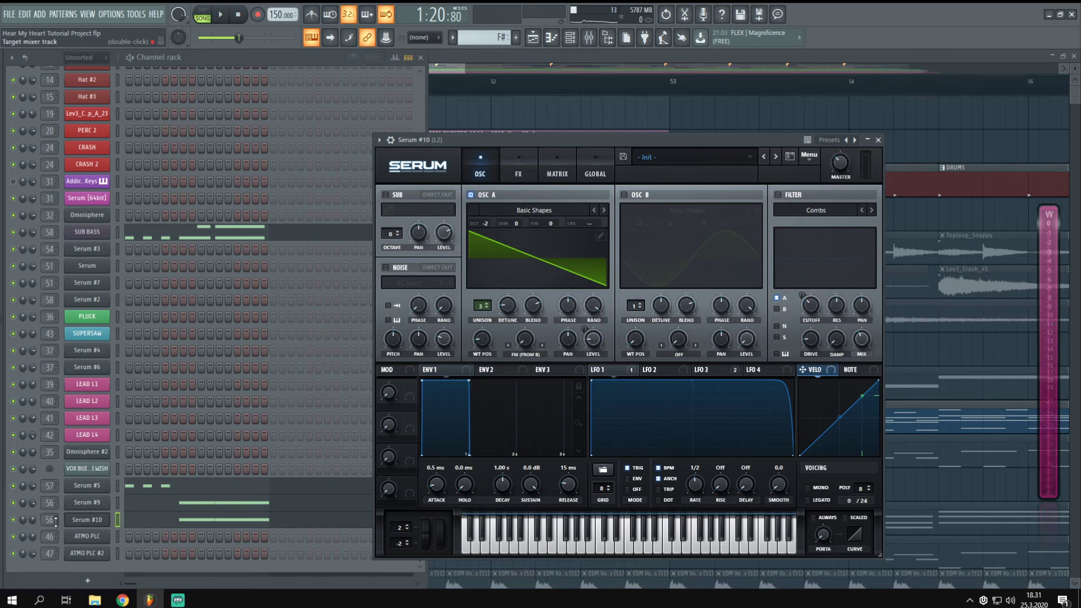
Step: Audition Serum #5 again and show the effect chain of its L3 mixer insert beside the synth
click(96, 487)
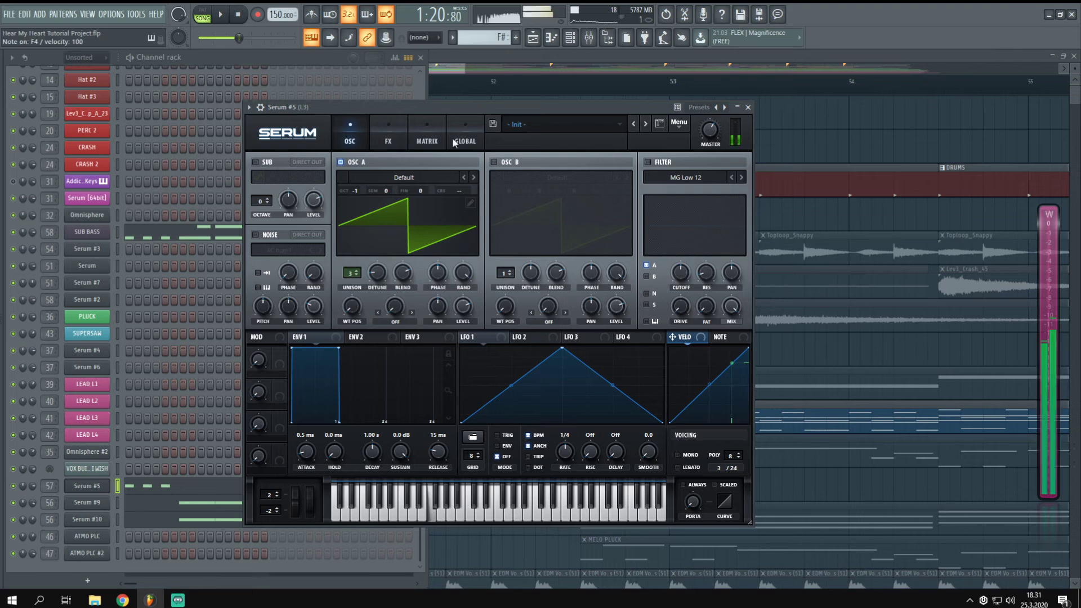
click(370, 127)
click(360, 131)
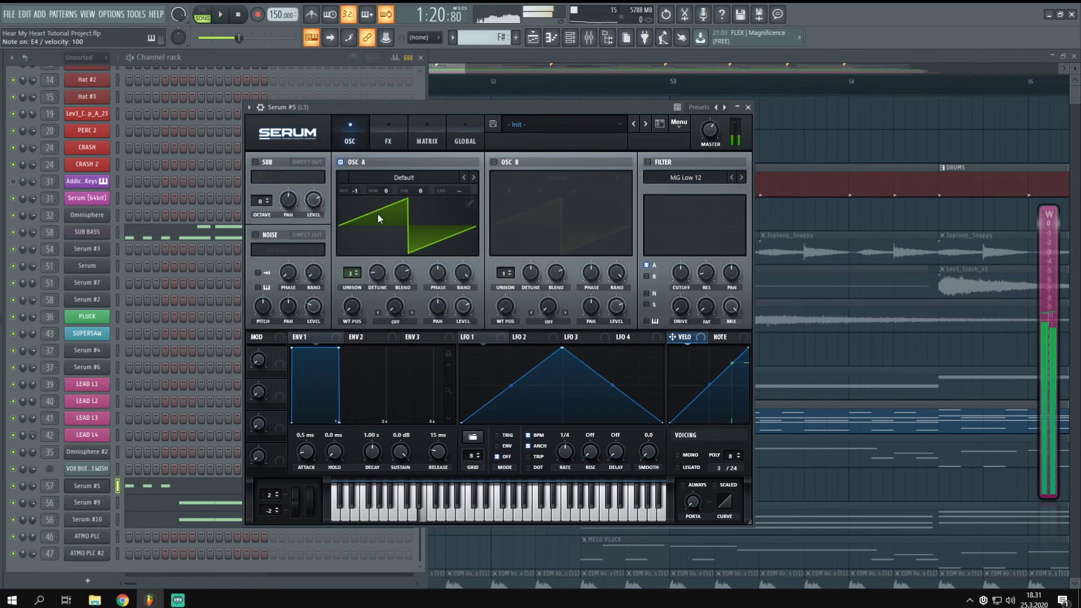
key(F9)
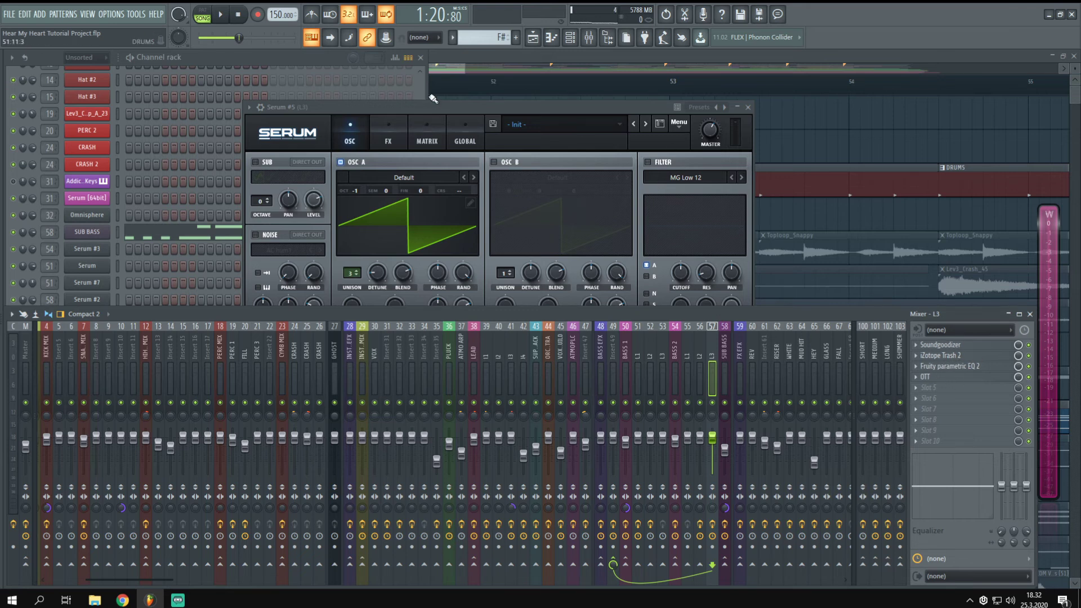
drag(445, 109, 547, 133)
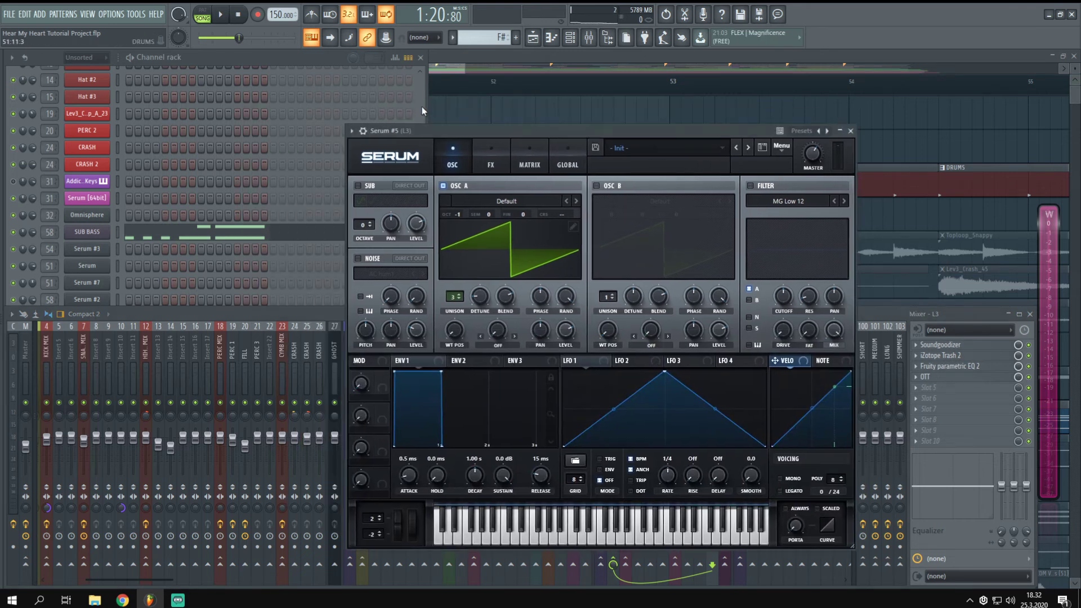
Step: Open Serum #9 beside its L2 mixer insert and examine the patch's oscillators and FX settings
click(99, 501)
click(99, 501)
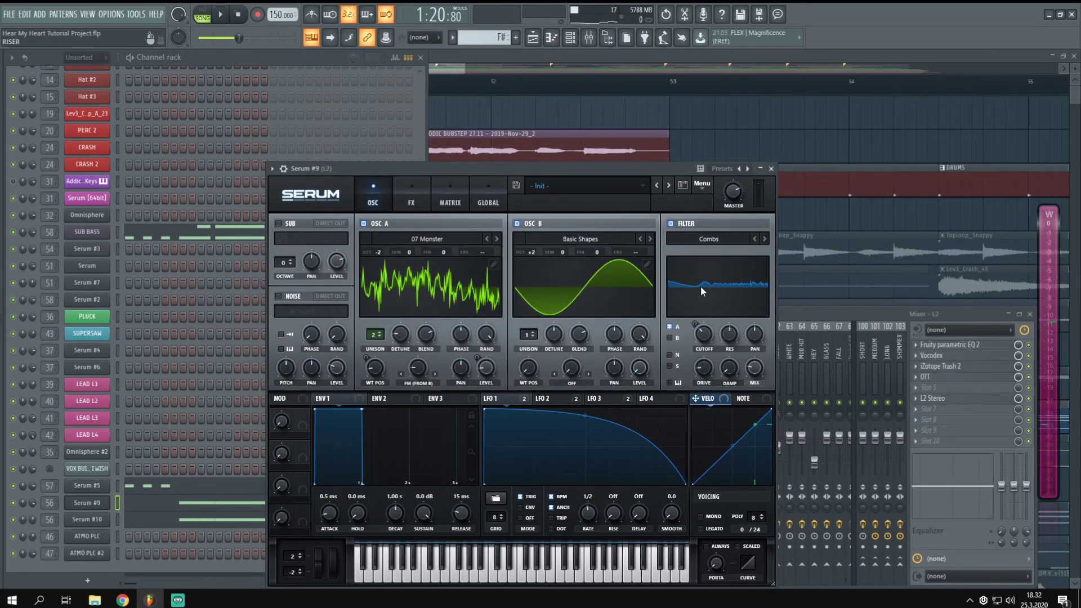
drag(539, 167, 539, 129)
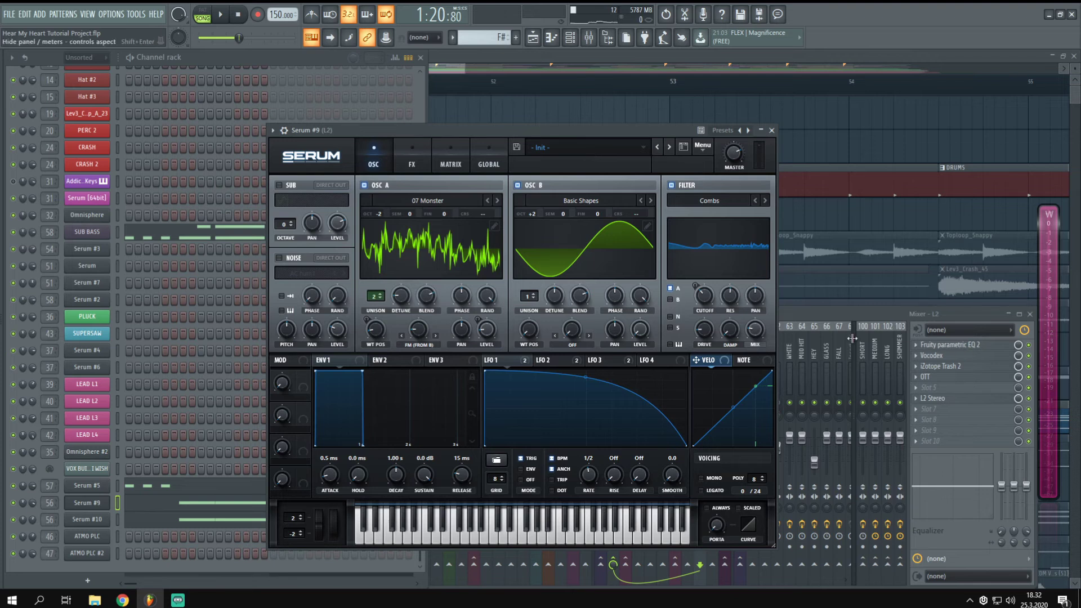
click(409, 161)
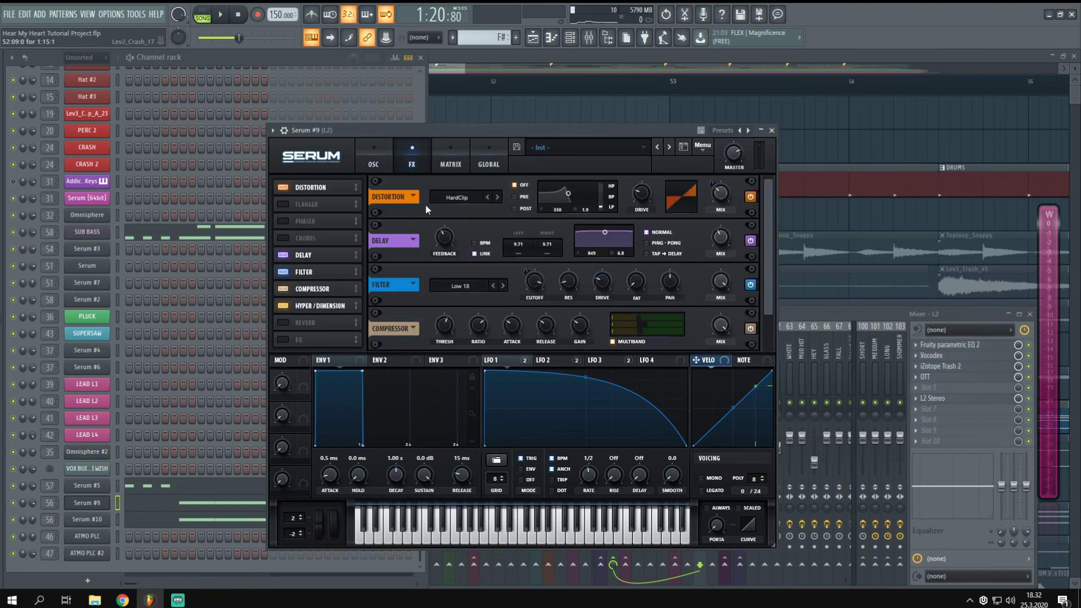
scroll(772, 225, down, 2)
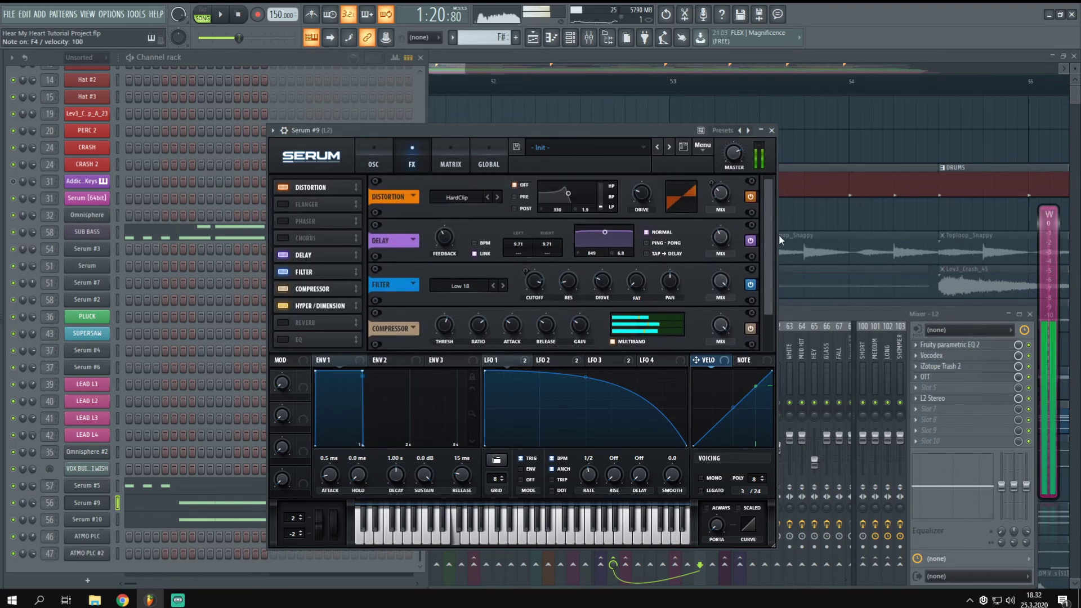
click(390, 157)
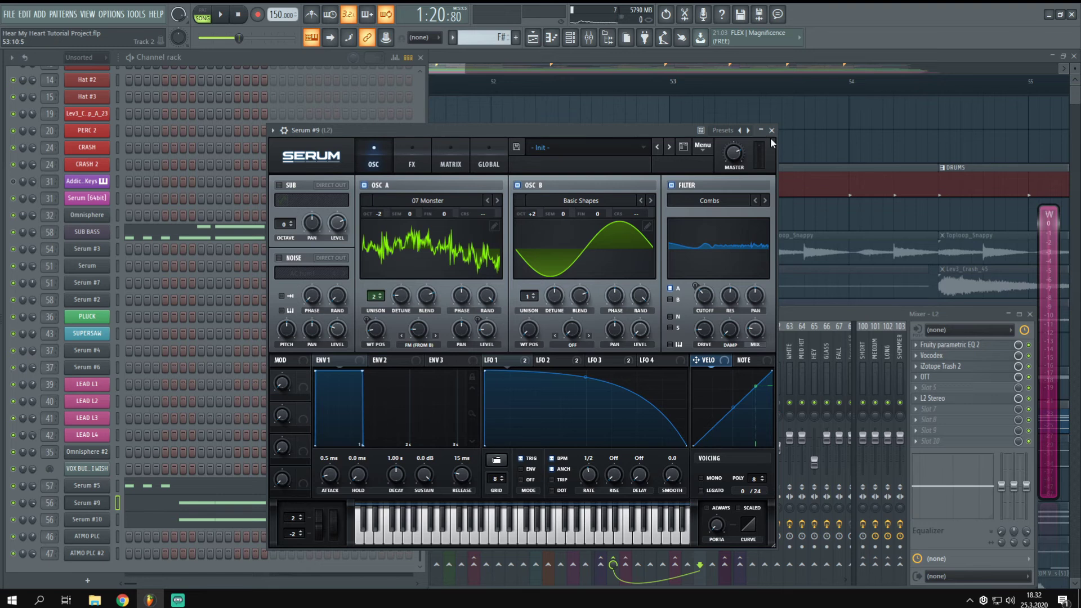
Step: Open Serum #10 and play the F# pattern on its own with Serum #5 and Serum #9 muted
click(96, 525)
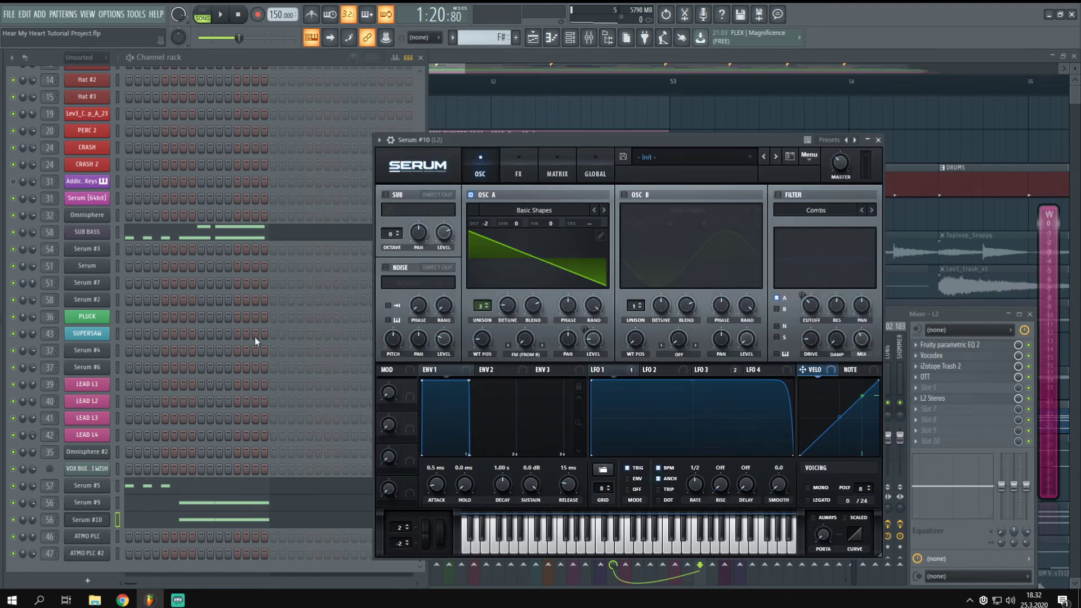
click(15, 495)
key(space)
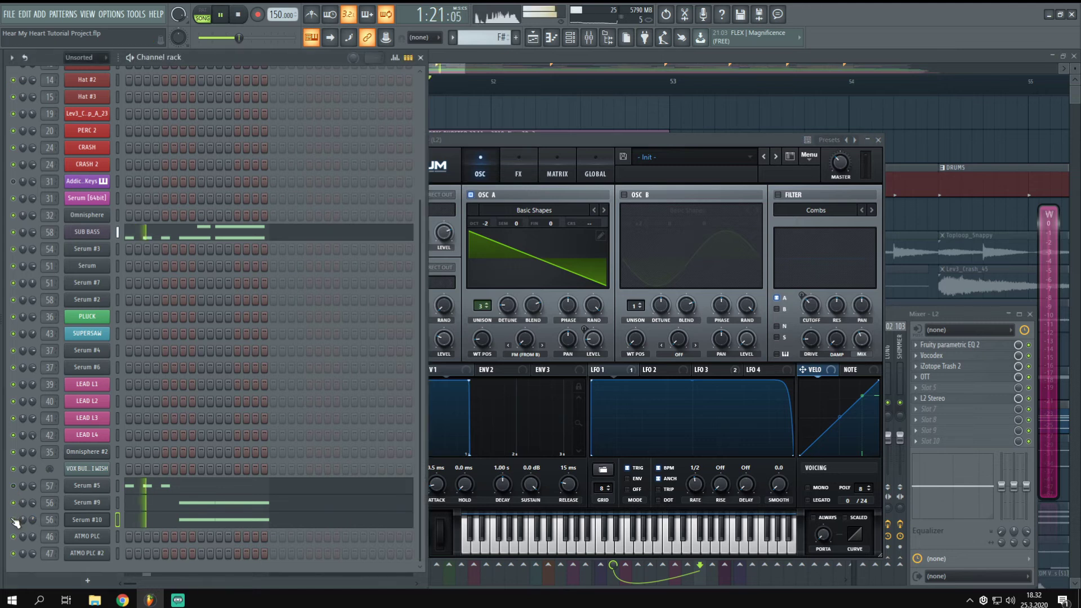
key(space)
key(l)
key(space)
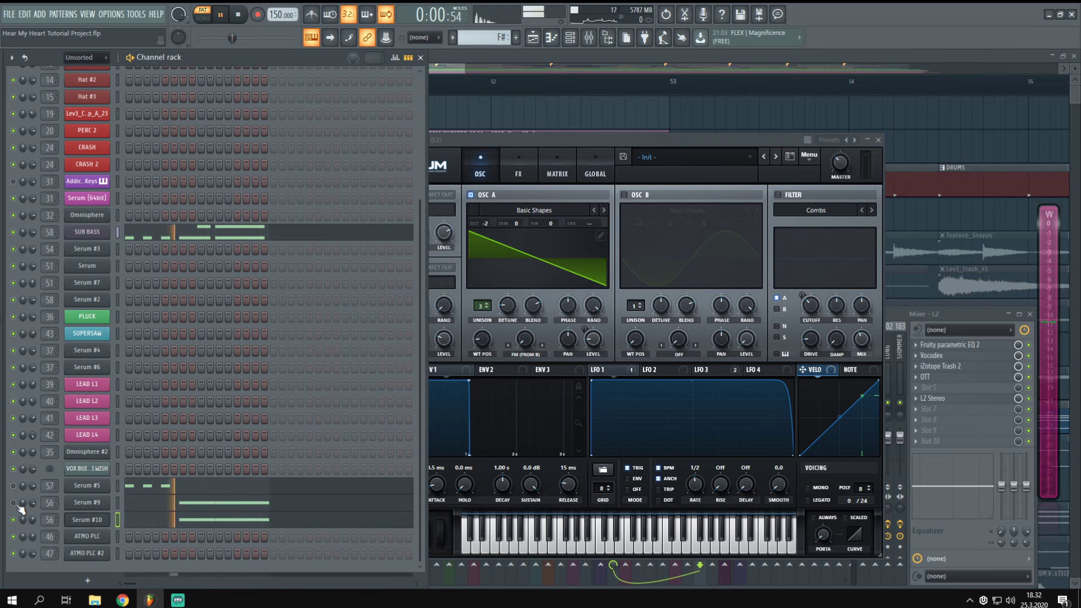
key(space)
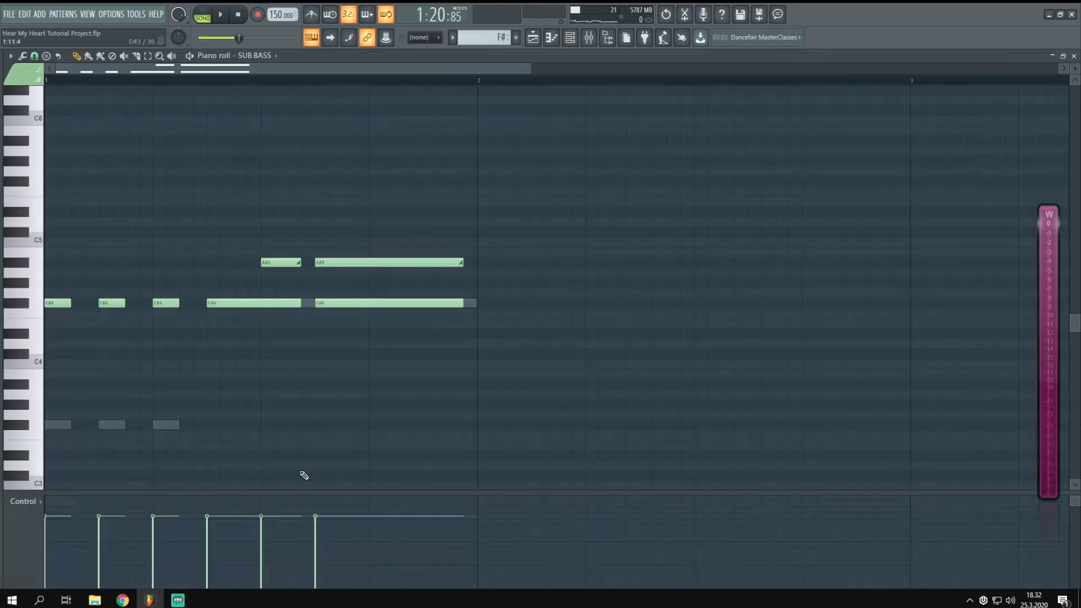
Step: Close the SUB BASS piano roll, play the F# pattern, and hide the channel rack to return to the playlist around bar 52
click(1072, 56)
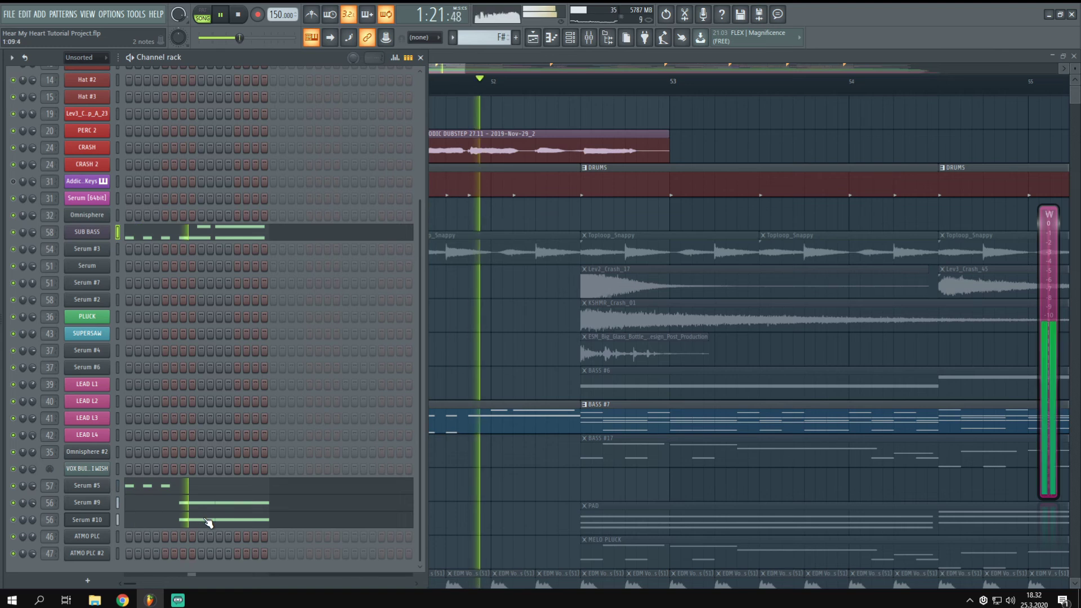
key(space)
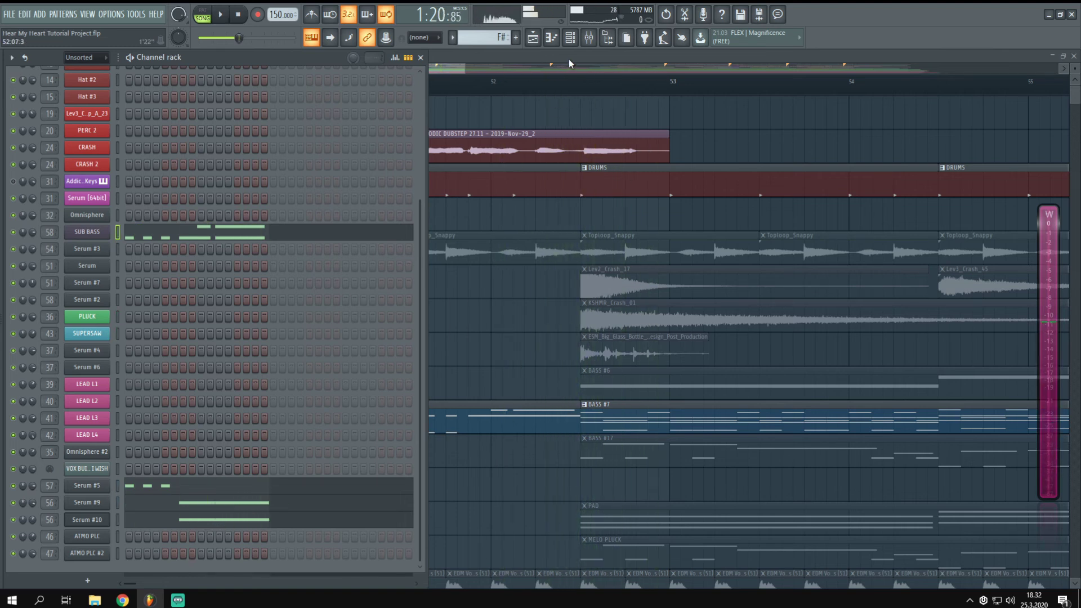
key(F6)
scroll(440, 346, down, 5)
scroll(440, 345, up, 4)
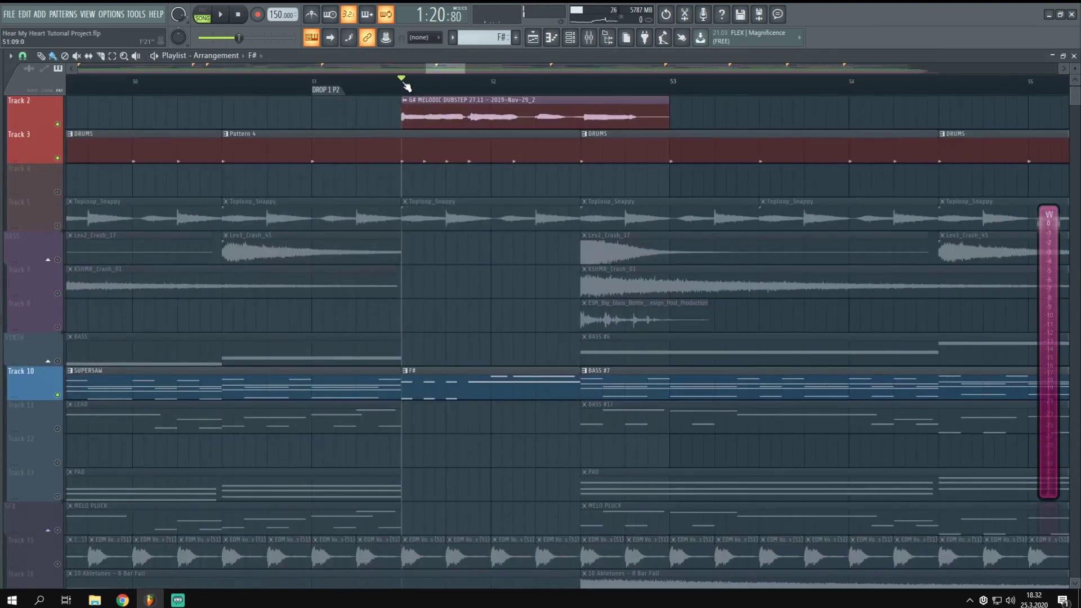
Step: Solo the Lev3_Reverse_G#_2 clip's track for playback and enable the 8 Bar Riser and VDUB1 crash tracks alongside it
scroll(453, 429, down, 7)
right_click(59, 435)
key(space)
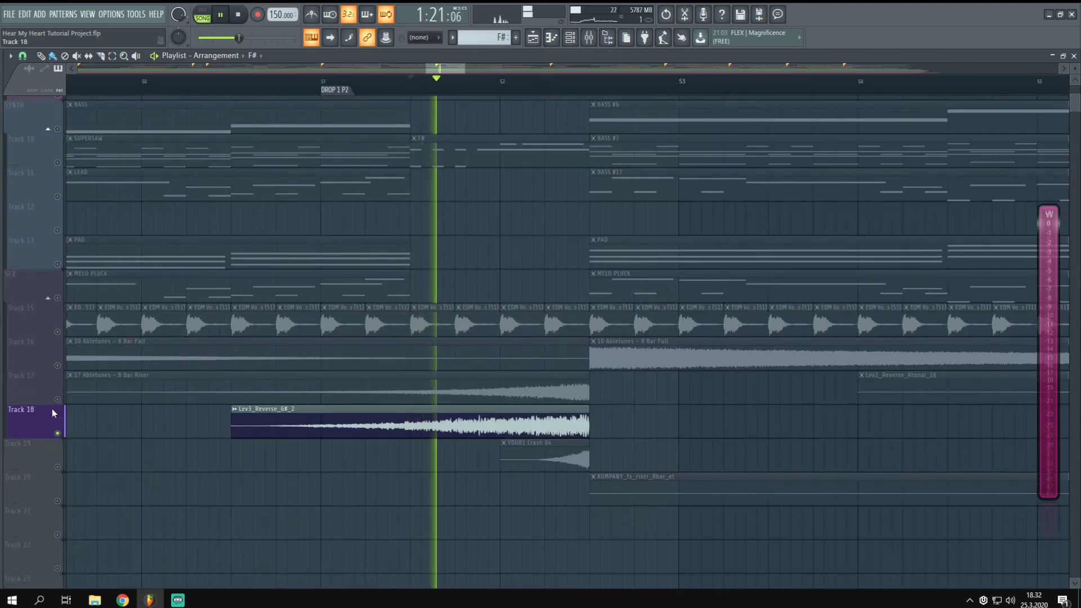
click(57, 399)
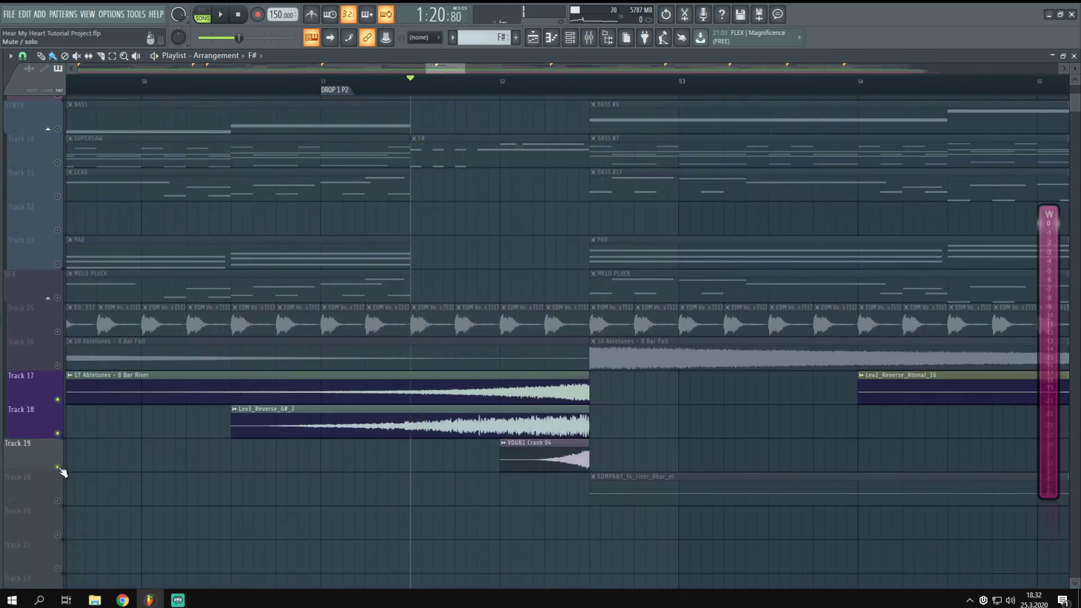
Step: Play the riser and reverse effects and enable the chord pluck automation on Track 29 as well
scroll(256, 470, down, 14)
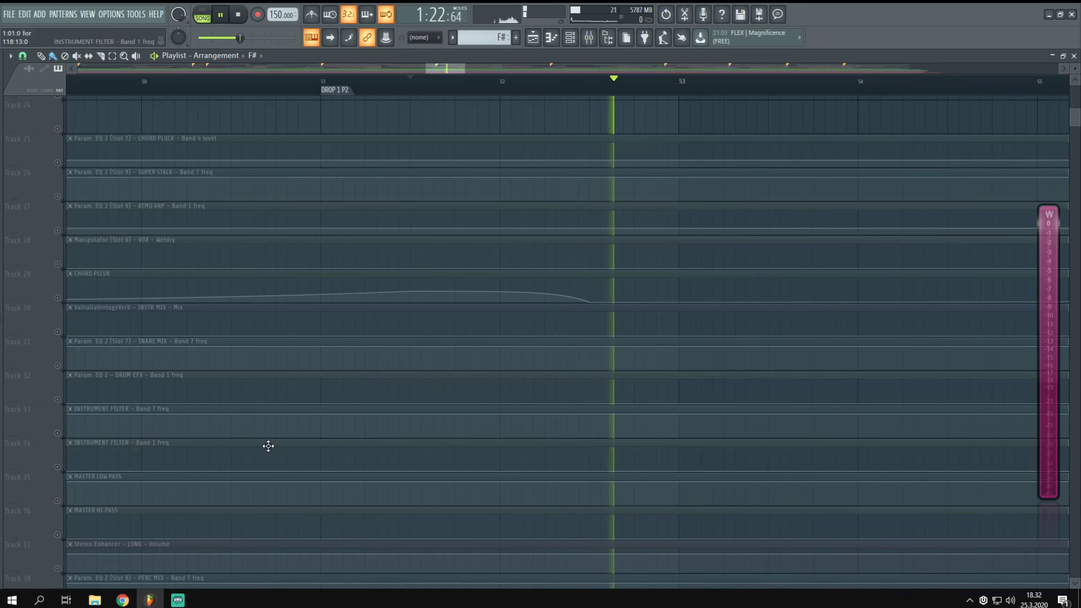
scroll(264, 450, up, 4)
right_click(57, 433)
key(space)
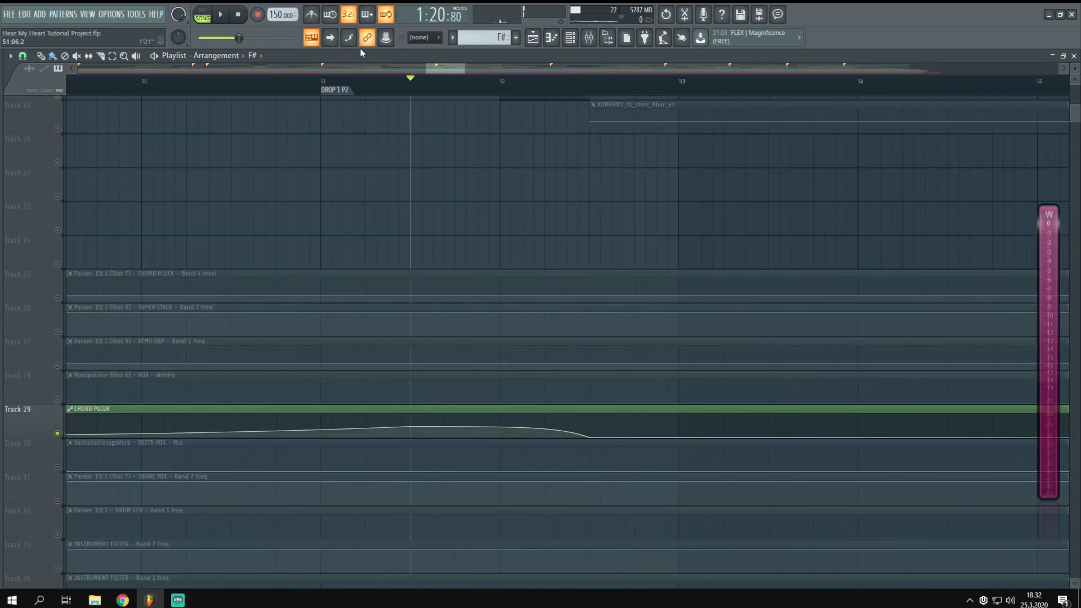
Step: Enable the SUPERSAW and LEAD tracks and play them with the riser effects from midway through bar 50
click(242, 81)
scroll(229, 188, up, 15)
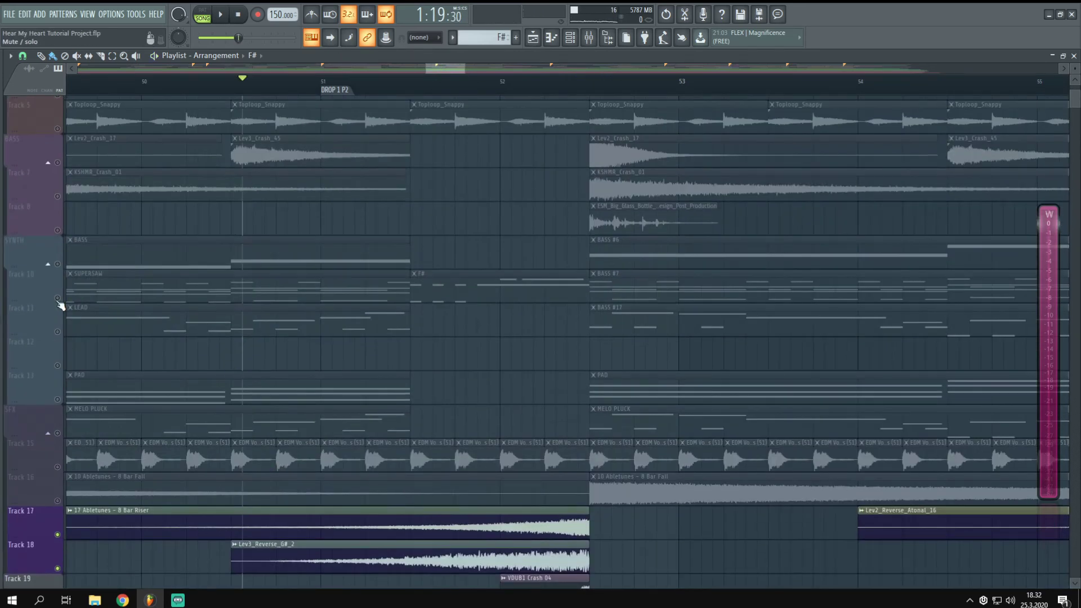
key(space)
drag(58, 302, 89, 333)
scroll(458, 367, down, 7)
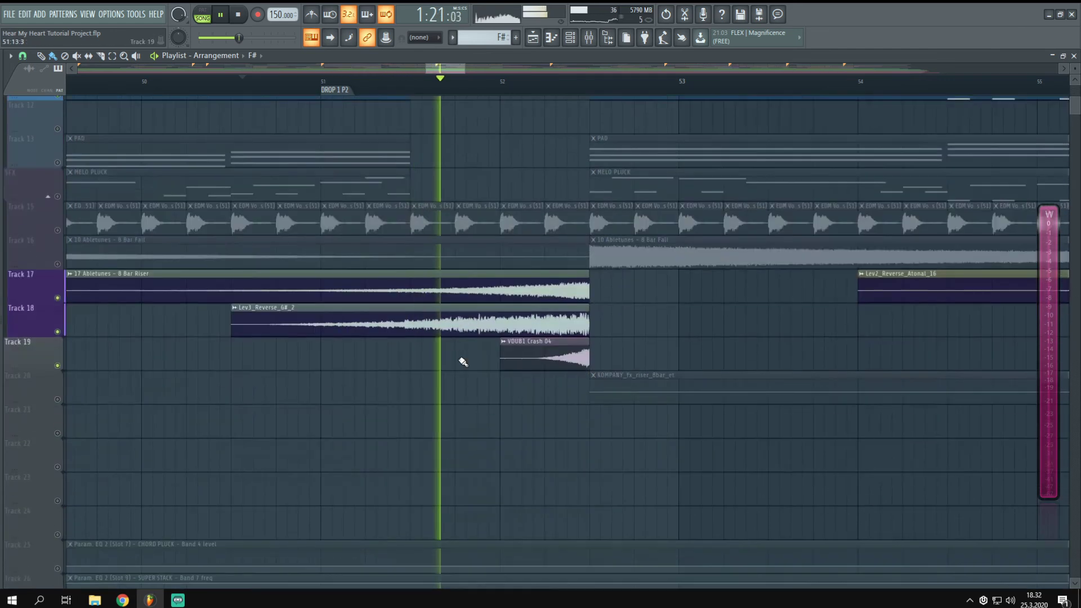
scroll(462, 362, up, 6)
key(space)
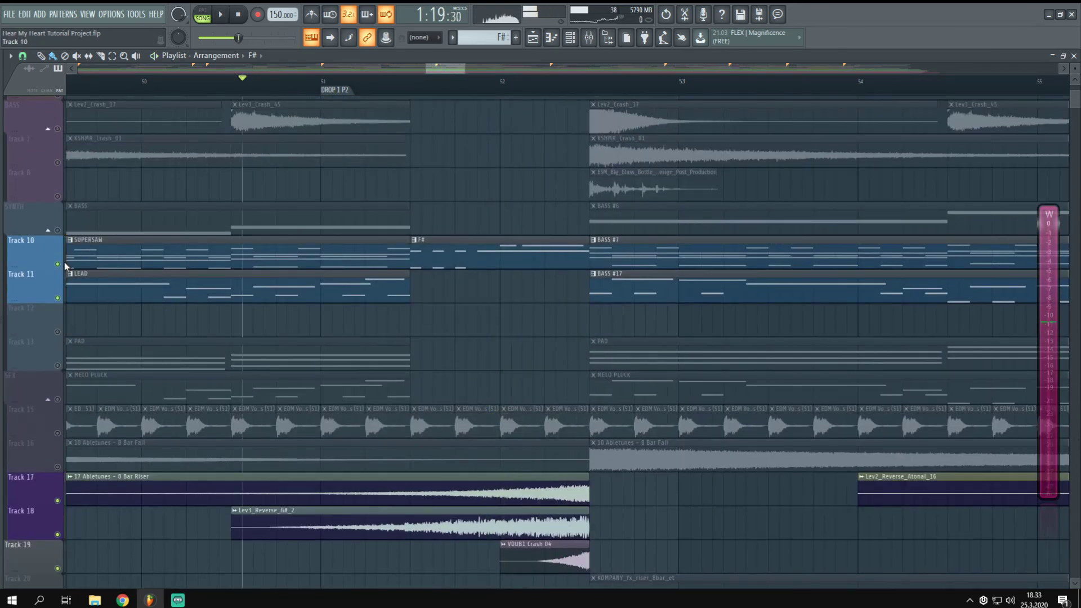
Step: Enable all tracks again and play the full mix from the start of the Lev3_Reverse_G#_2 clip before DROP 1 P2
right_click(57, 264)
key(space)
click(235, 90)
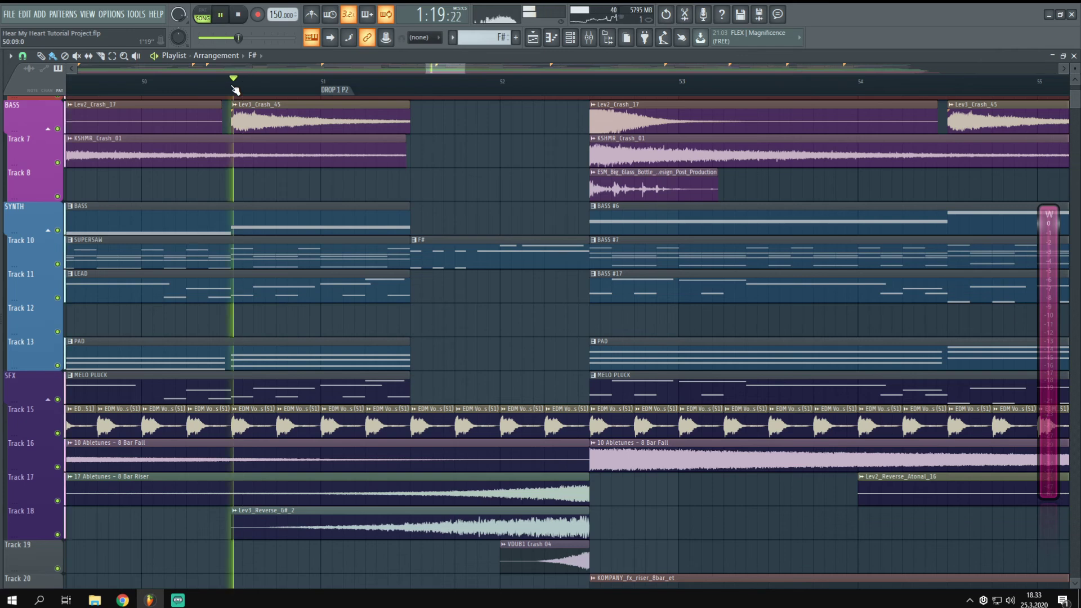
Step: Examine the automation clips down to Track 47 and the second drop half's layers during full-mix playback
scroll(434, 304, down, 20)
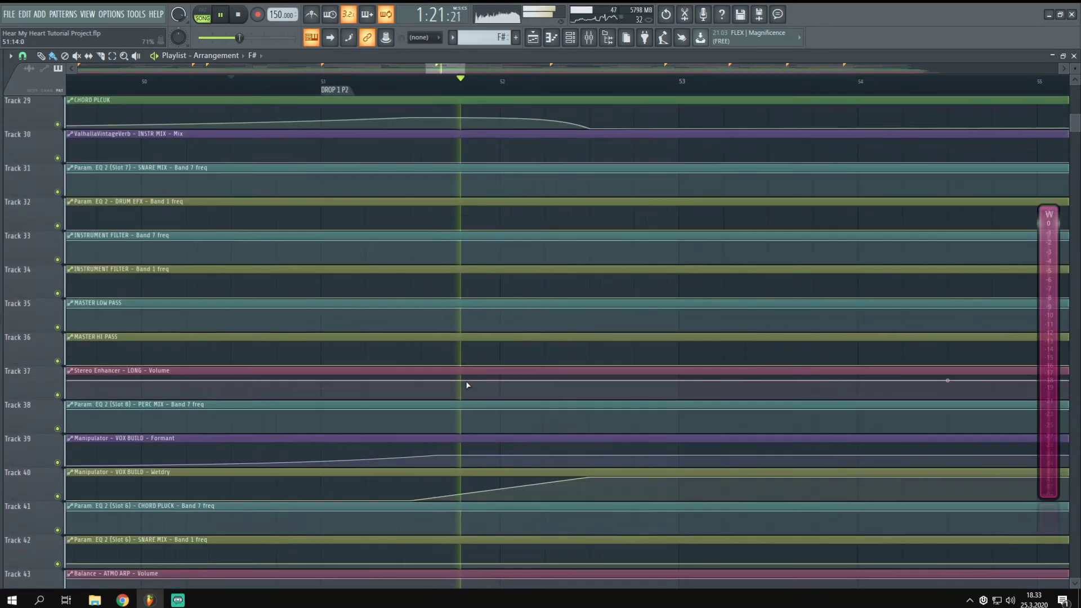
scroll(450, 381, down, 2)
scroll(597, 361, down, 6)
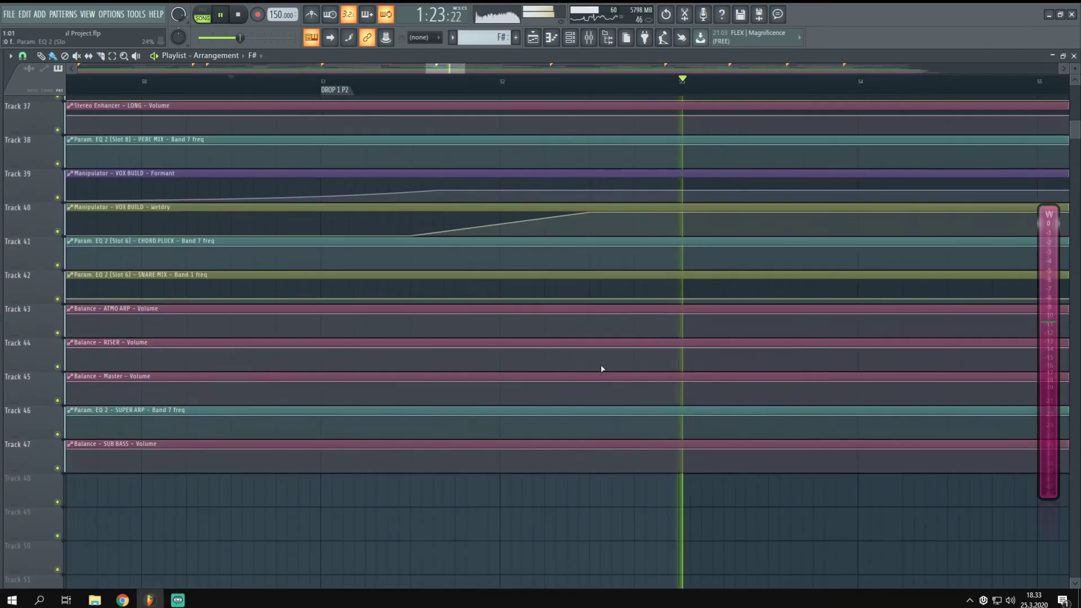
scroll(579, 383, up, 20)
scroll(569, 85, down, 1)
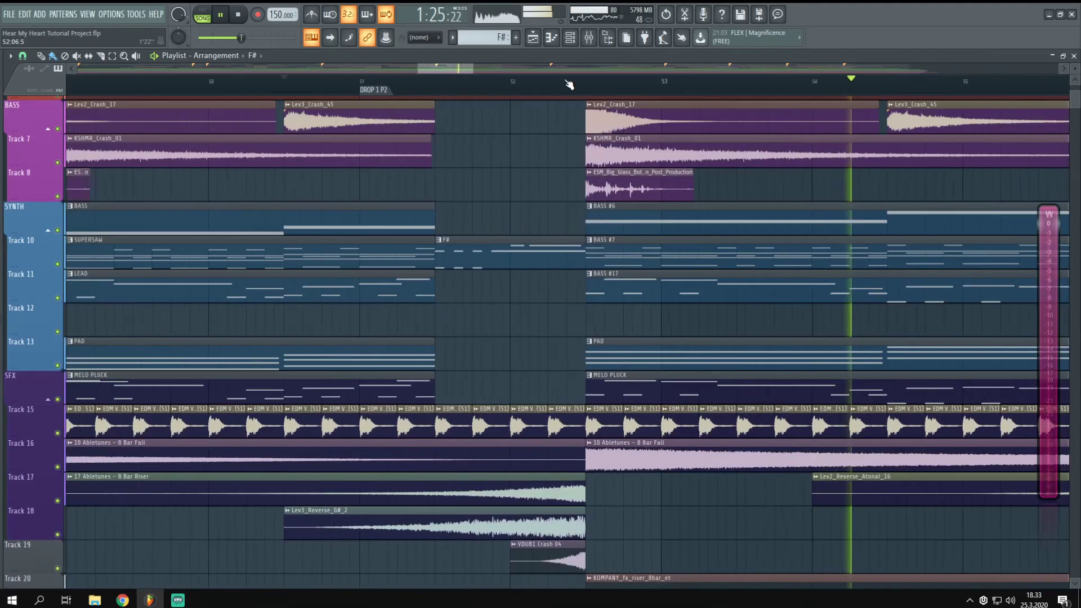
scroll(568, 84, down, 5)
scroll(784, 103, up, 5)
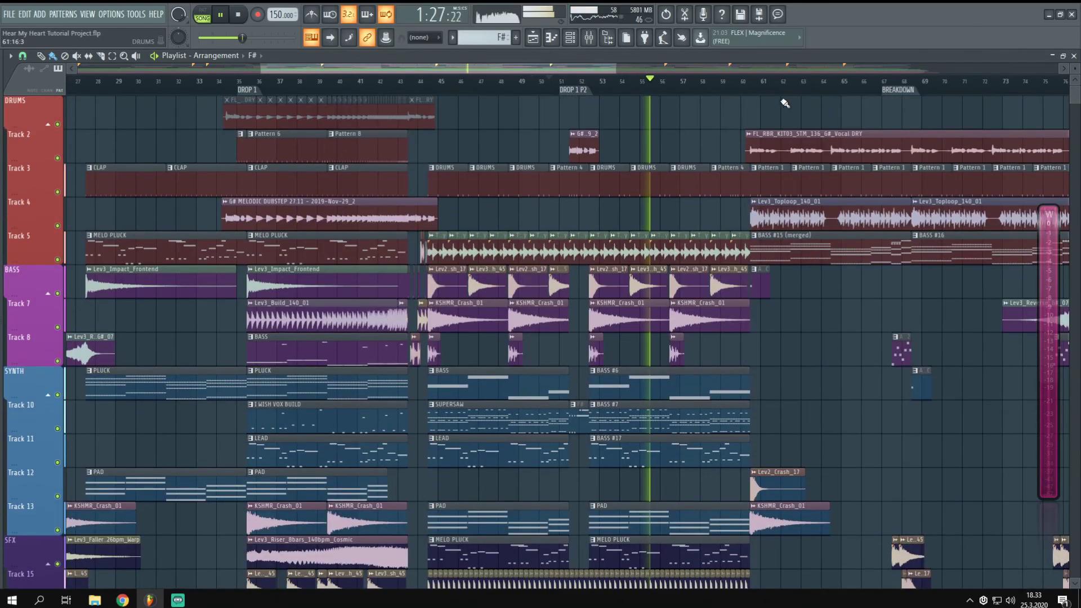
scroll(784, 103, up, 3)
key(space)
Step: Play the end of DROP 1 P2 and examine its KOMPANY_fx_riser_8bar_et and reverse effects leading into bar 60
scroll(574, 498, down, 11)
scroll(574, 499, up, 3)
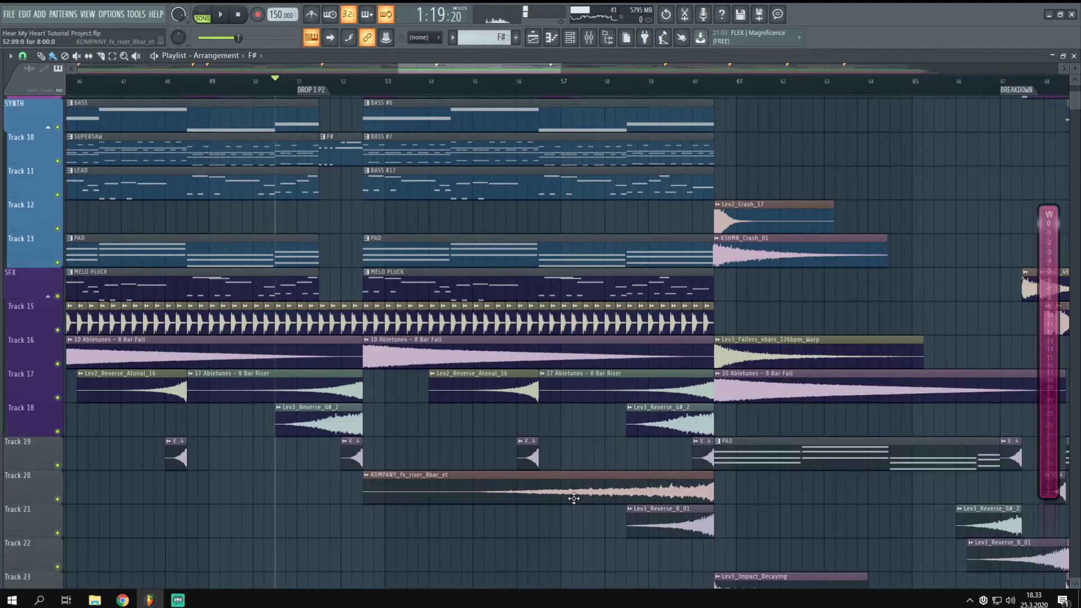
scroll(574, 498, up, 3)
key(space)
scroll(731, 455, down, 4)
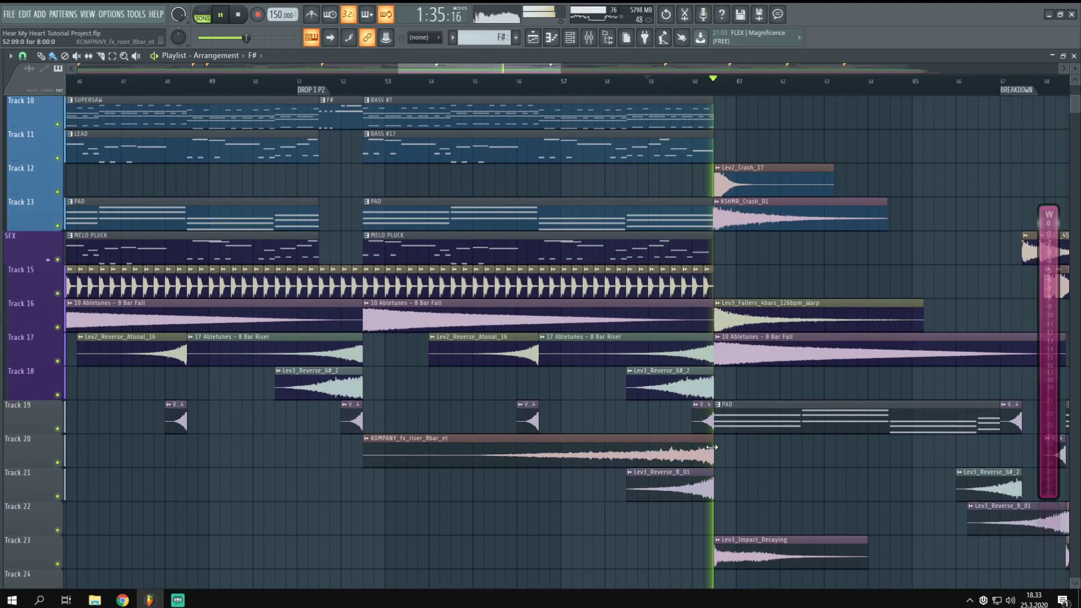
key(space)
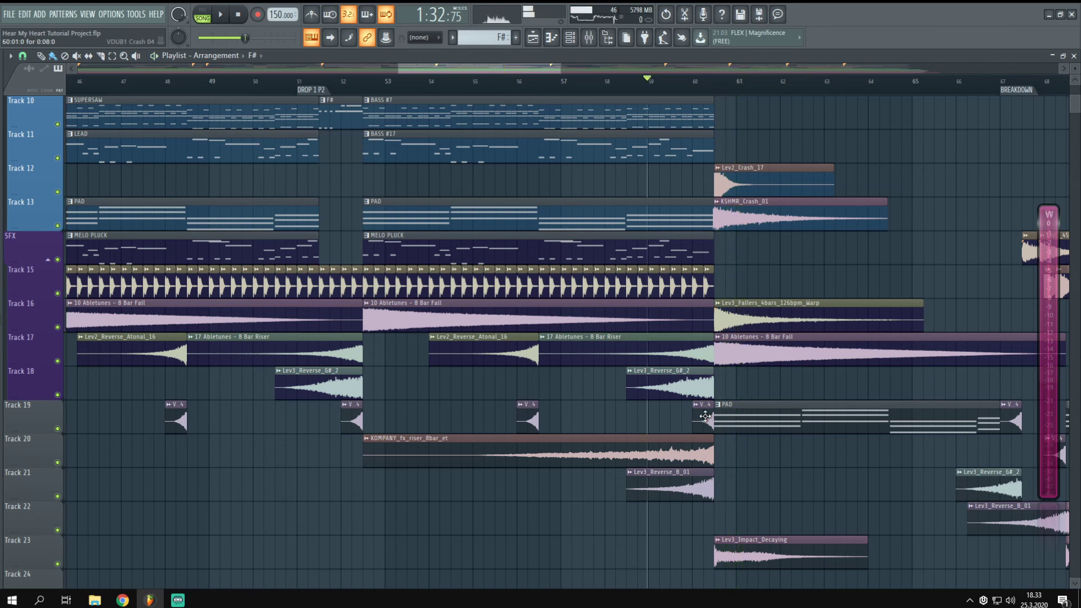
Step: Examine the arrangement across all tracks from the drop through the vocal and toploop section before the BREAKDOWN marker
scroll(796, 277, down, 3)
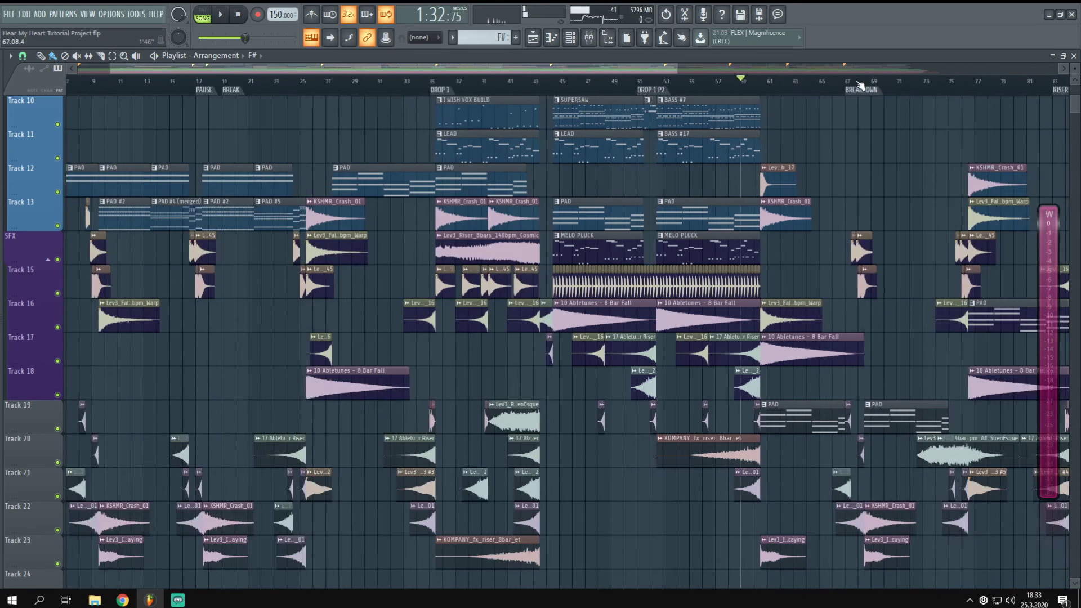
scroll(732, 304, up, 4)
scroll(684, 331, up, 4)
scroll(683, 331, up, 3)
scroll(536, 270, down, 5)
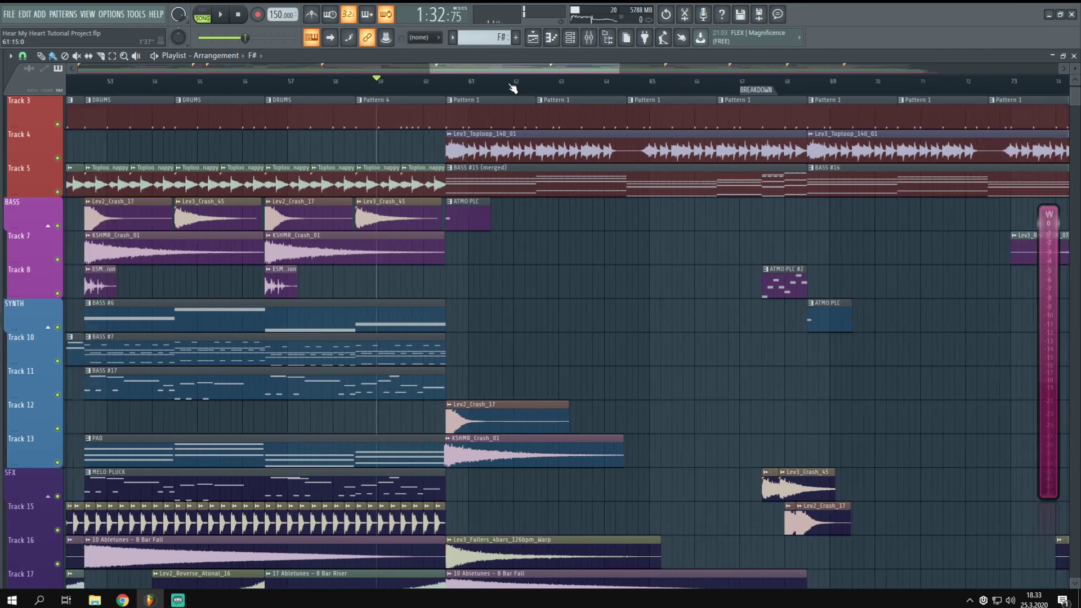
scroll(557, 295, down, 4)
scroll(494, 91, down, 3)
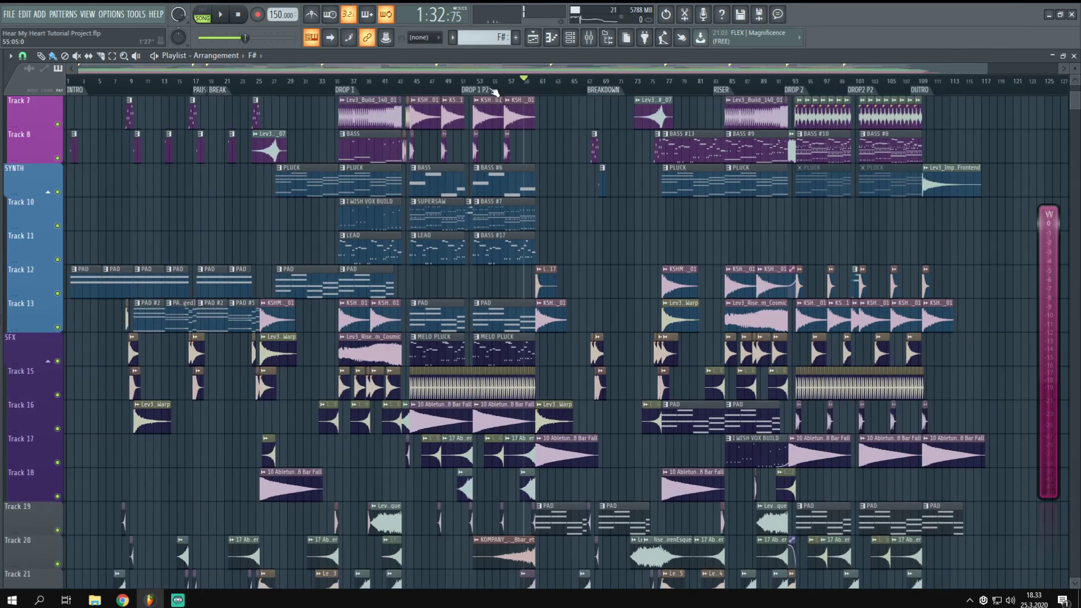
scroll(498, 85, up, 5)
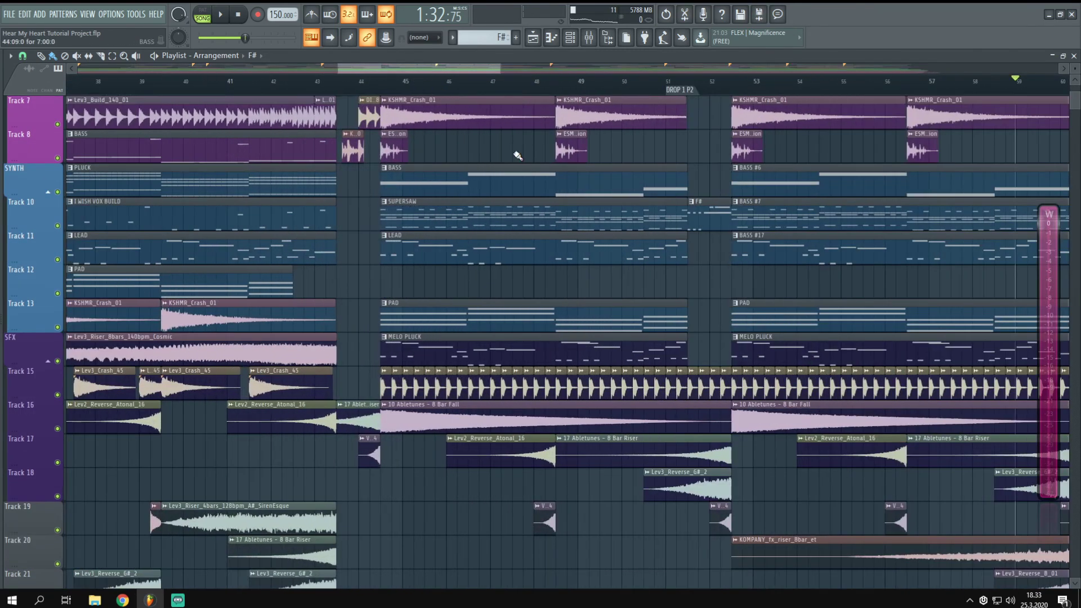
scroll(711, 169, down, 1)
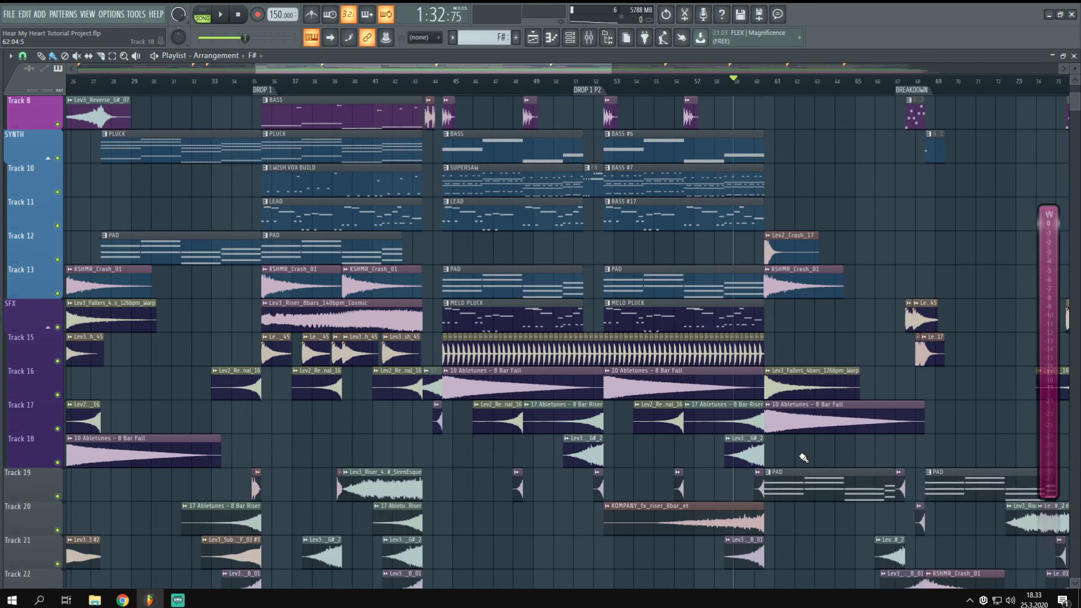
scroll(808, 344, up, 2)
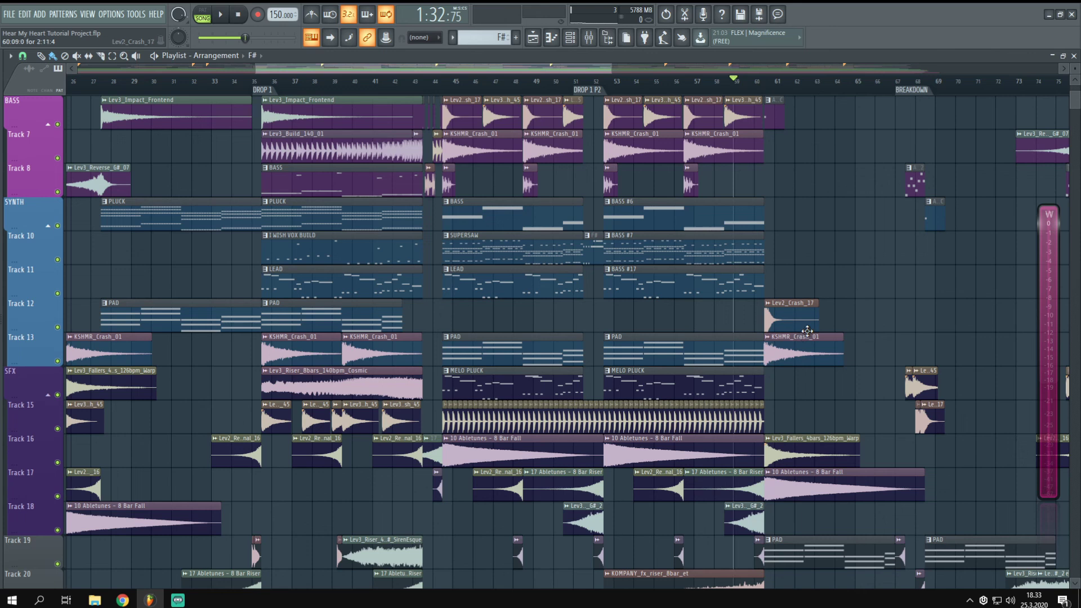
scroll(817, 99, up, 5)
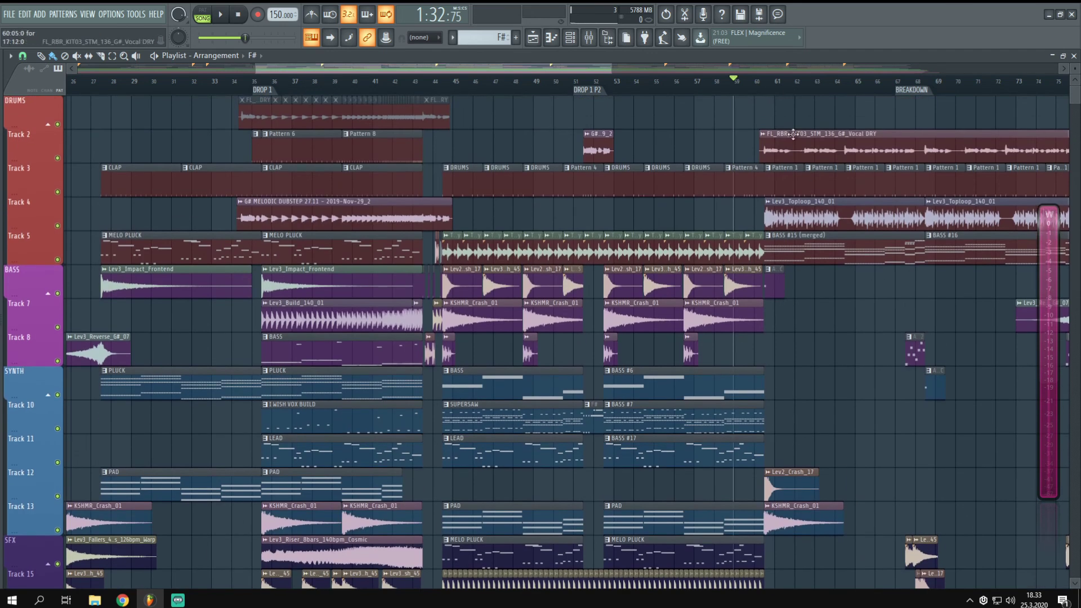